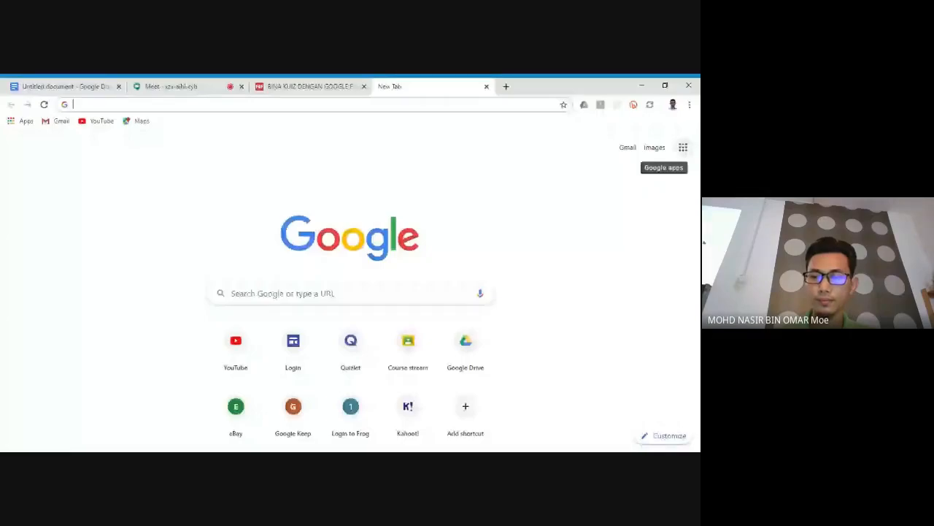
# Step: Open Google Drive from the new browser page and show the folders and files in My Drive
pyautogui.click(683, 147)
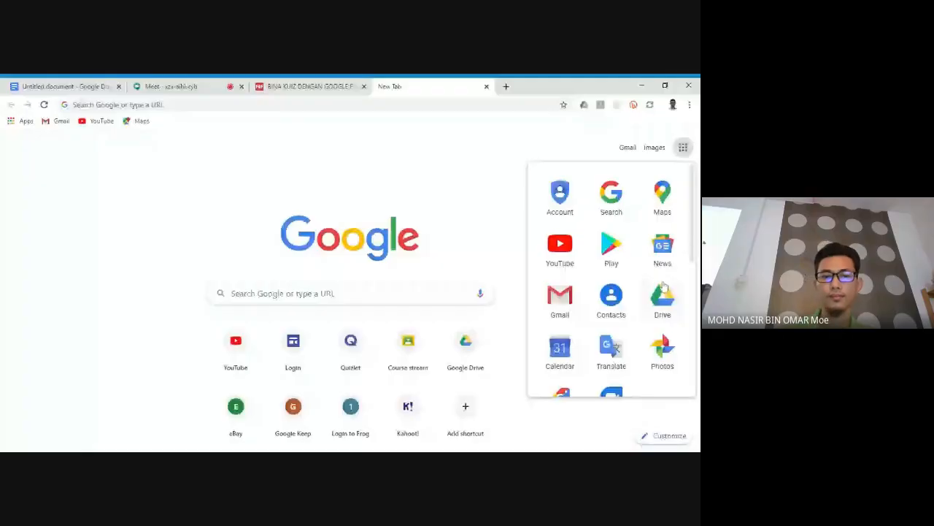
pyautogui.click(670, 306)
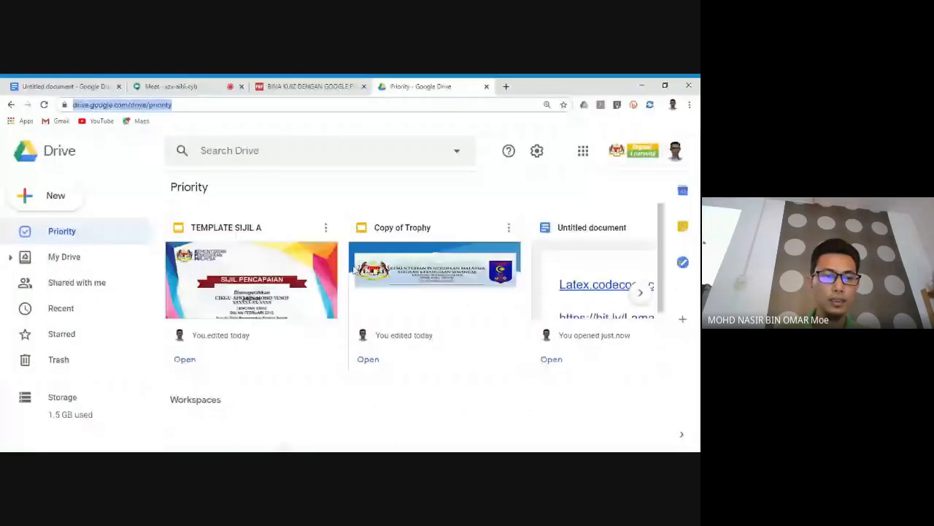
pyautogui.scroll(-1, 353, 270)
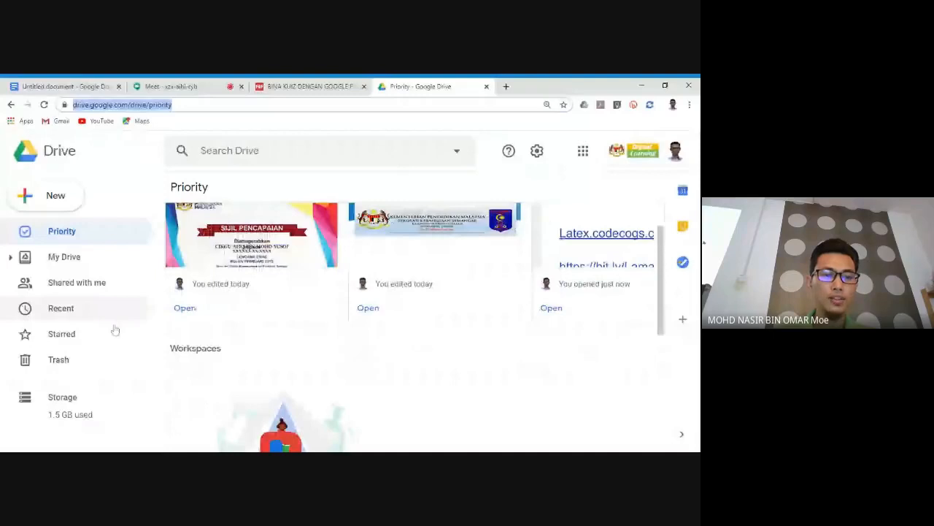
pyautogui.click(64, 232)
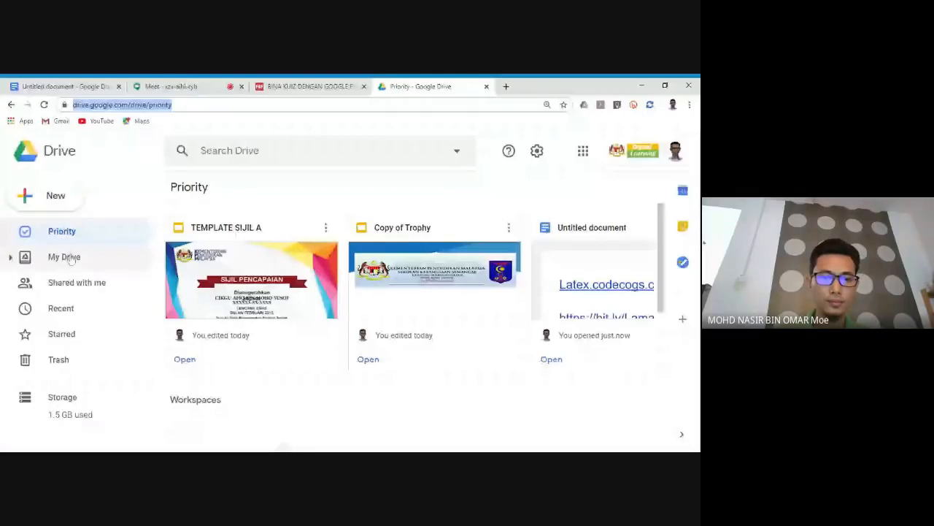
pyautogui.click(70, 259)
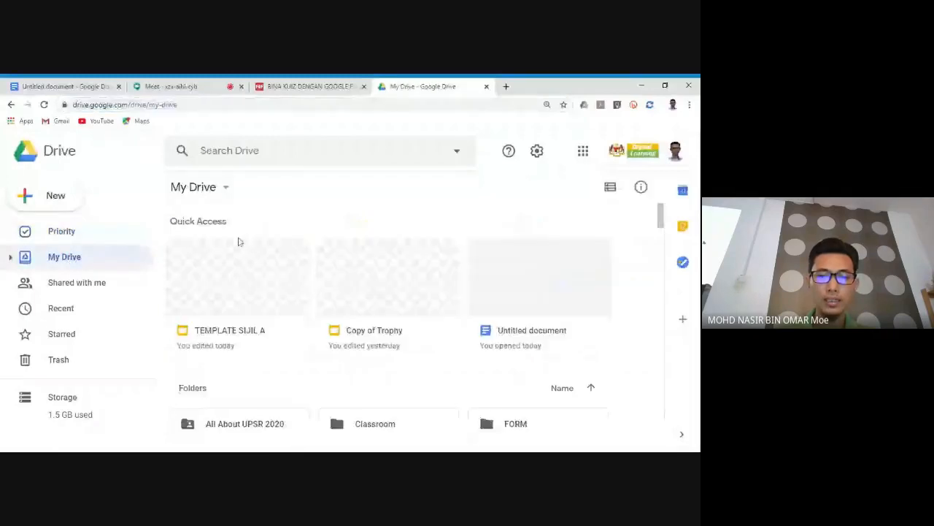
pyautogui.scroll(-2, 380, 307)
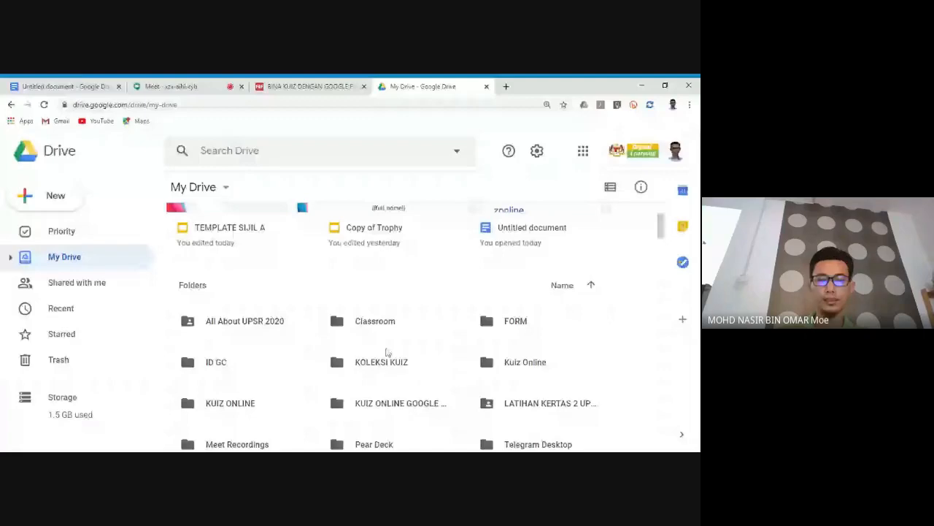
pyautogui.scroll(-2, 417, 300)
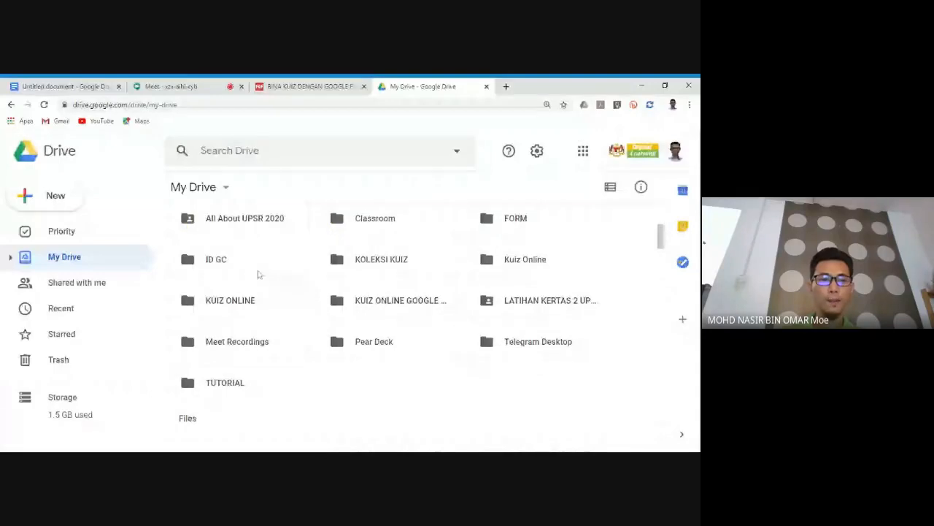
pyautogui.scroll(-3, 322, 231)
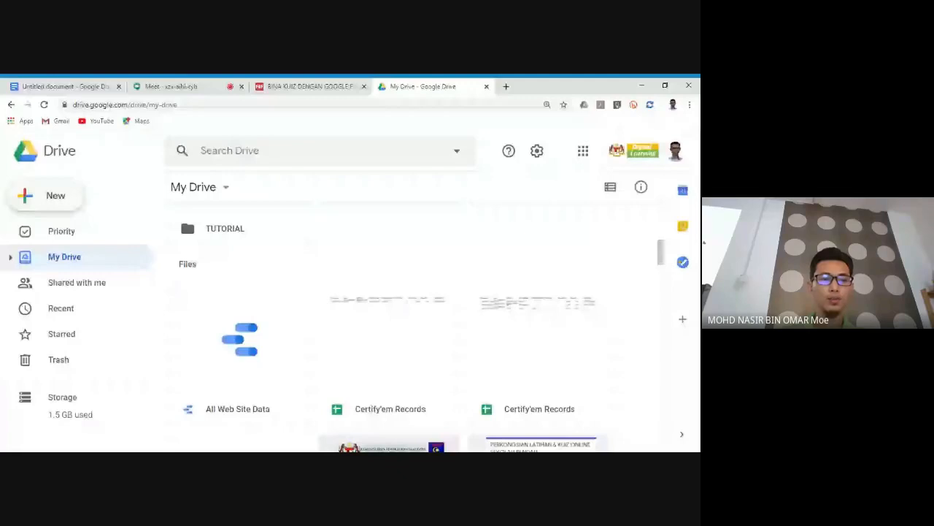
# Step: Create a new folder named KUIZ ONLINE GOOGLE FORM in My Drive
pyautogui.click(52, 202)
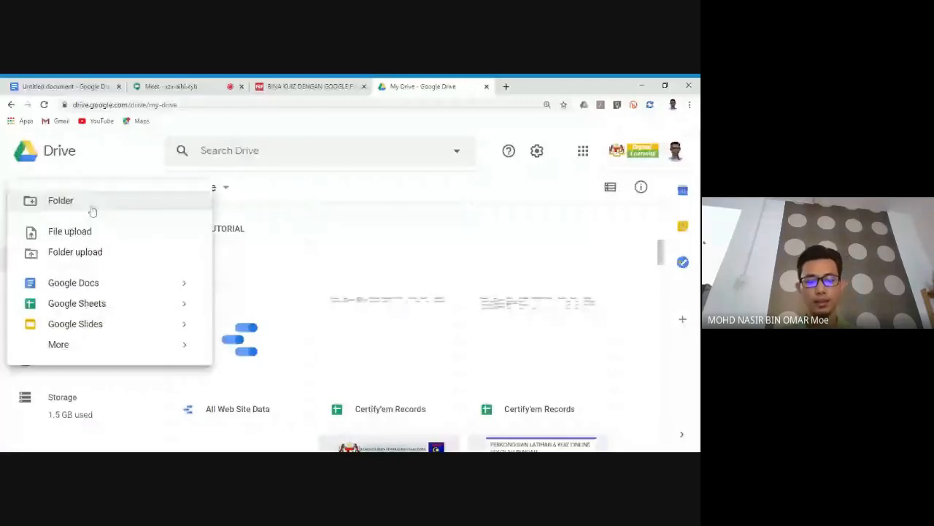
pyautogui.click(93, 211)
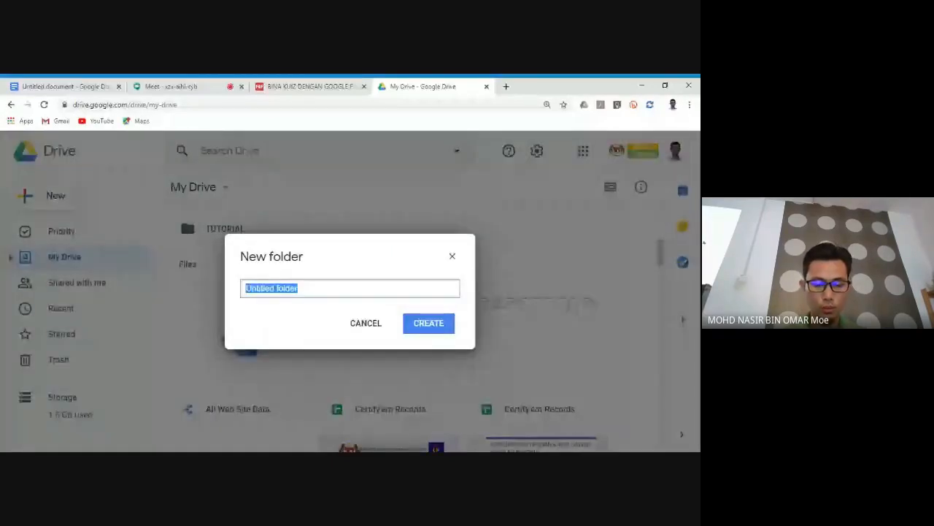
pyautogui.write('KUI')
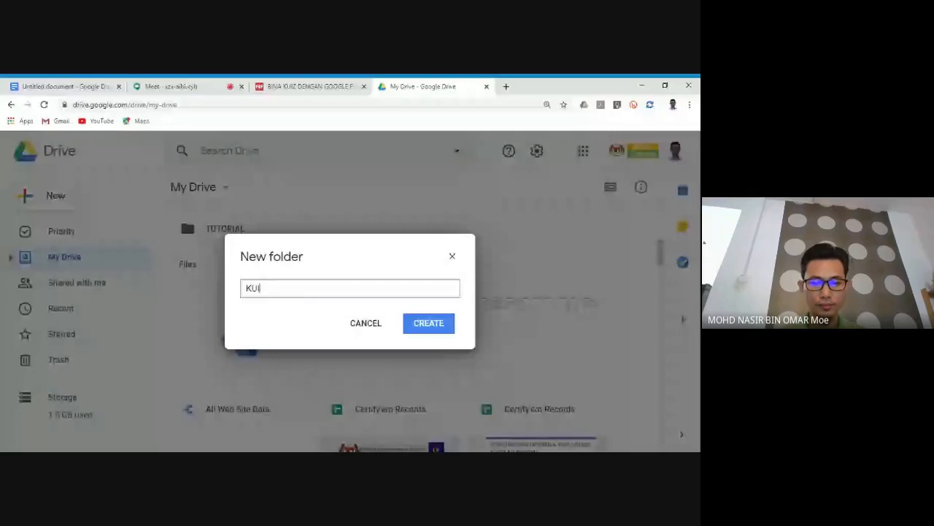
pyautogui.write('Z ONLIN')
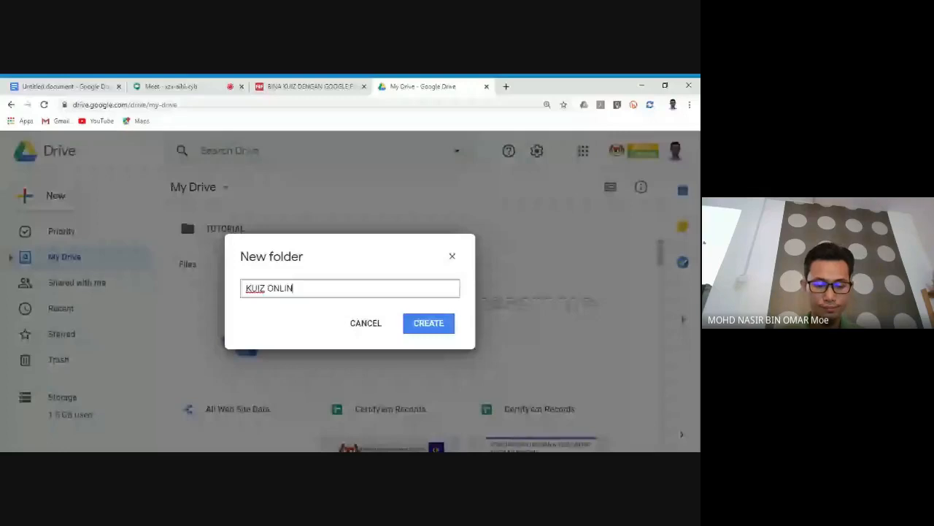
pyautogui.write('E GOO')
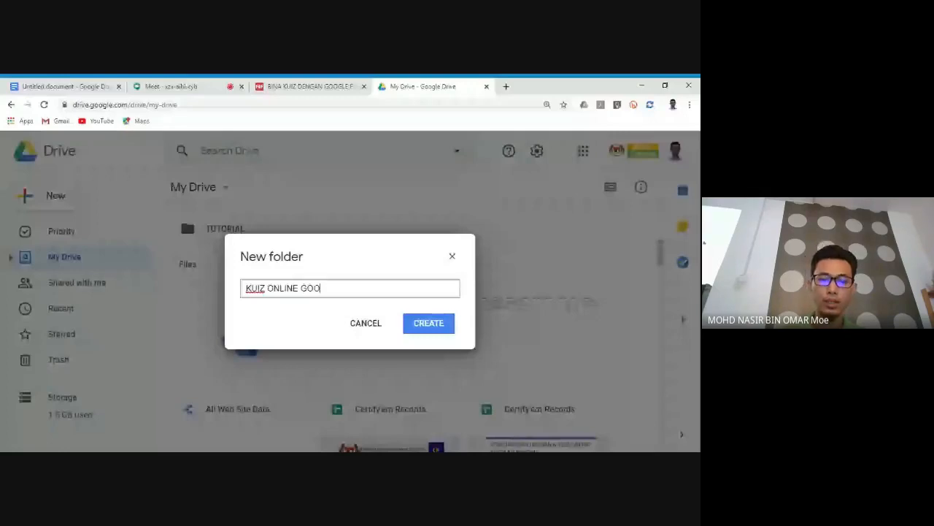
pyautogui.write('GLE FORM')
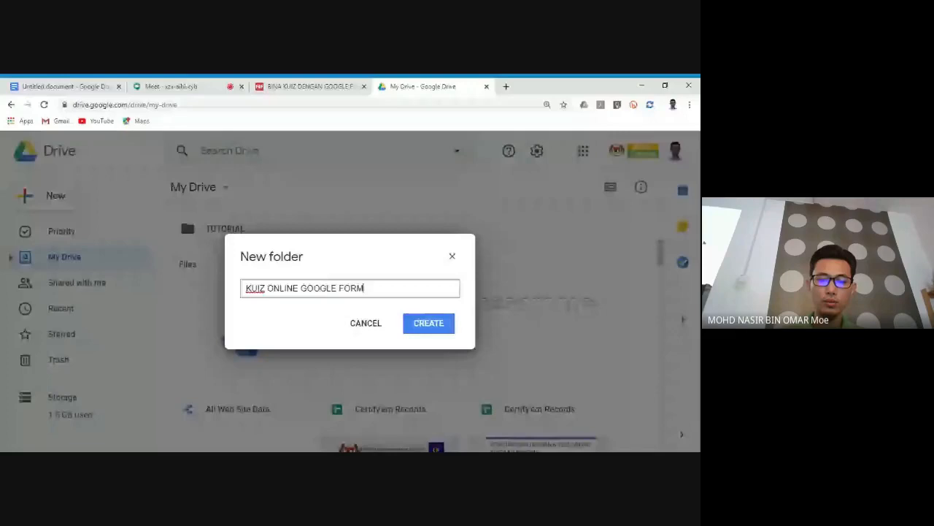
pyautogui.click(432, 326)
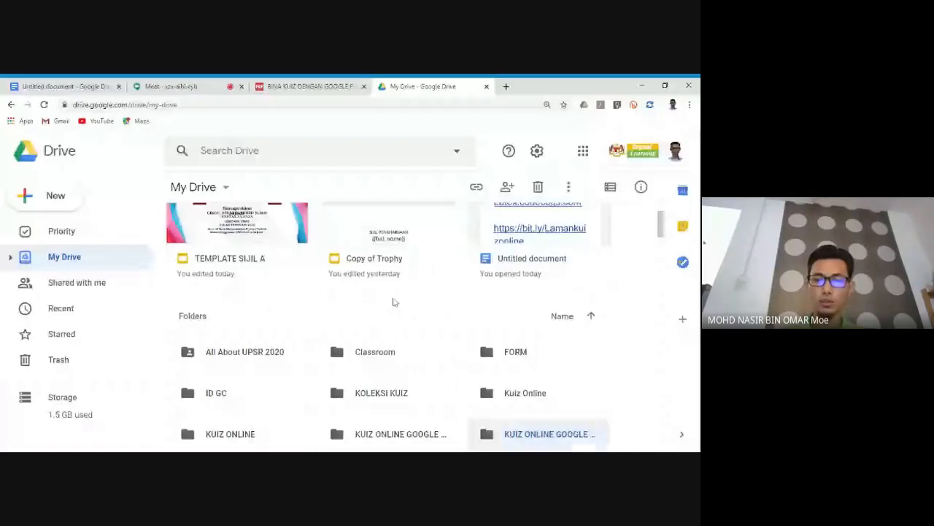
# Step: Open the new KUIZ ONLINE GOOGLE FORM folder and create a subfolder named SAINS inside it
pyautogui.scroll(-2, 558, 335)
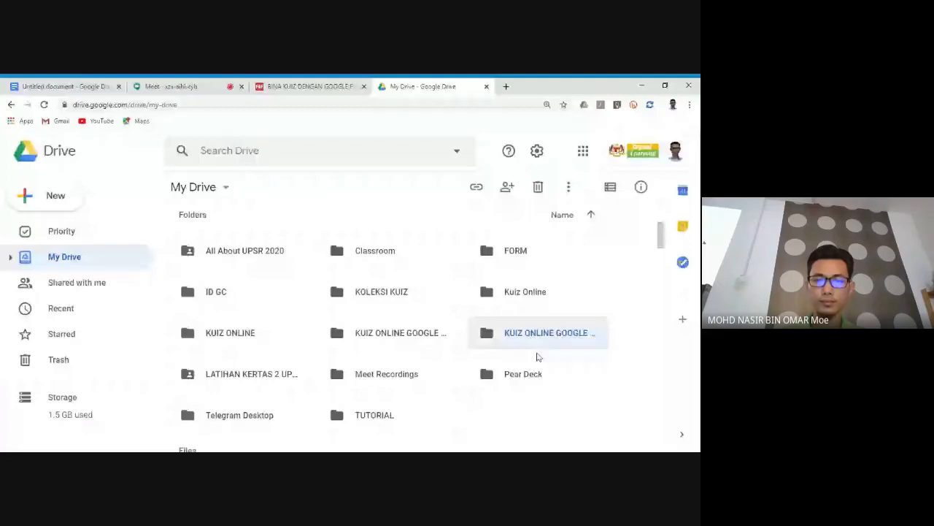
pyautogui.doubleClick(534, 335)
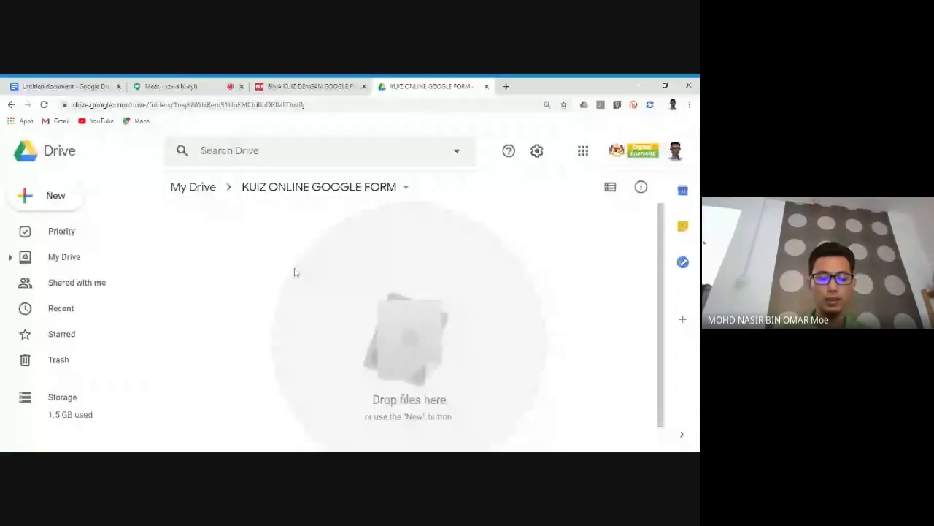
pyautogui.click(51, 195)
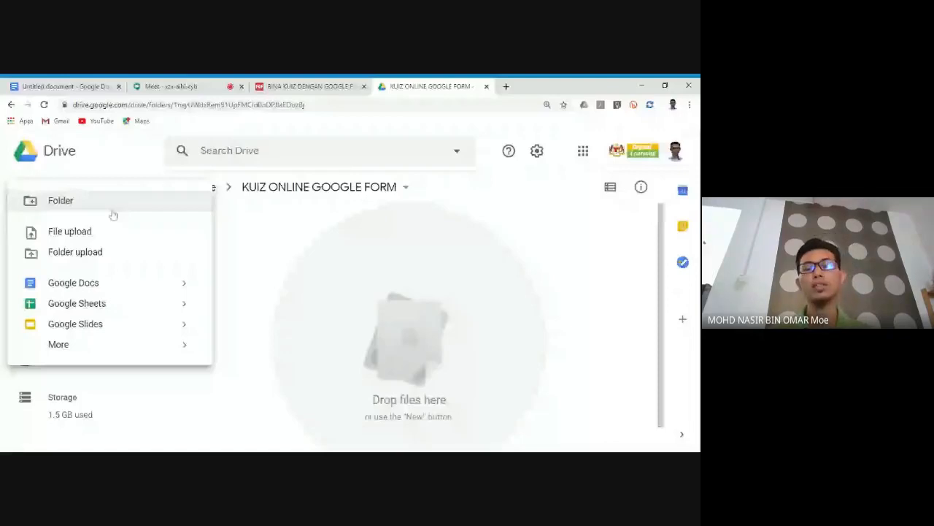
pyautogui.click(113, 213)
pyautogui.write('SAINS')
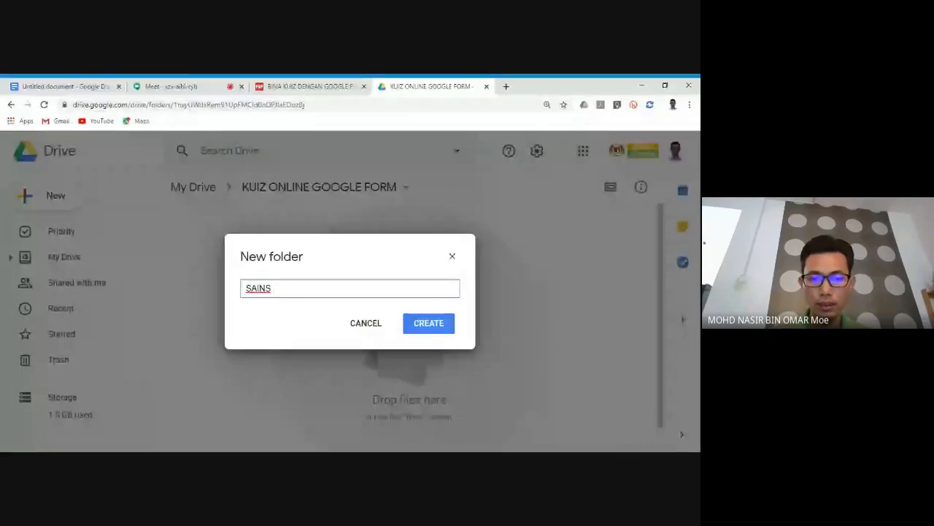
pyautogui.click(434, 327)
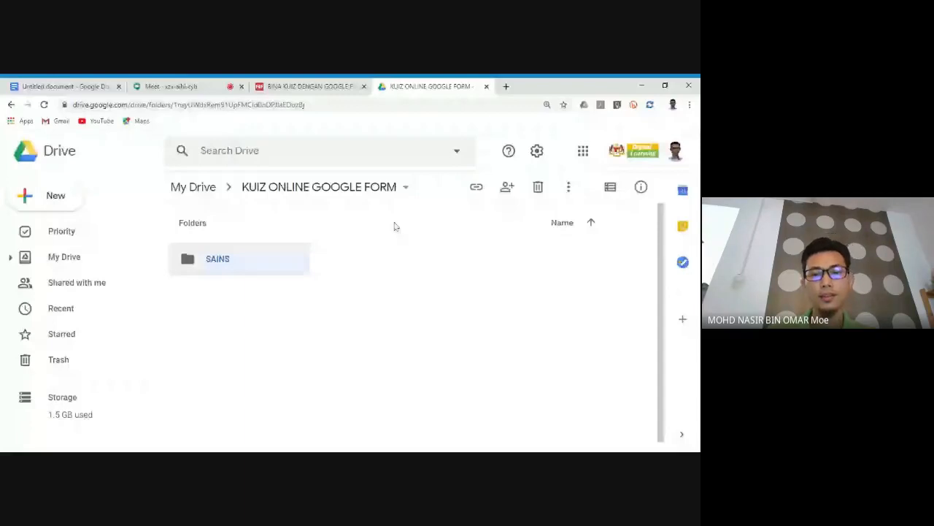
# Step: Open the SAINS folder and create a new blank Google Forms form in it
pyautogui.doubleClick(244, 270)
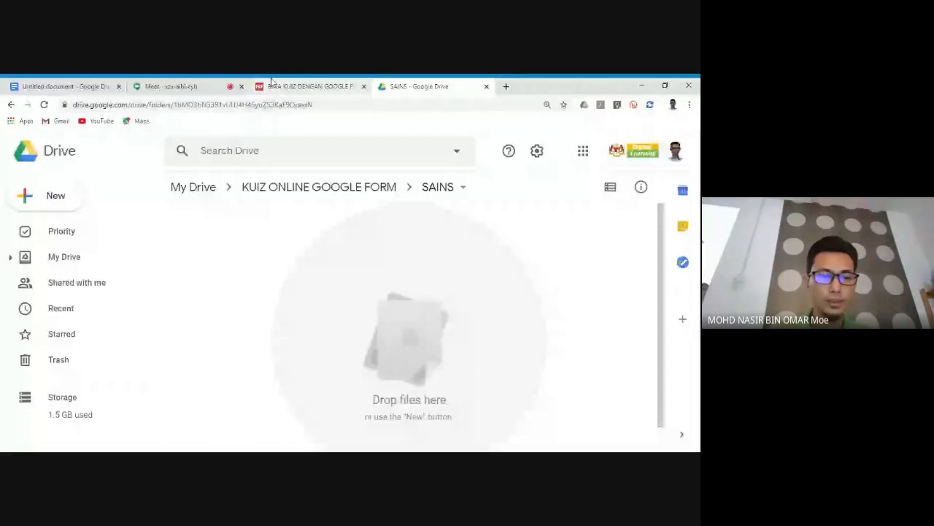
pyautogui.click(63, 202)
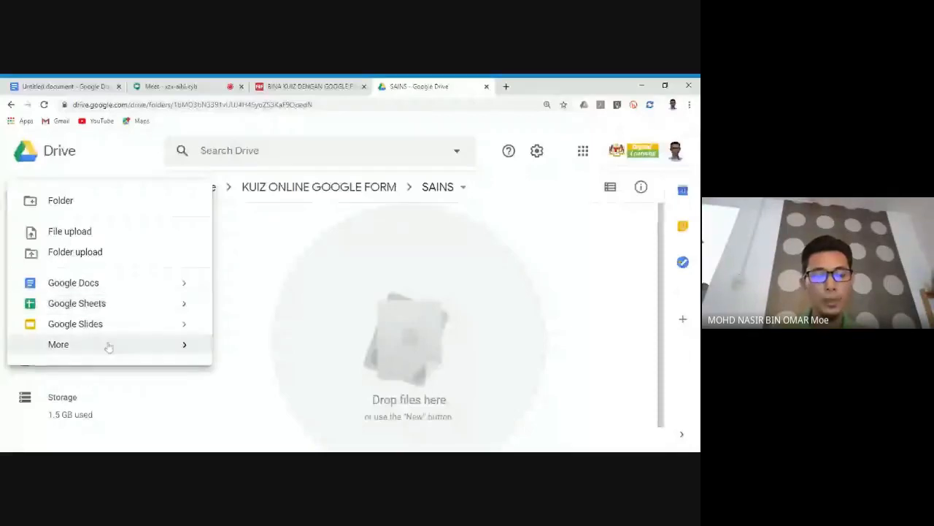
pyautogui.moveTo(106, 347)
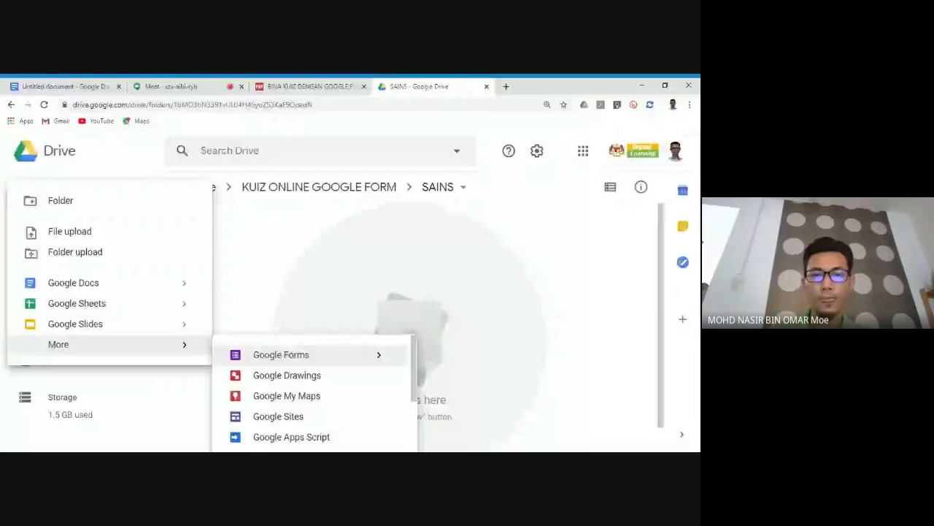
pyautogui.click(288, 356)
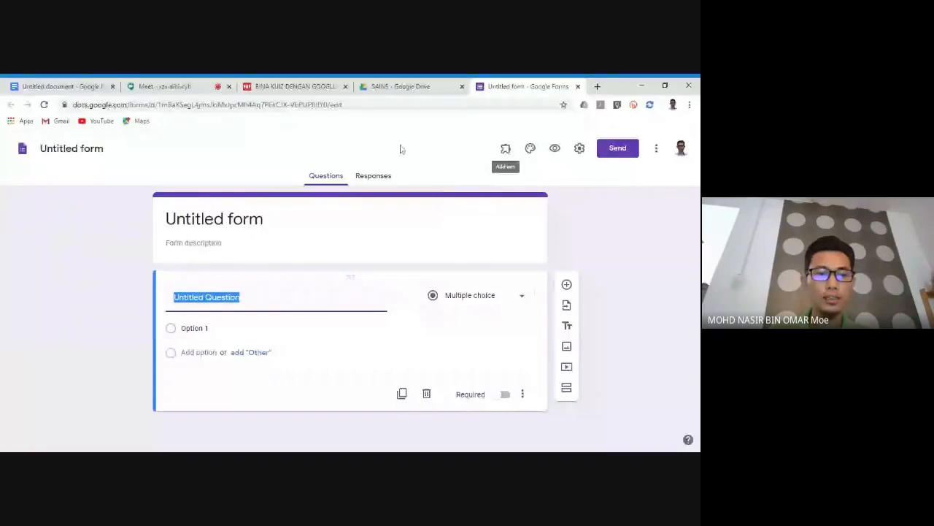
pyautogui.click(410, 88)
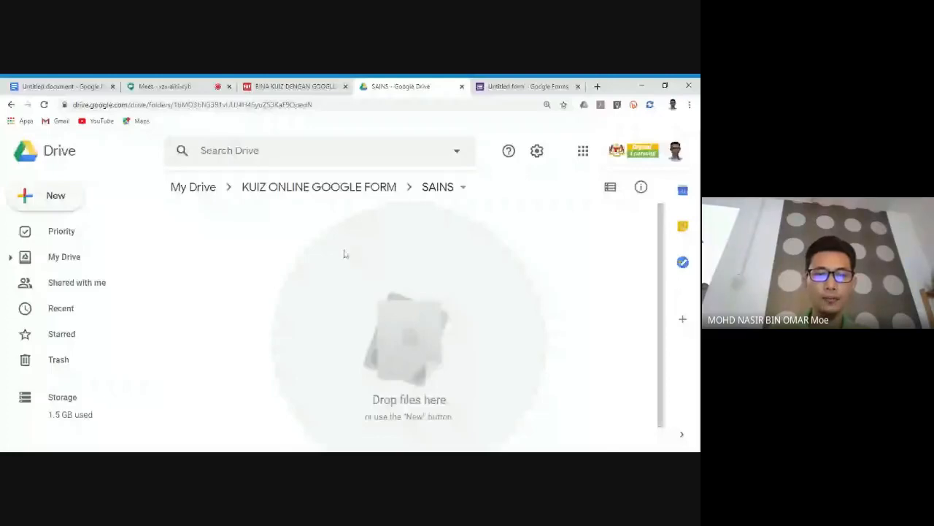
pyautogui.rightClick(345, 254)
pyautogui.rightClick(327, 241)
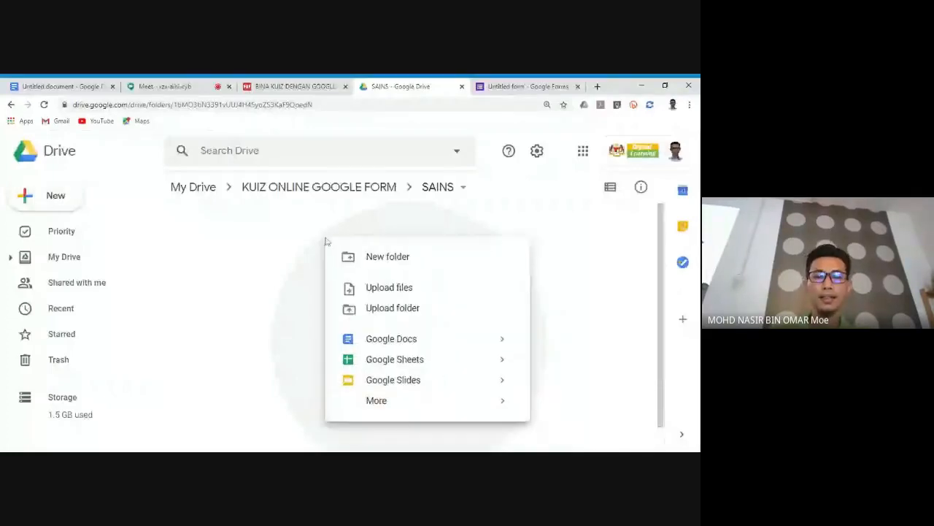
pyautogui.click(306, 234)
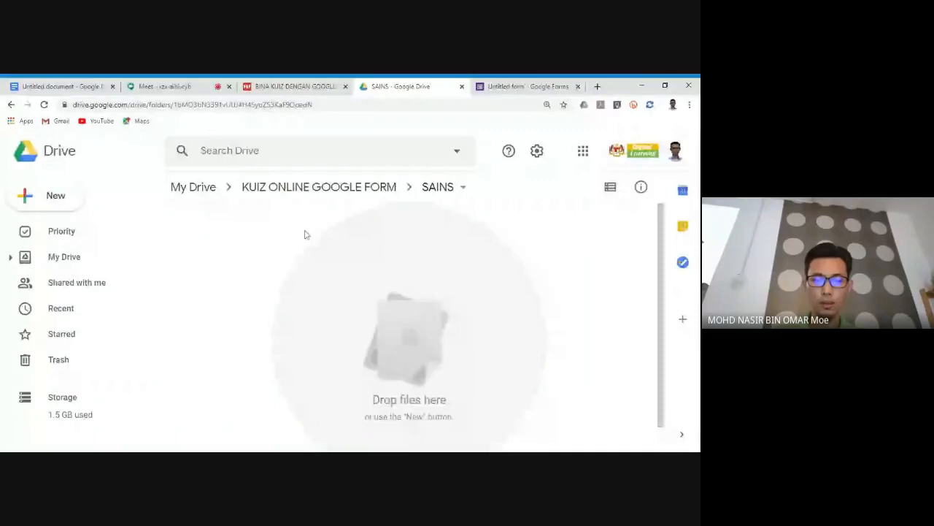
pyautogui.rightClick(306, 234)
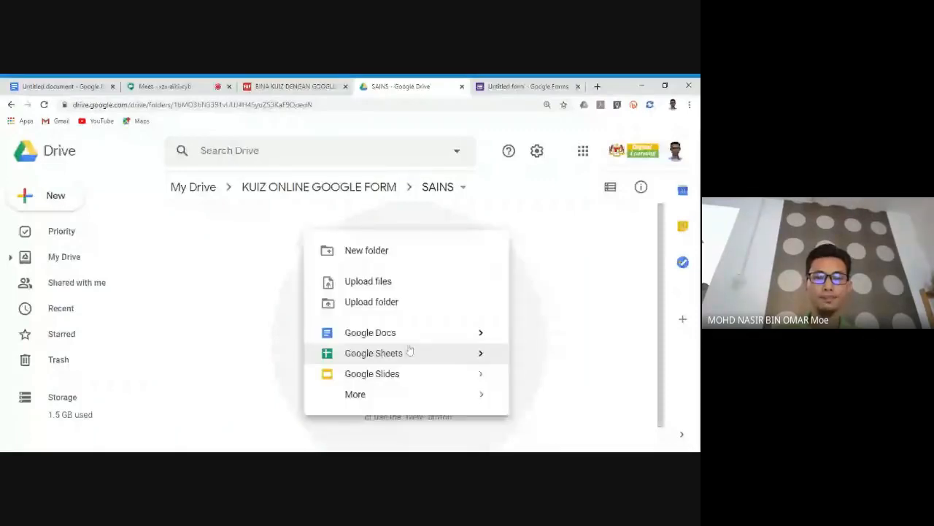
pyautogui.moveTo(408, 393)
pyautogui.moveTo(199, 414)
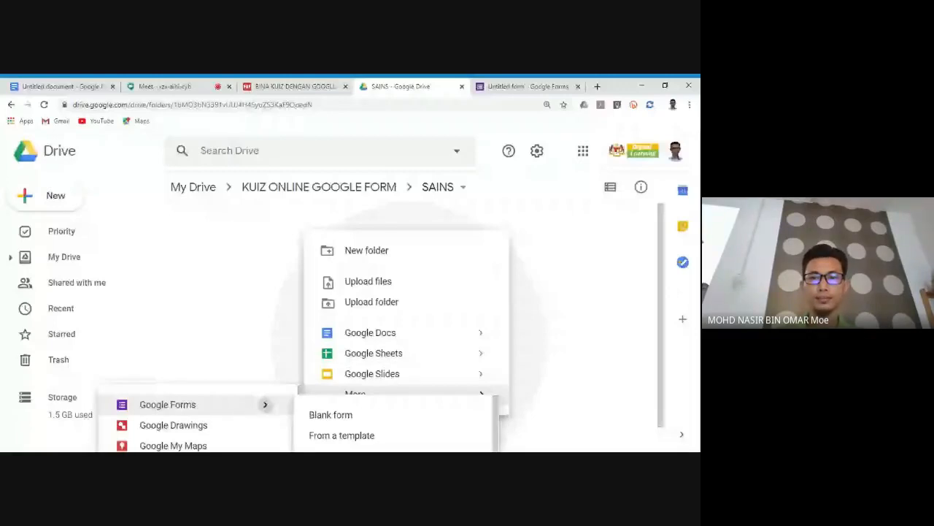
pyautogui.press('Escape')
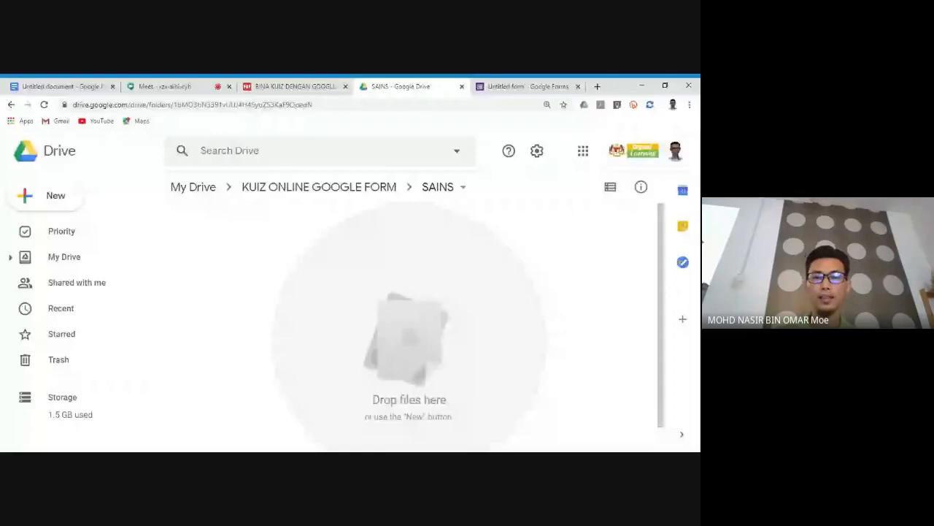
pyautogui.click(507, 89)
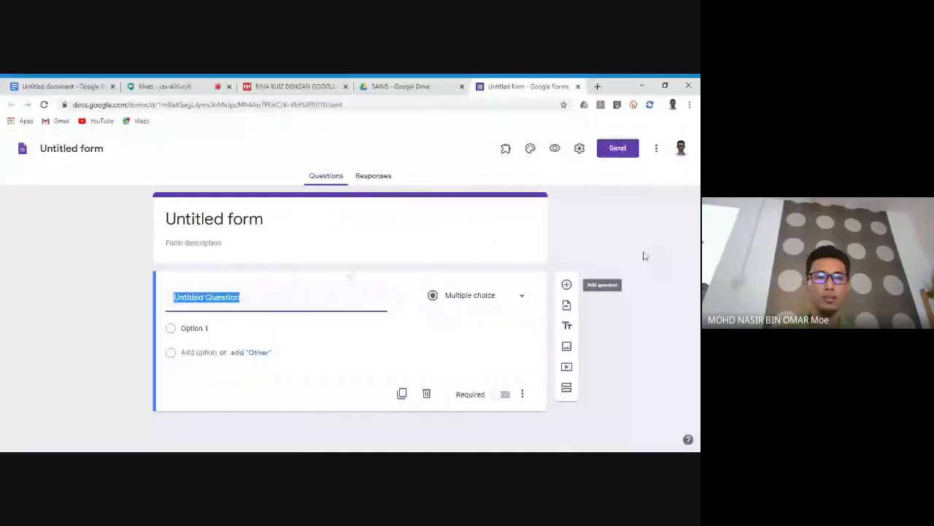
pyautogui.click(136, 163)
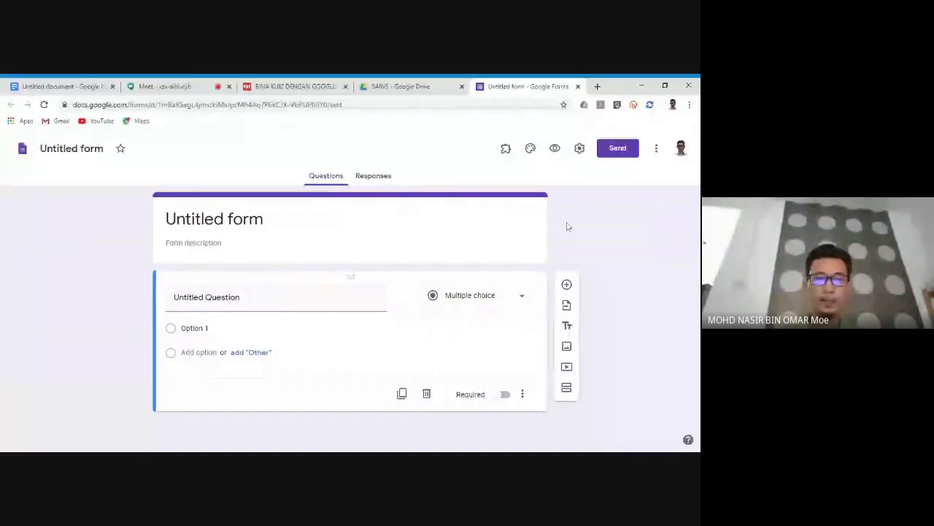
# Step: Switch to the Google Meet call, read the participants' chat messages, and return to the SAINS folder in Google Drive
pyautogui.click(164, 86)
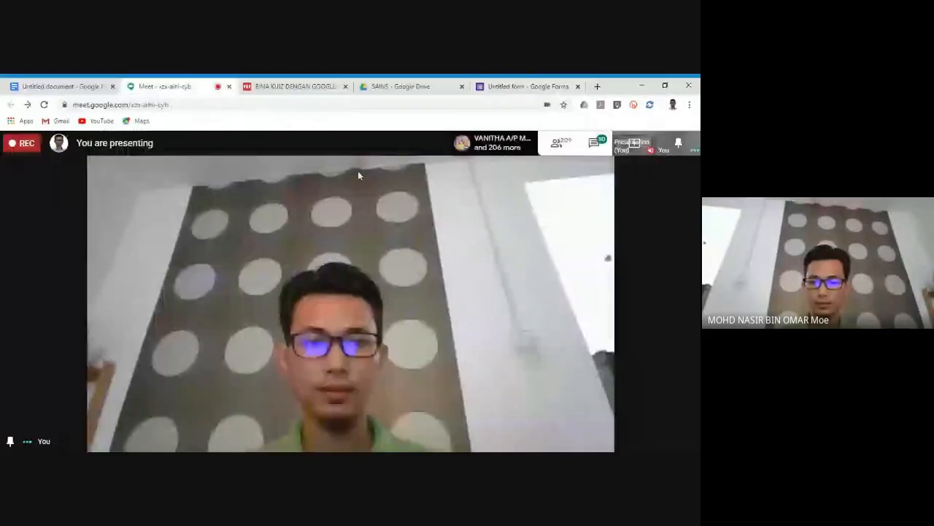
pyautogui.click(593, 143)
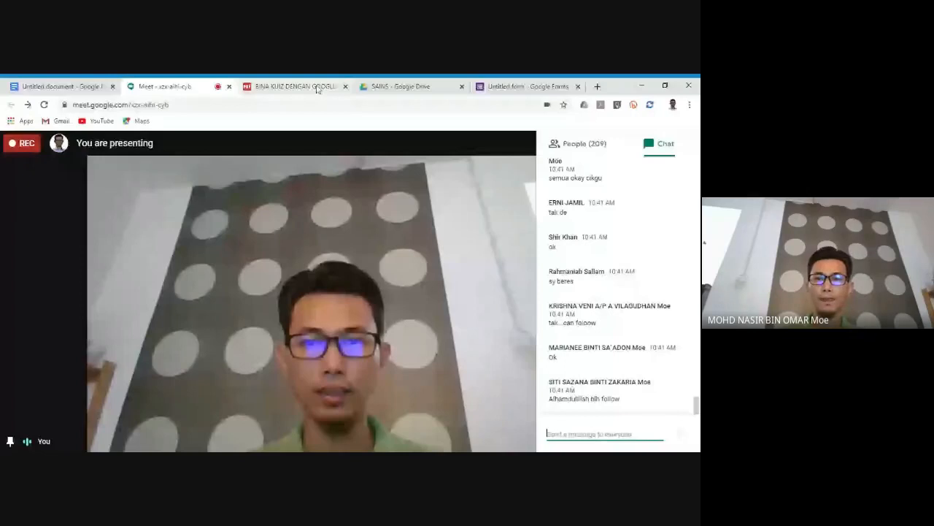
pyautogui.click(398, 86)
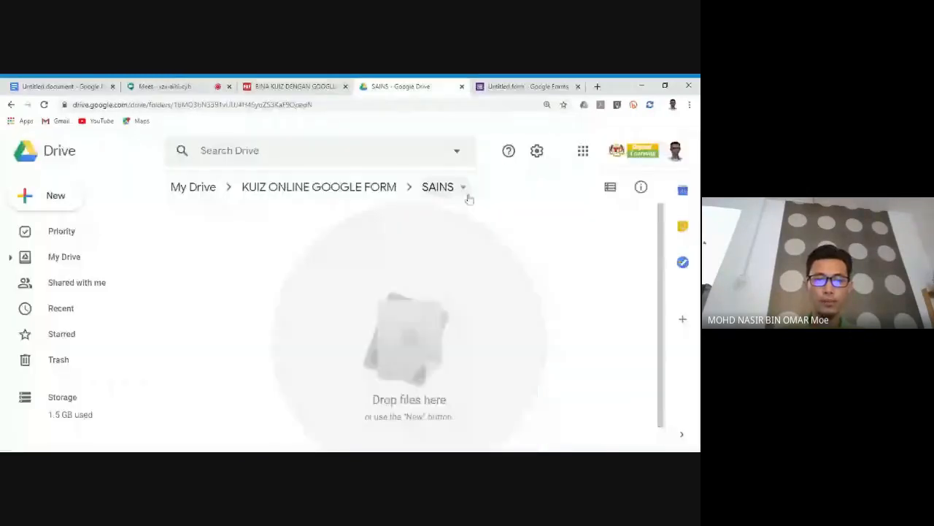
# Step: Switch to the untitled form in Google Forms and name both the form and its title MIKROORGANISMA
pyautogui.hotkey('ctrl', 'Tab')
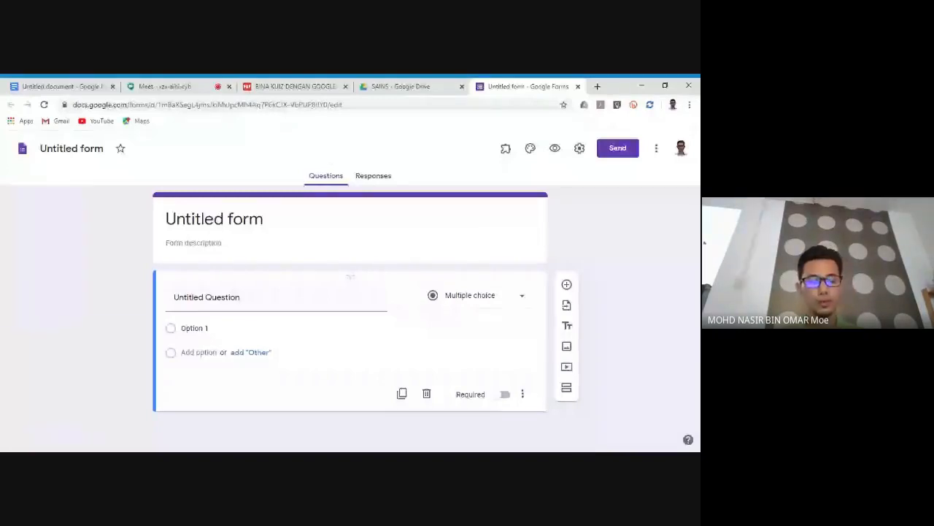
pyautogui.click(71, 148)
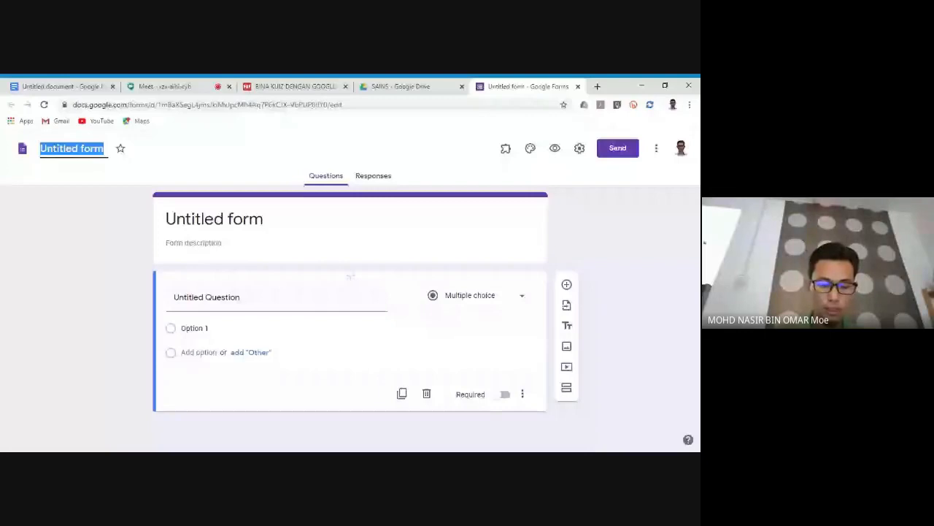
pyautogui.write('MIKR')
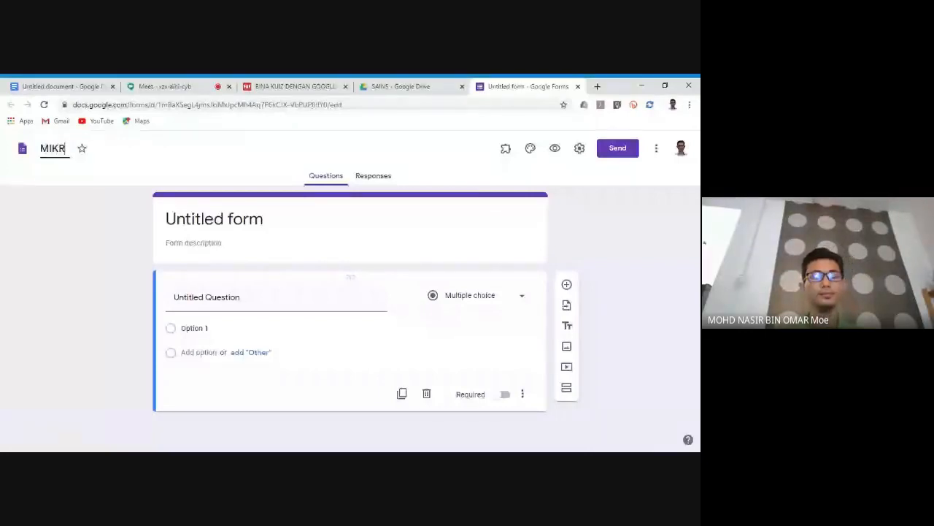
pyautogui.write('OORGANISMA')
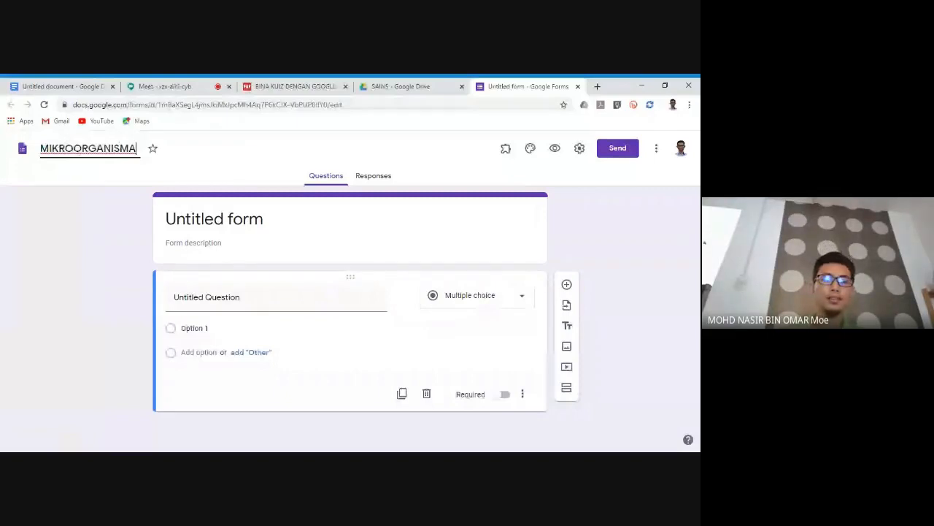
pyautogui.click(436, 151)
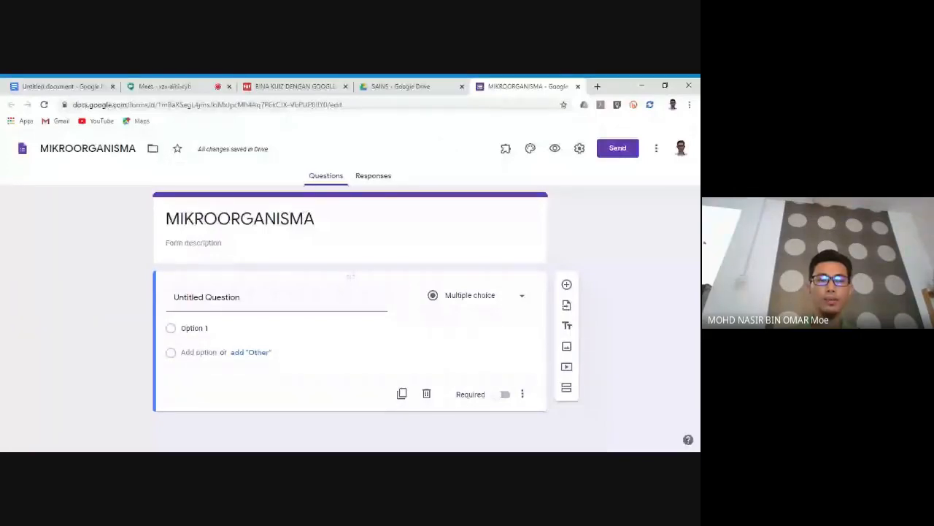
pyautogui.click(239, 219)
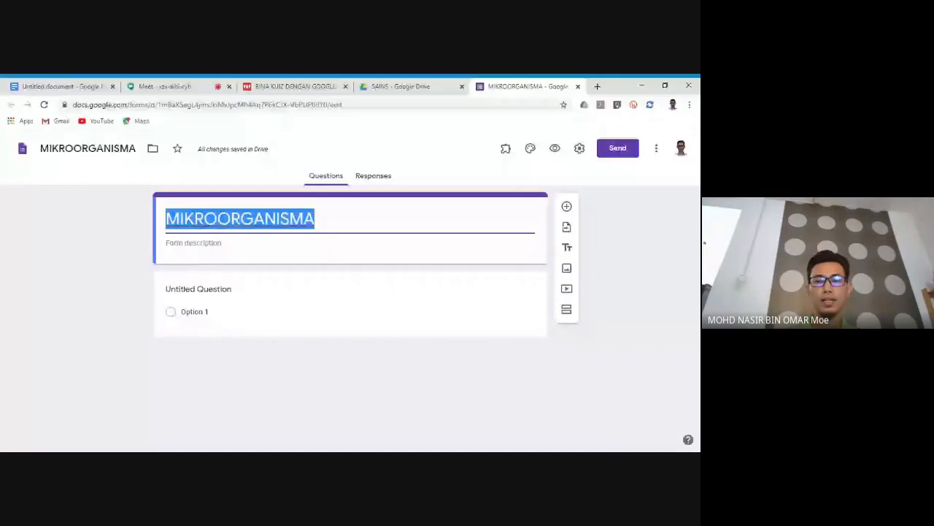
pyautogui.click(315, 219)
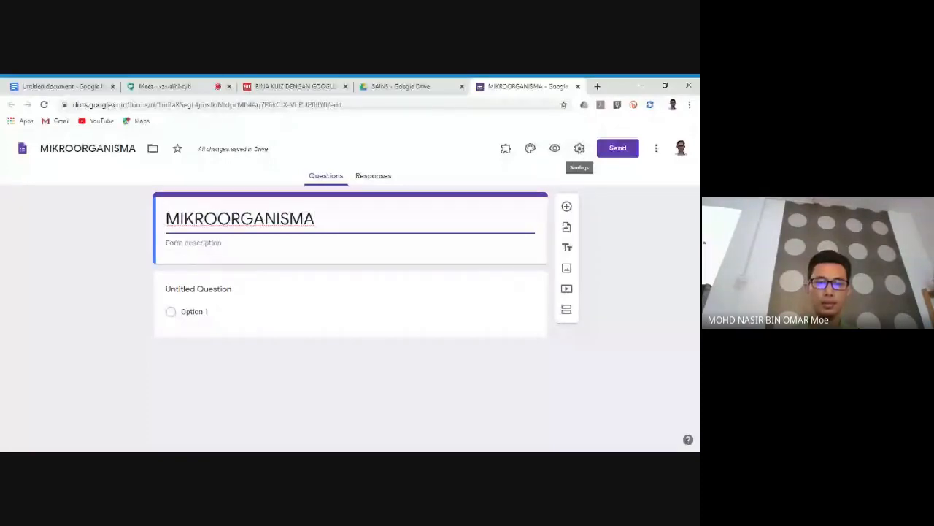
# Step: In the form's general settings, turn off the restriction to Ministry Of Education Malaysia users and the Limit to 1 response requirement
pyautogui.click(580, 149)
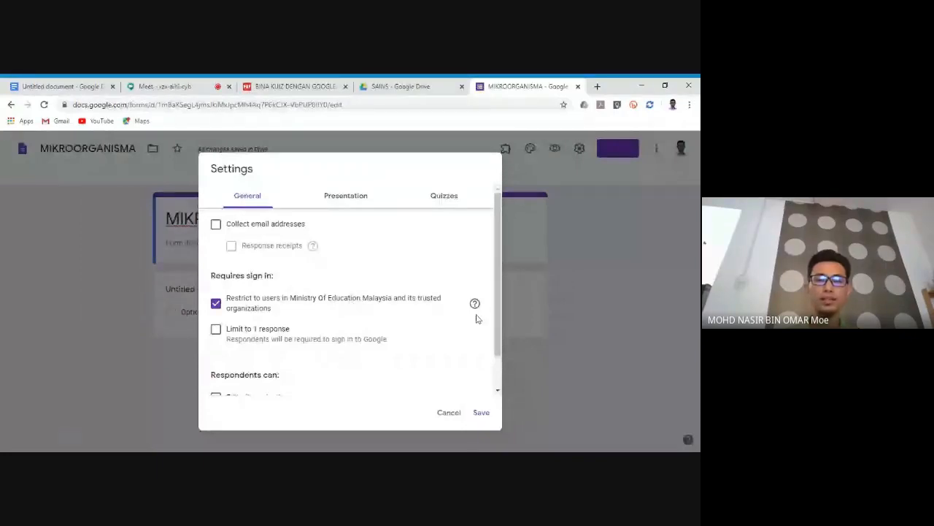
pyautogui.moveTo(495, 330); pyautogui.dragTo(502, 369)
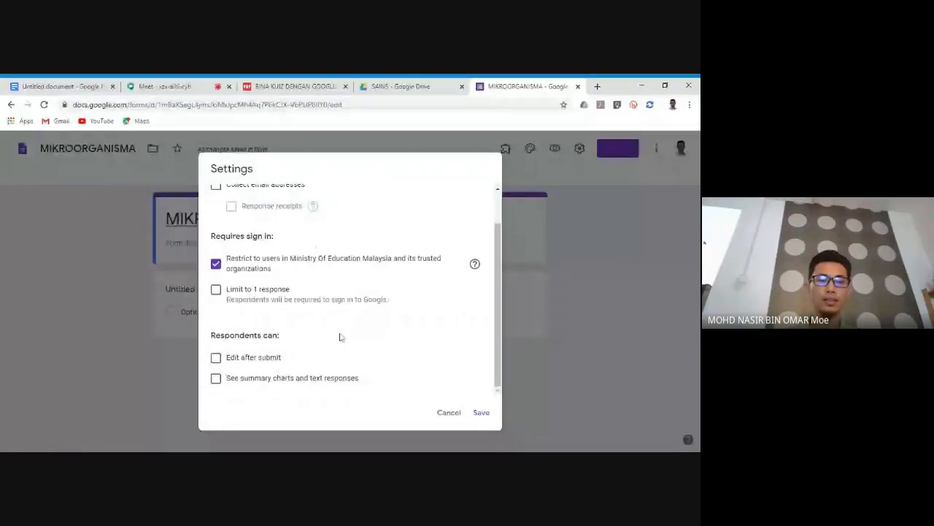
pyautogui.click(223, 257)
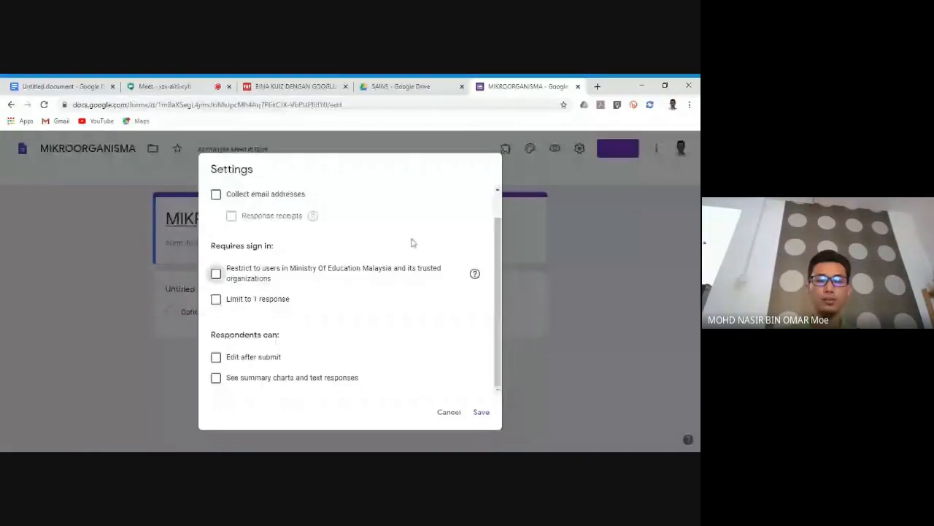
pyautogui.click(255, 299)
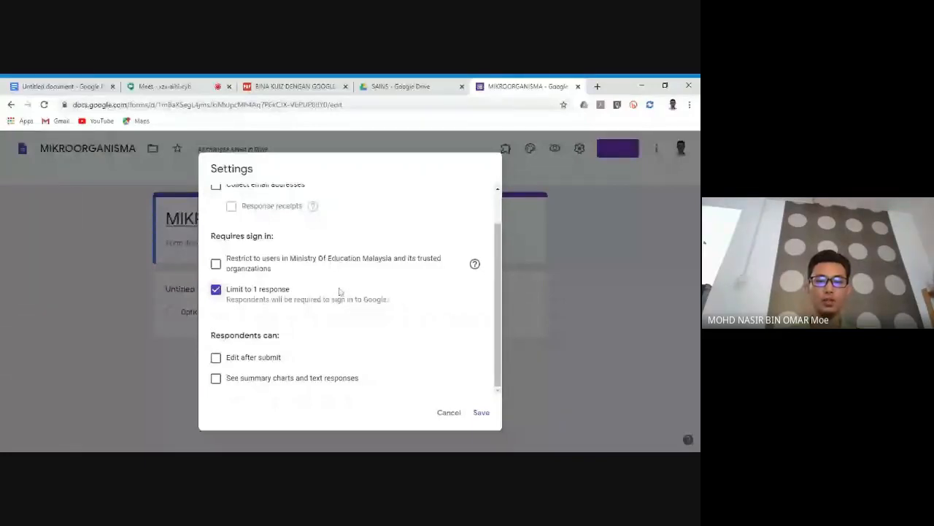
pyautogui.click(216, 290)
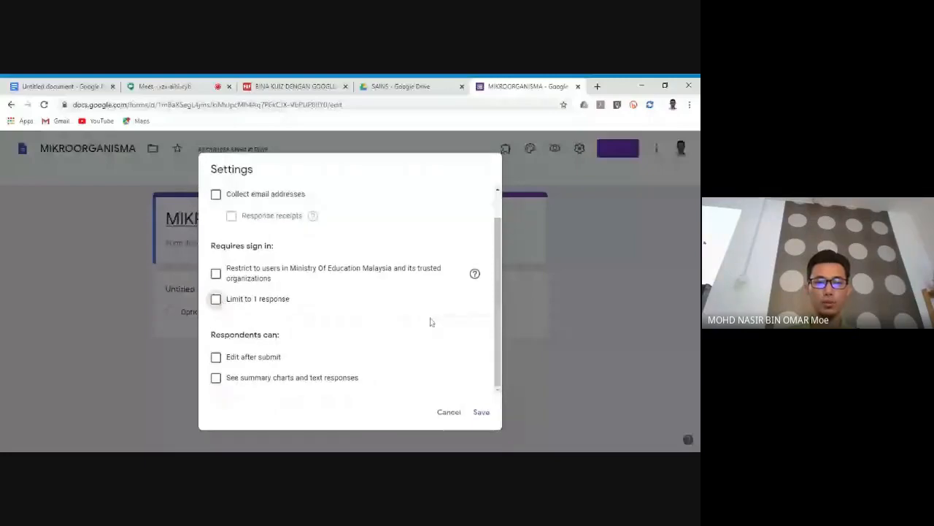
pyautogui.scroll(1, 366, 290)
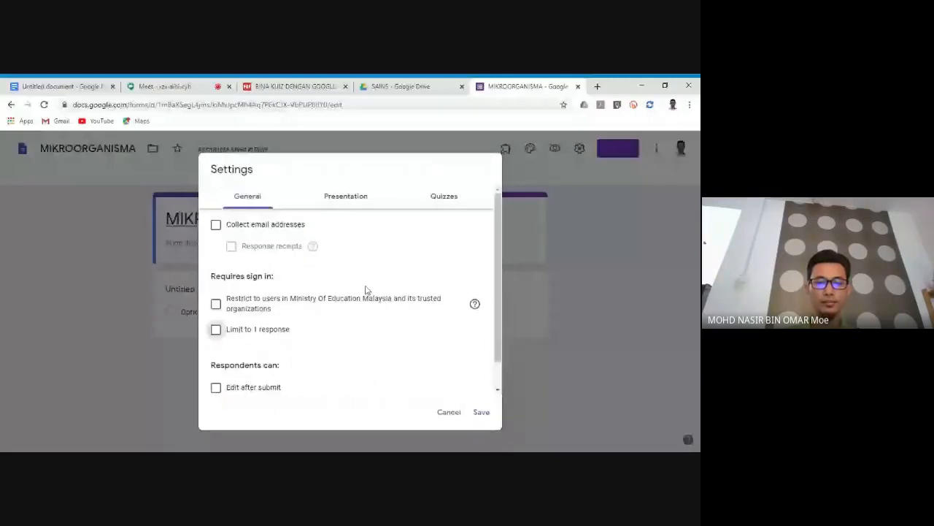
# Step: Set the confirmation message in the presentation settings to "Tahniah kerana telah menjawab kuiz ini."
pyautogui.click(350, 203)
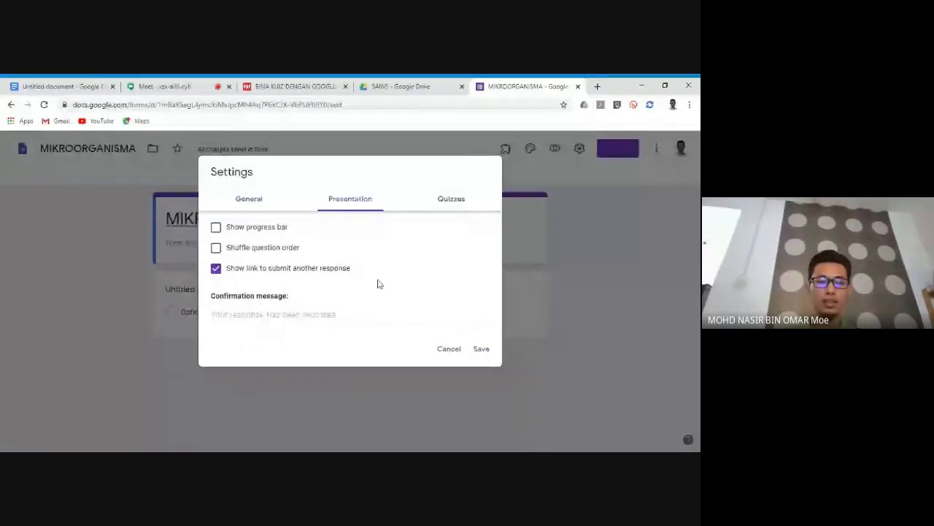
pyautogui.click(284, 312)
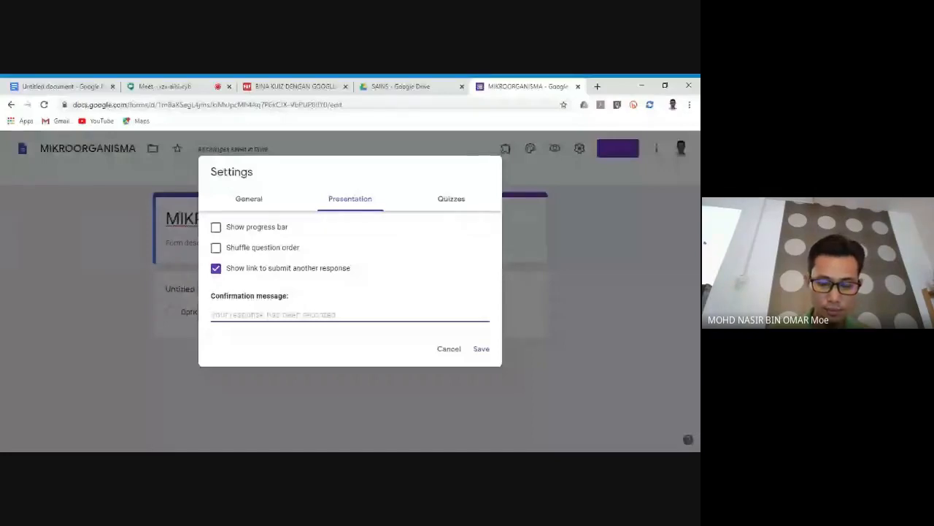
pyautogui.write('Tahni')
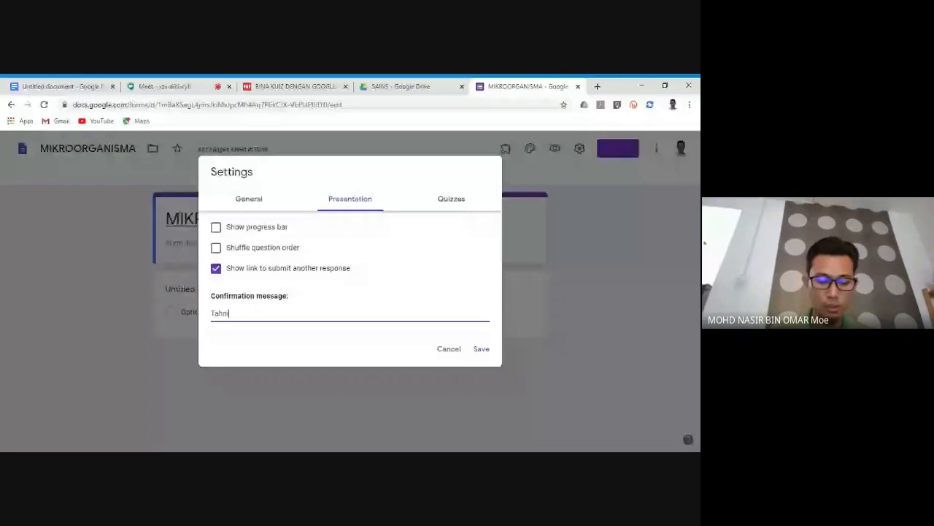
pyautogui.write('ah kerana tela')
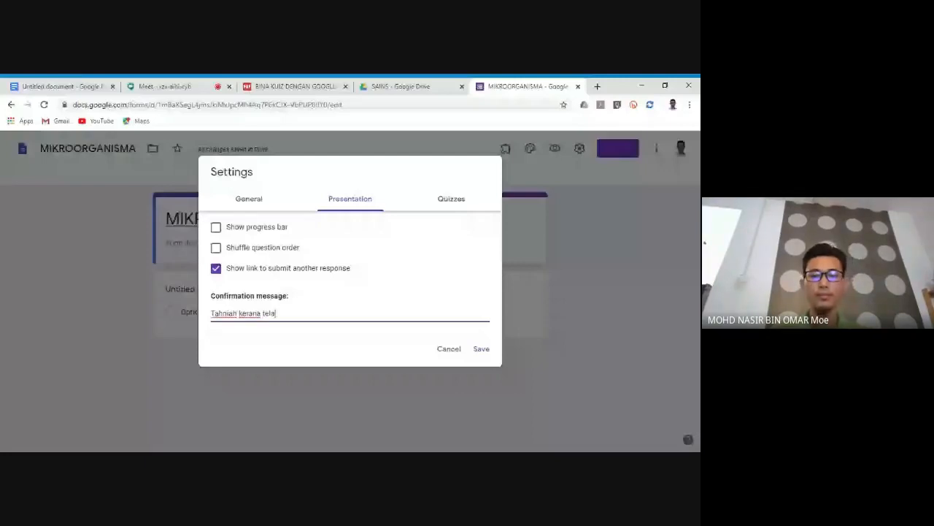
pyautogui.write('h menjawab kuiz i')
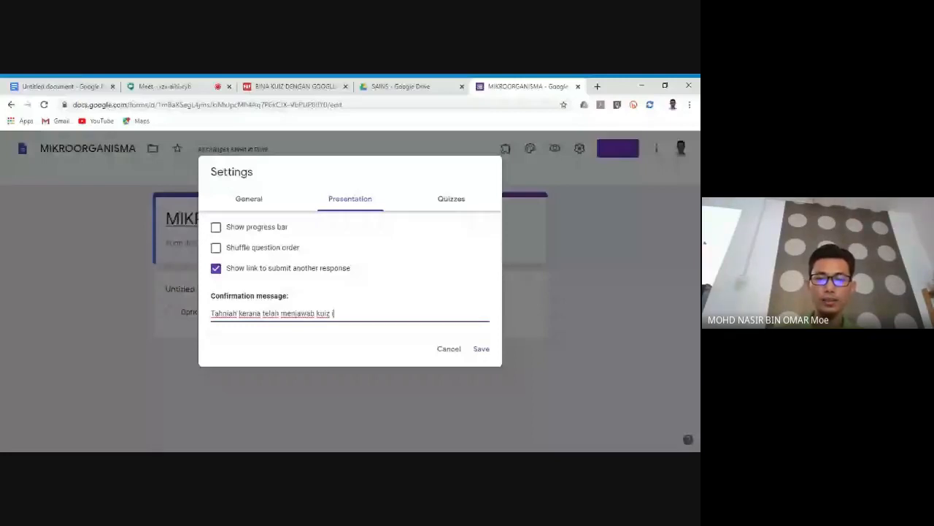
pyautogui.write('ni.')
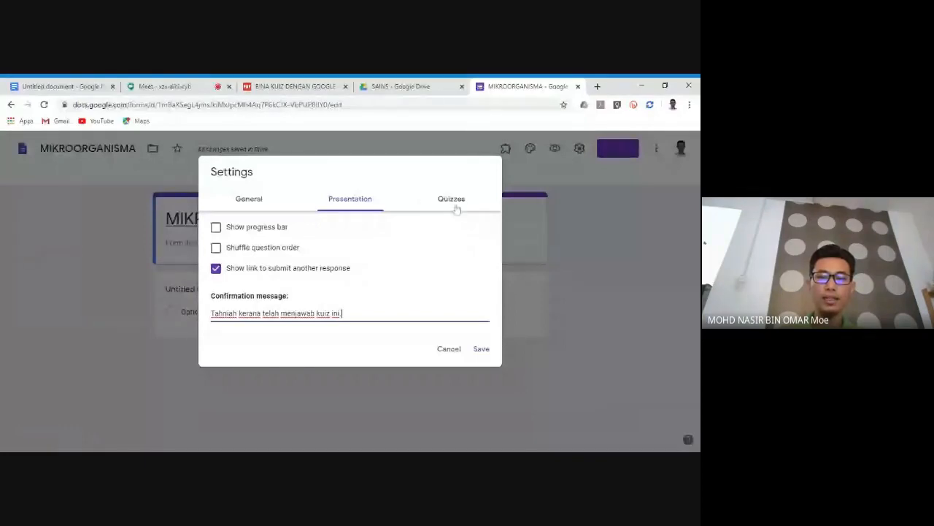
# Step: Make the form a quiz, review the grade-release and respondent options, and save the settings
pyautogui.click(458, 202)
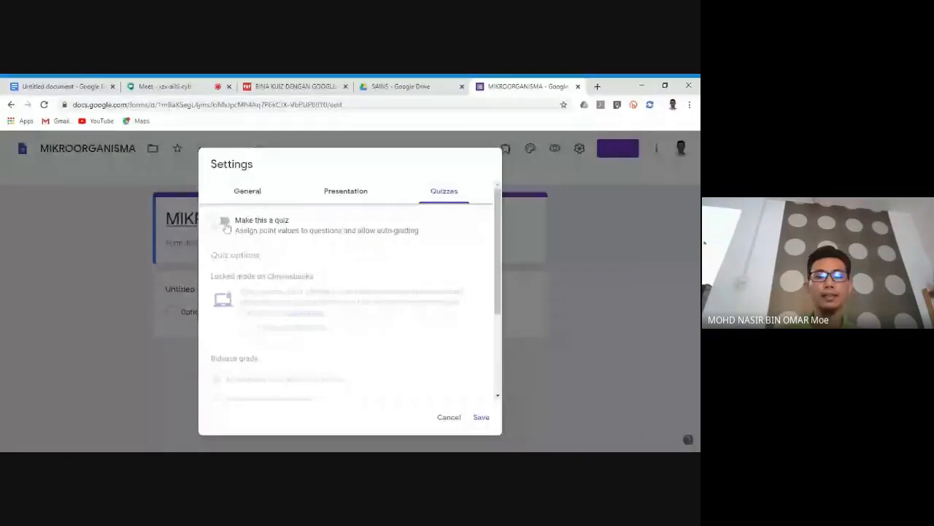
pyautogui.click(225, 222)
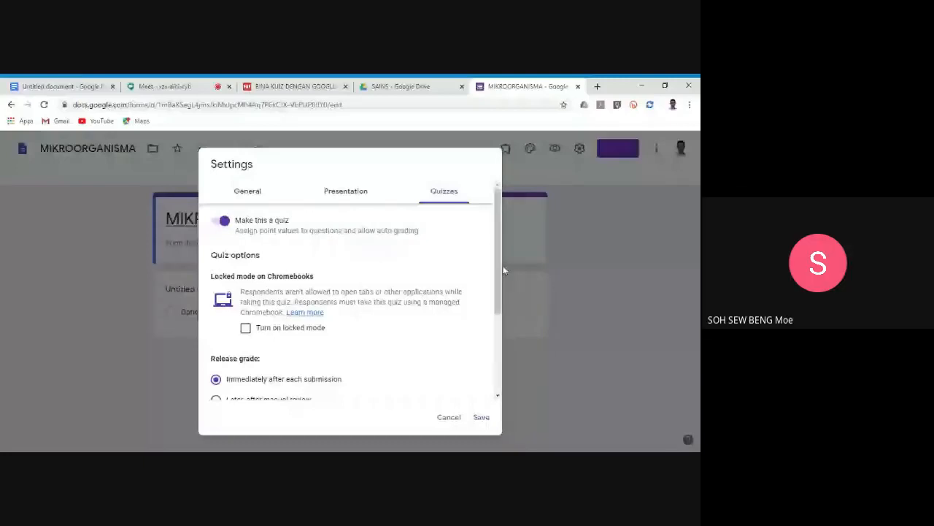
pyautogui.scroll(-2, 503, 270)
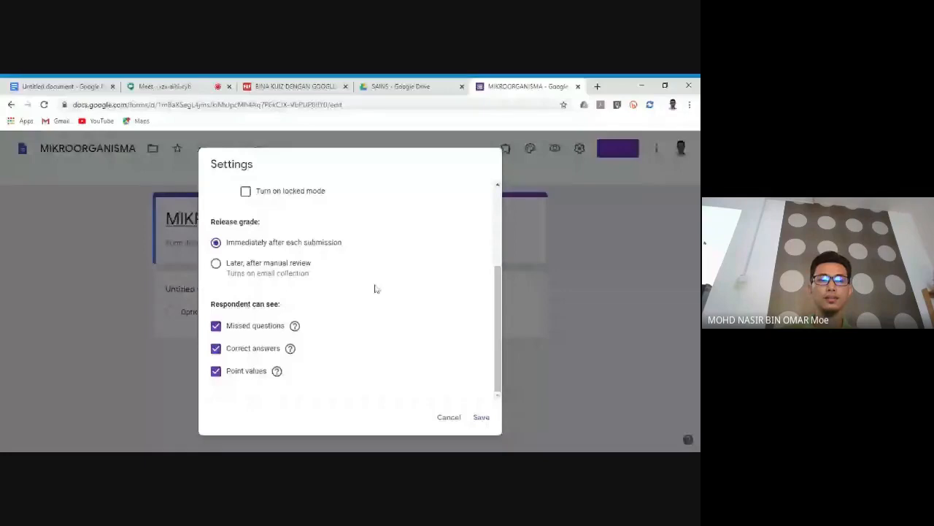
pyautogui.click(481, 417)
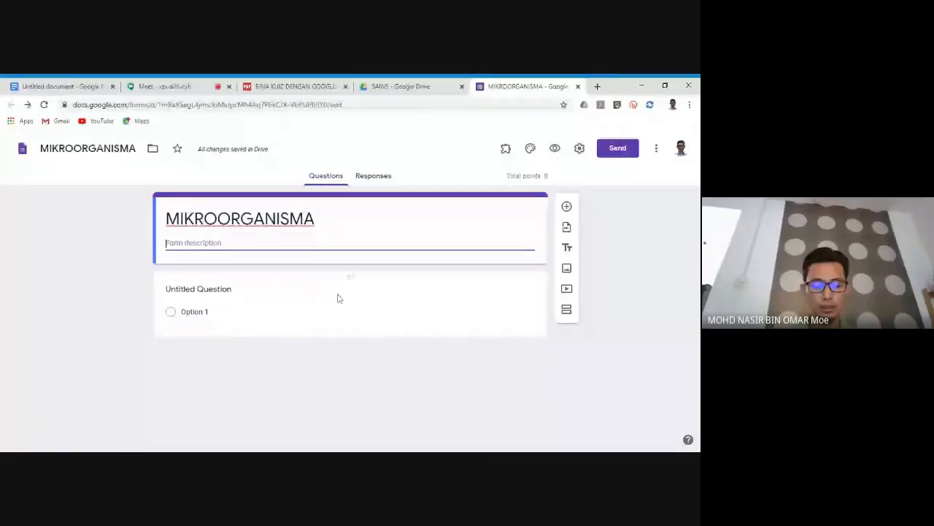
# Step: Turn the untitled question into a required short-answer question titled NAMA PENUH
pyautogui.click(241, 294)
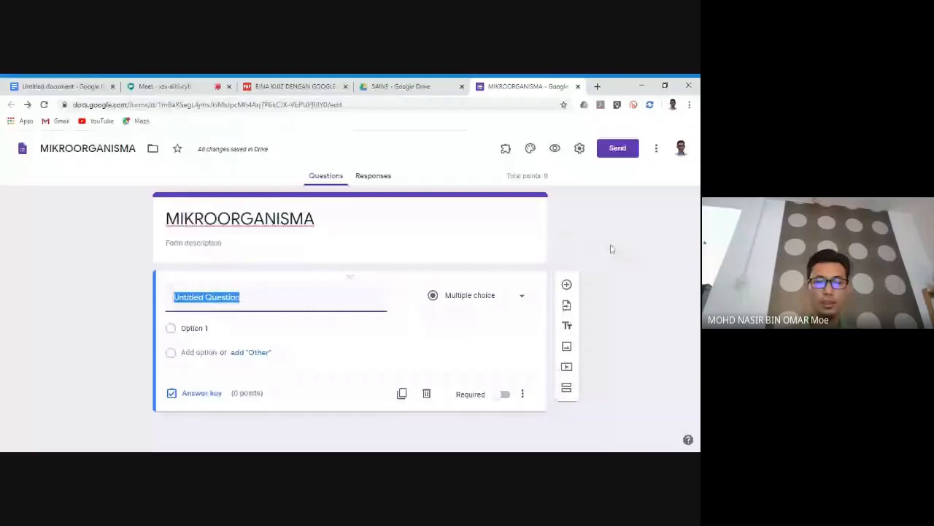
pyautogui.write('NAMA ')
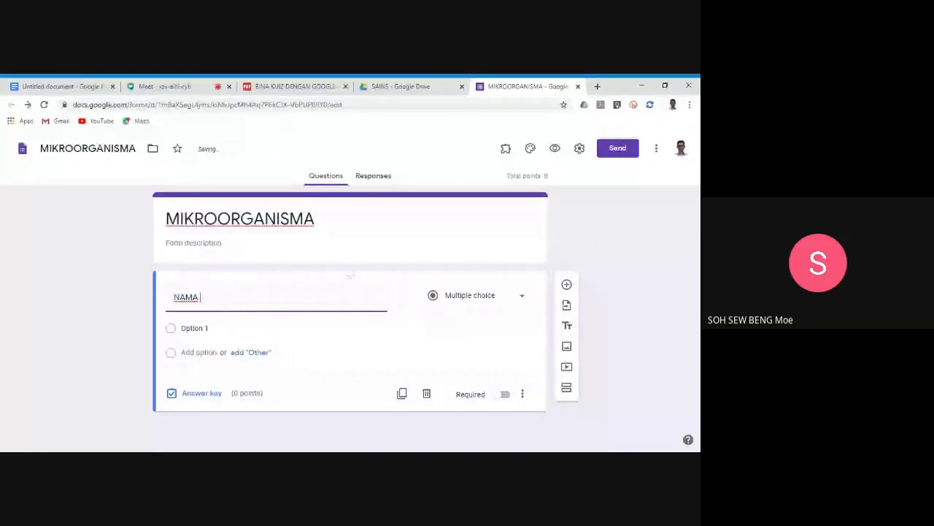
pyautogui.write('PENUH')
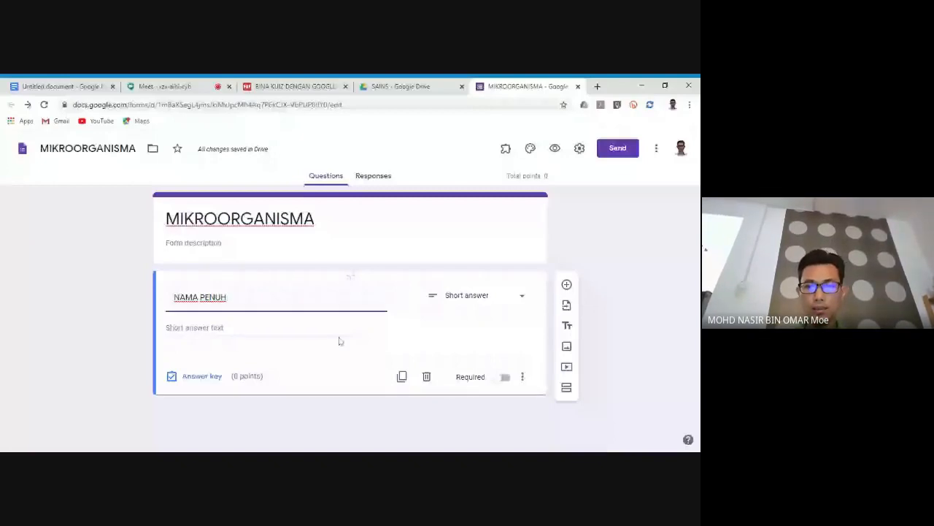
pyautogui.click(520, 299)
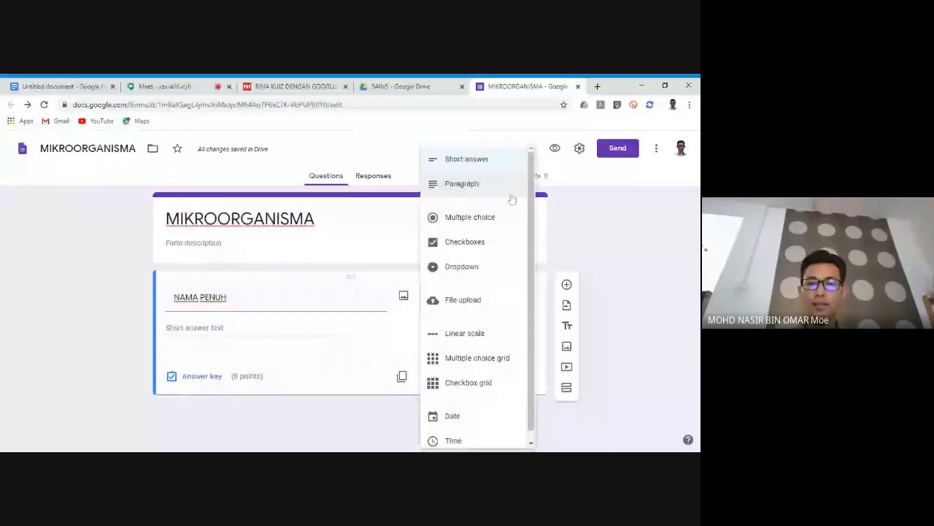
pyautogui.moveTo(532, 181); pyautogui.dragTo(465, 158)
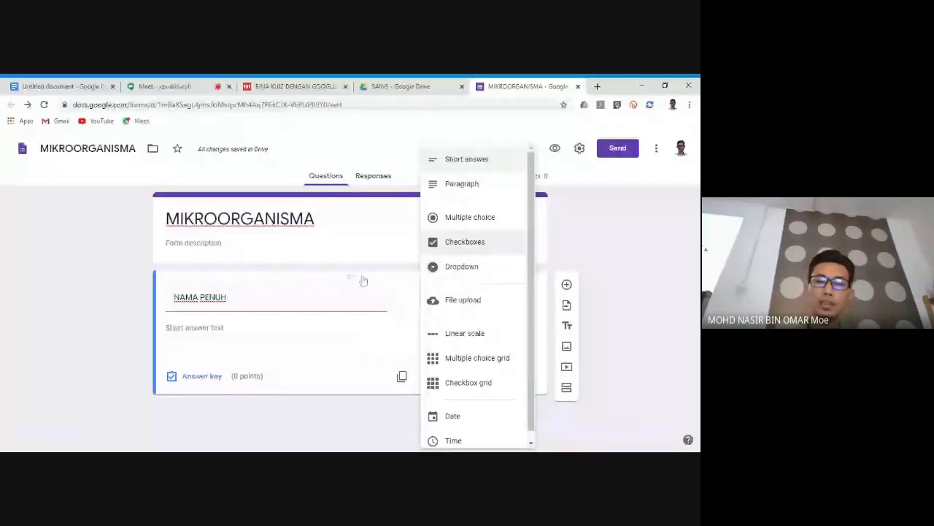
pyautogui.click(483, 162)
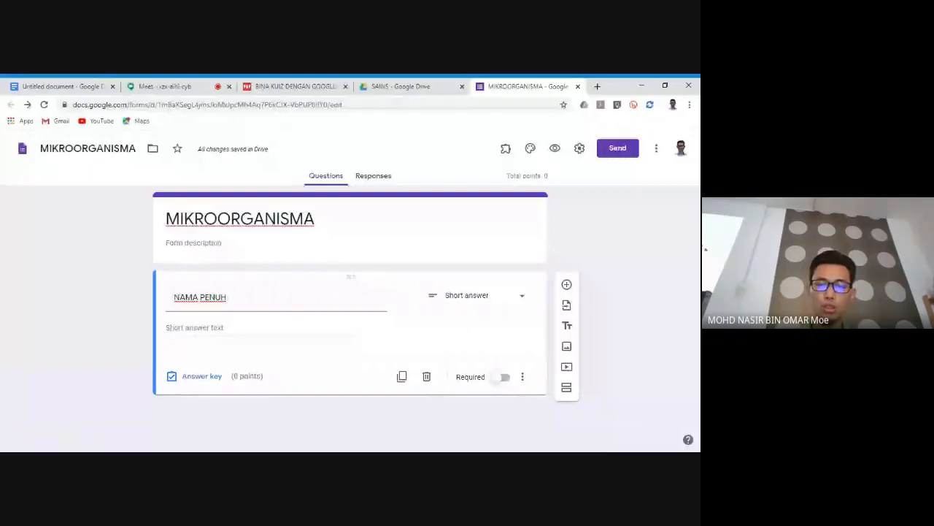
pyautogui.click(504, 377)
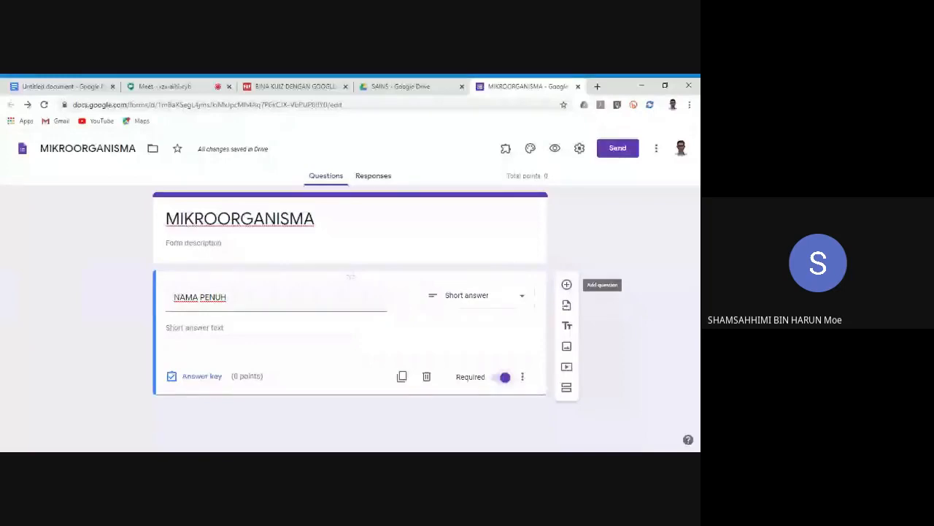
# Step: Add a new question titled SEKOLAH, set it to short answer, and make it required
pyautogui.click(566, 284)
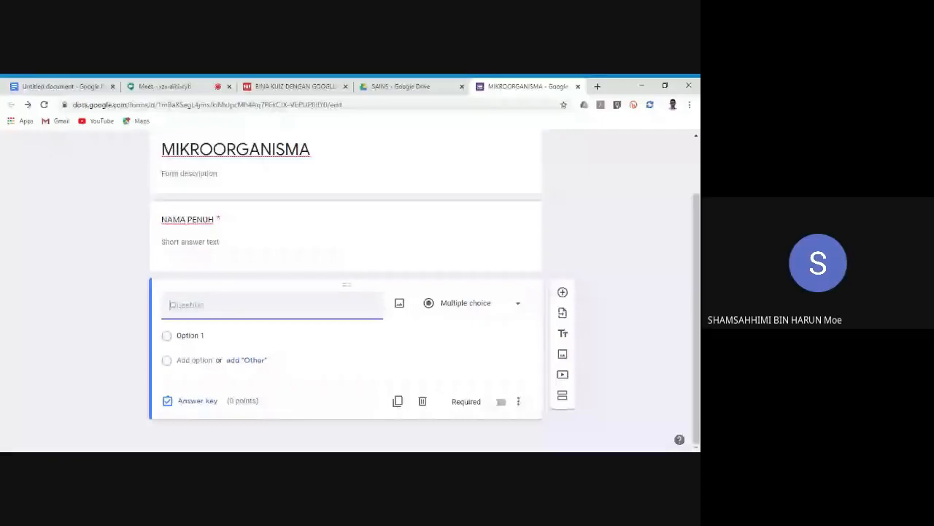
pyautogui.write('SEKOLAH')
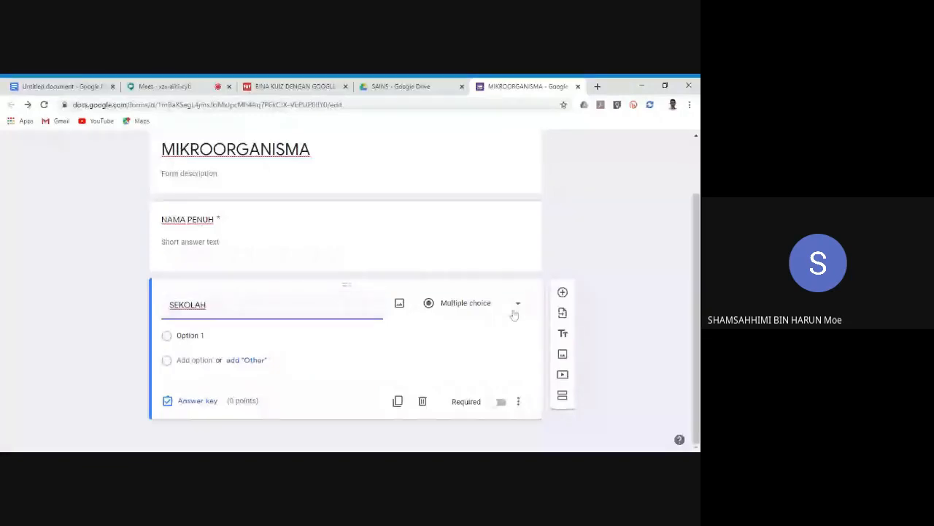
pyautogui.click(514, 314)
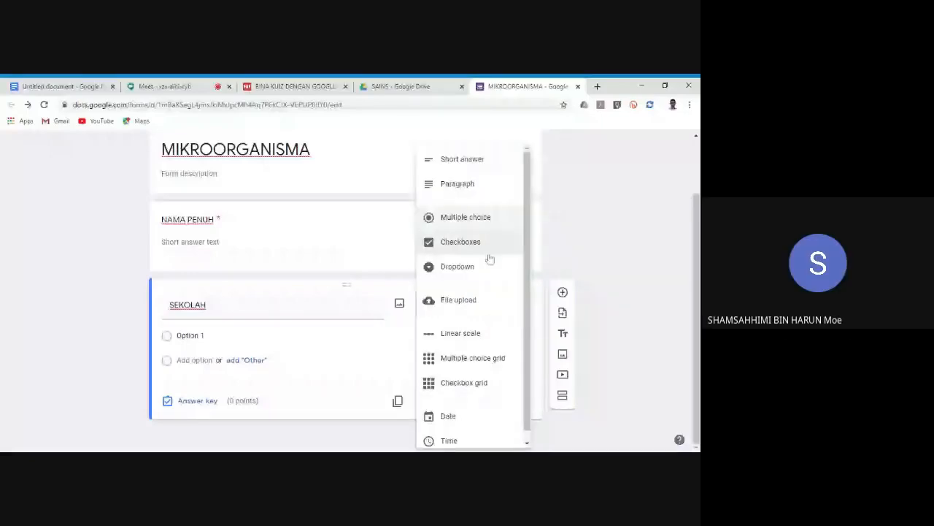
pyautogui.click(497, 164)
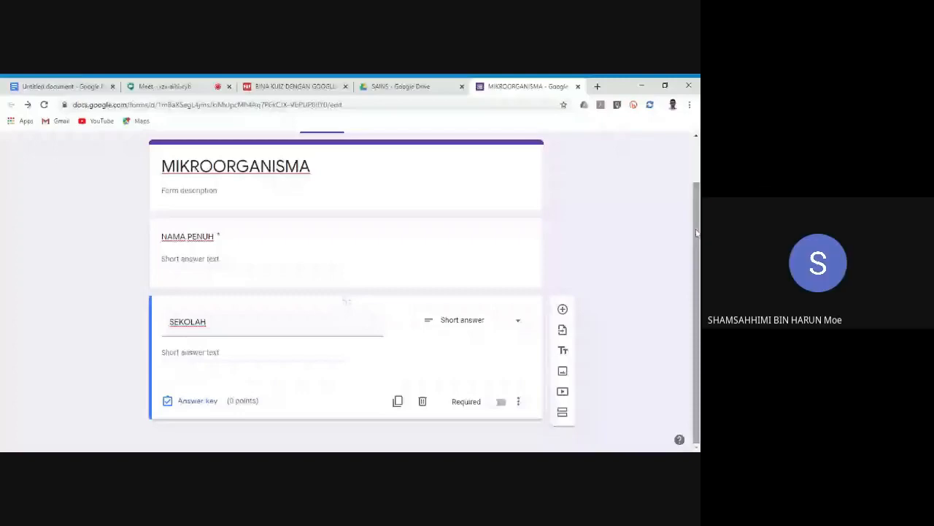
pyautogui.click(501, 402)
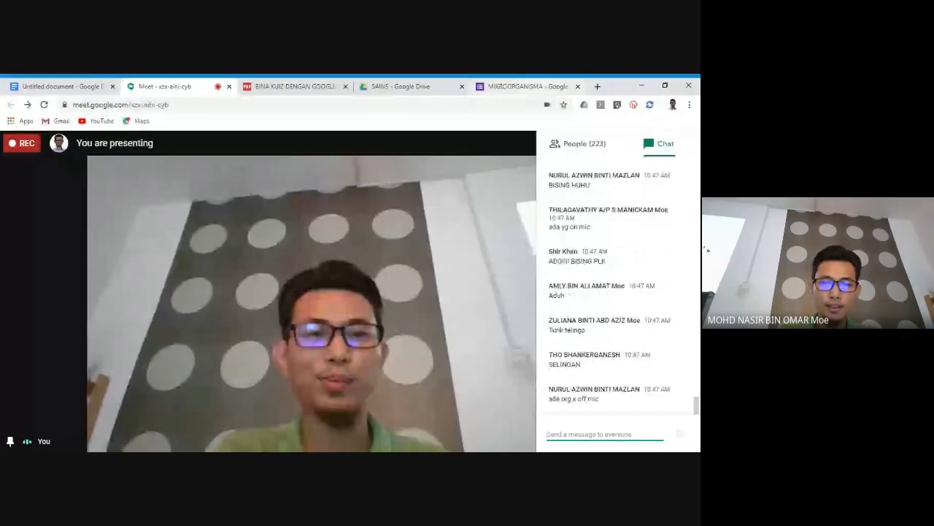
# Step: Return to the MIKROORGANISMA form and review the NAMA PENUH and SEKOLAH questions
pyautogui.click(527, 87)
pyautogui.click(441, 257)
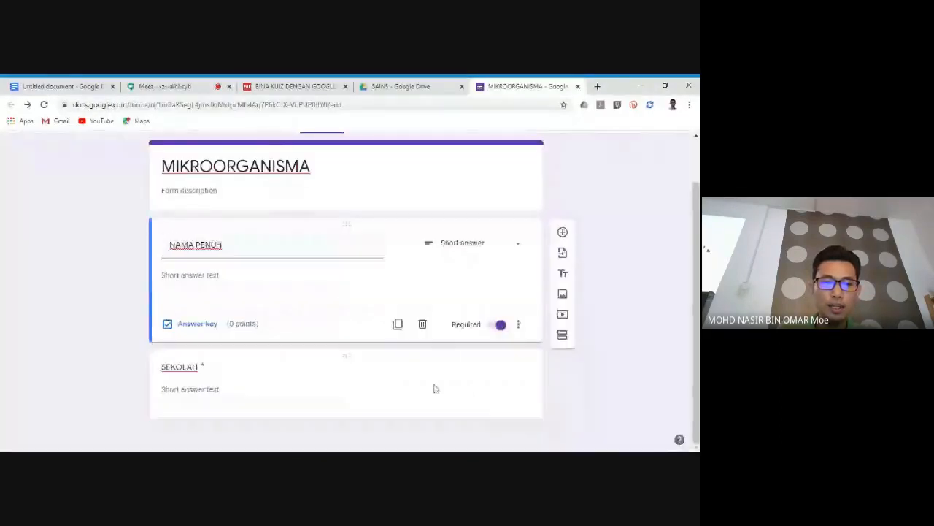
pyautogui.click(435, 389)
pyautogui.click(444, 270)
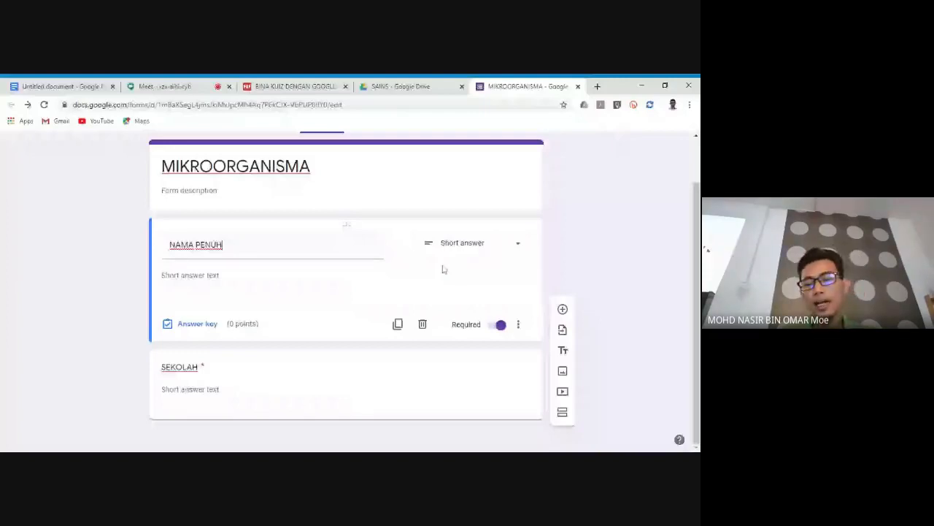
pyautogui.click(511, 361)
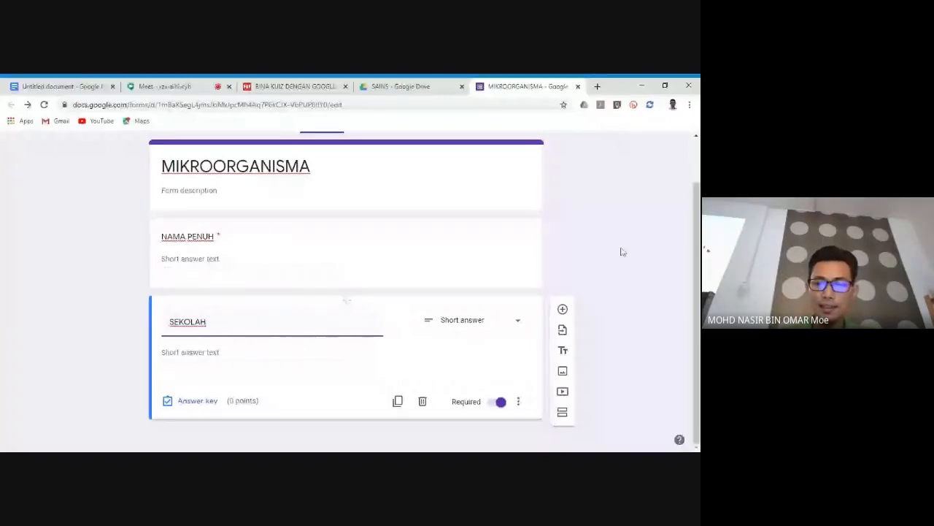
# Step: Add a trial question titled KELAS below SEKOLAH and delete it from the form
pyautogui.click(563, 310)
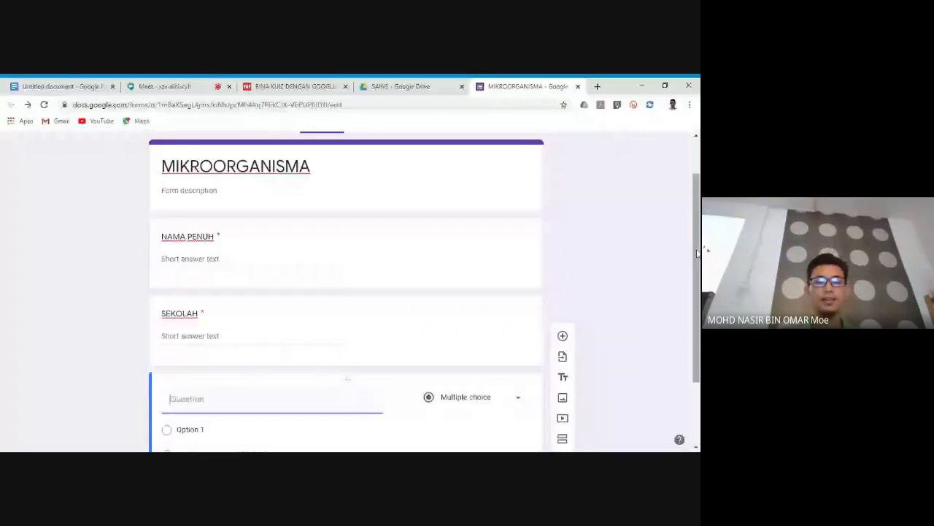
pyautogui.scroll(-2, 386, 380)
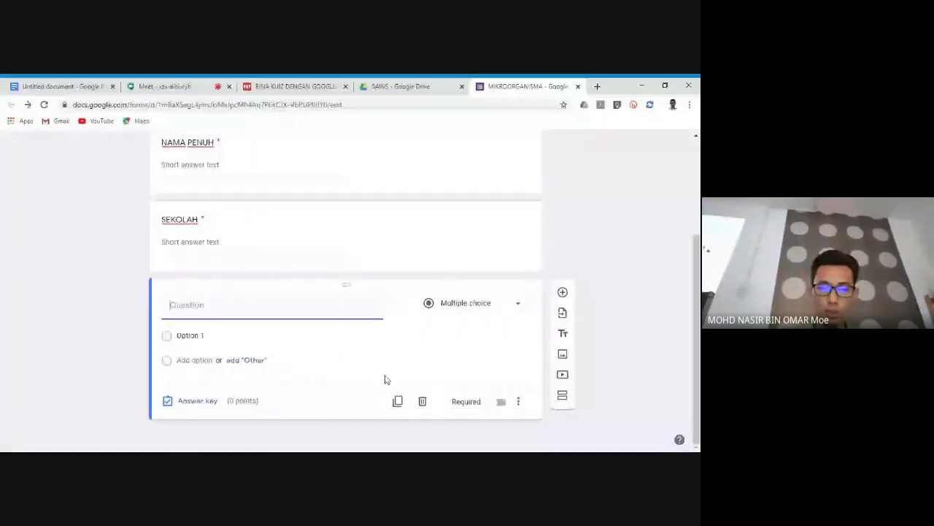
pyautogui.write('KELAS')
pyautogui.click(472, 331)
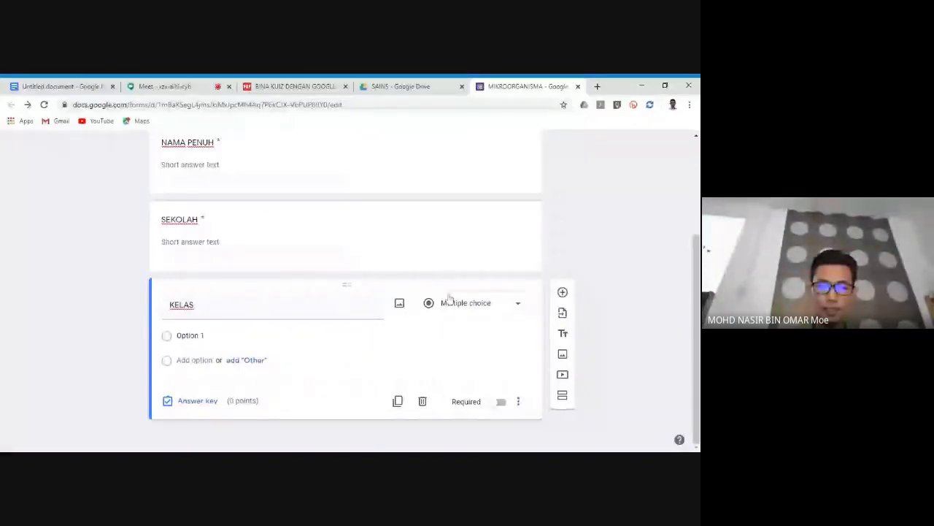
pyautogui.click(423, 402)
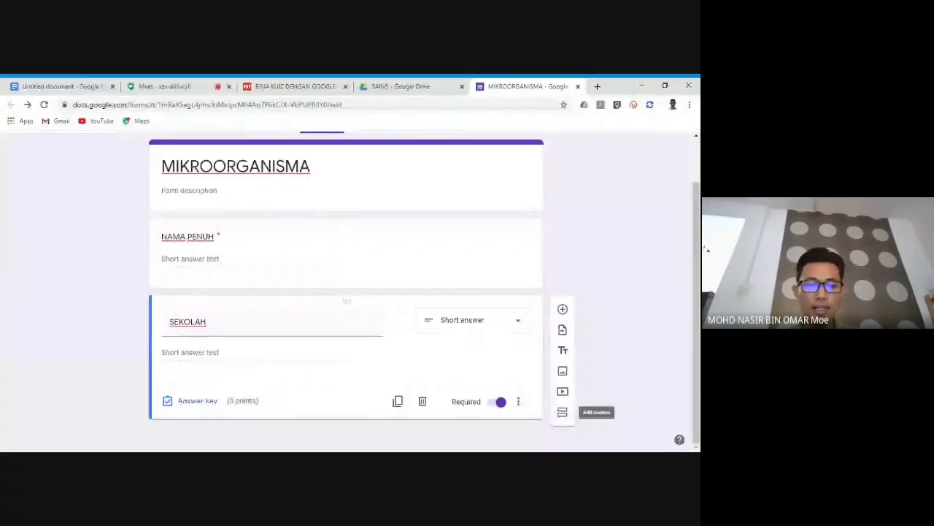
# Step: Add a new section after the SEKOLAH question and title it SOALAN MIKROORGANISMA
pyautogui.click(562, 412)
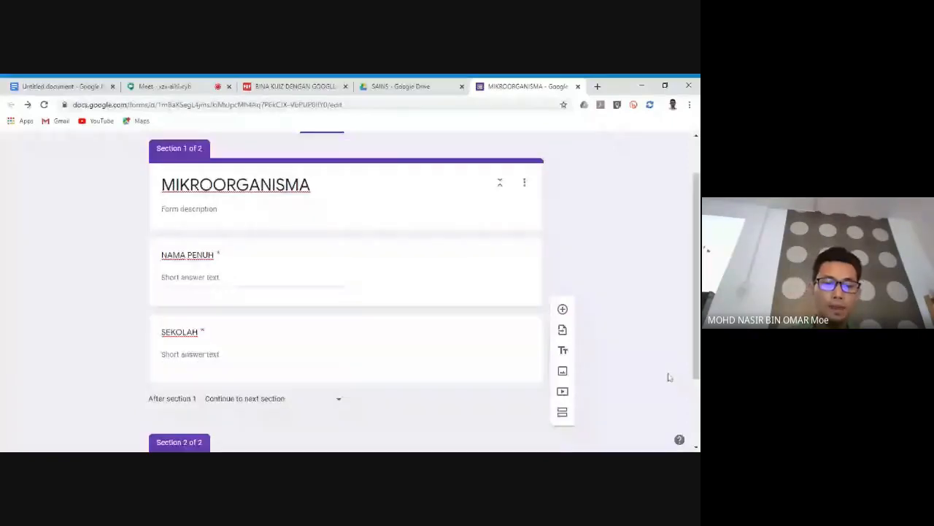
pyautogui.moveTo(696, 348); pyautogui.dragTo(695, 411)
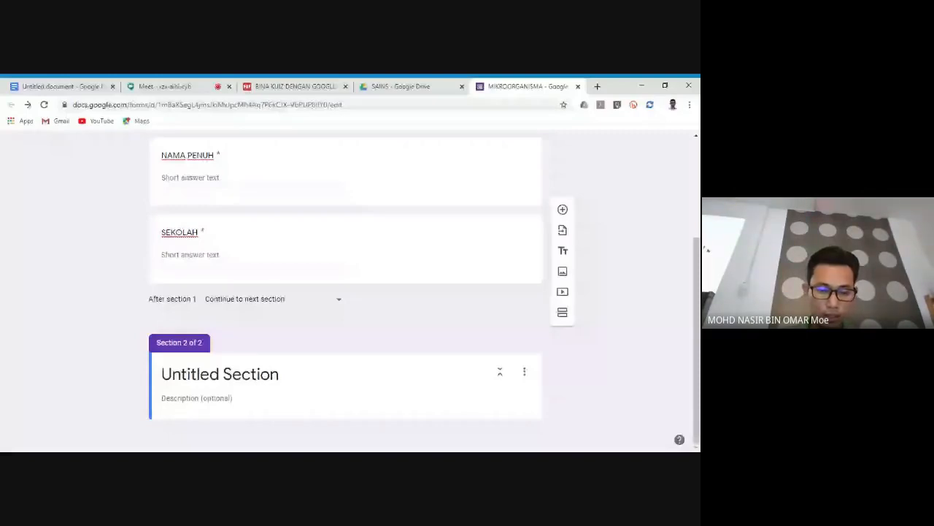
pyautogui.click(392, 342)
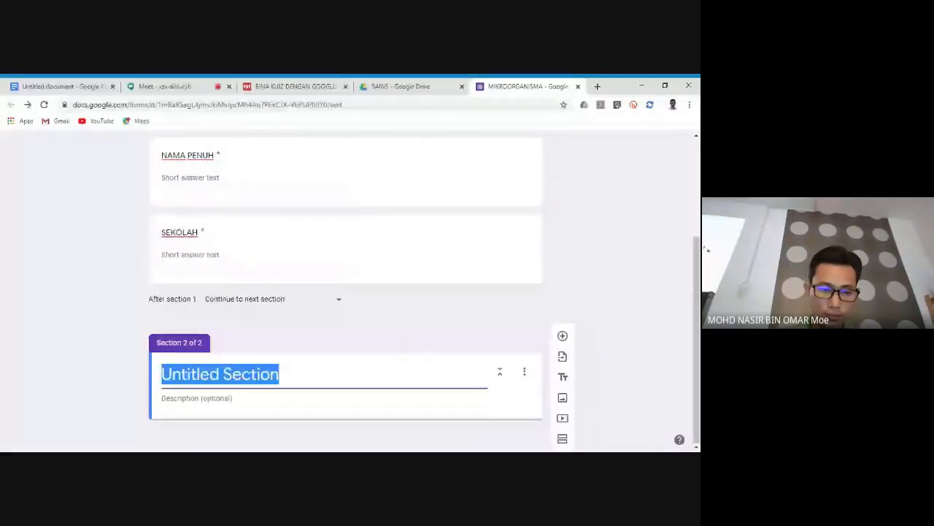
pyautogui.write('SOAL')
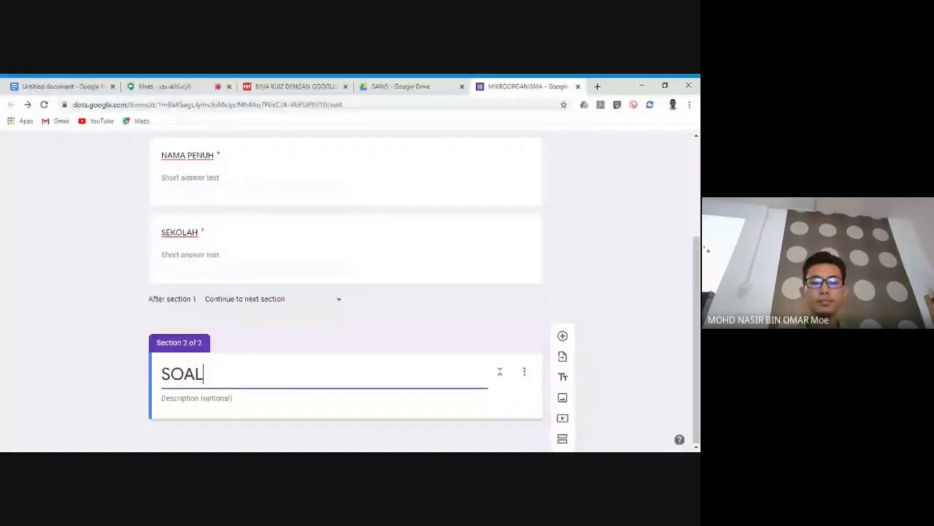
pyautogui.write('AN MIKROORGANISM')
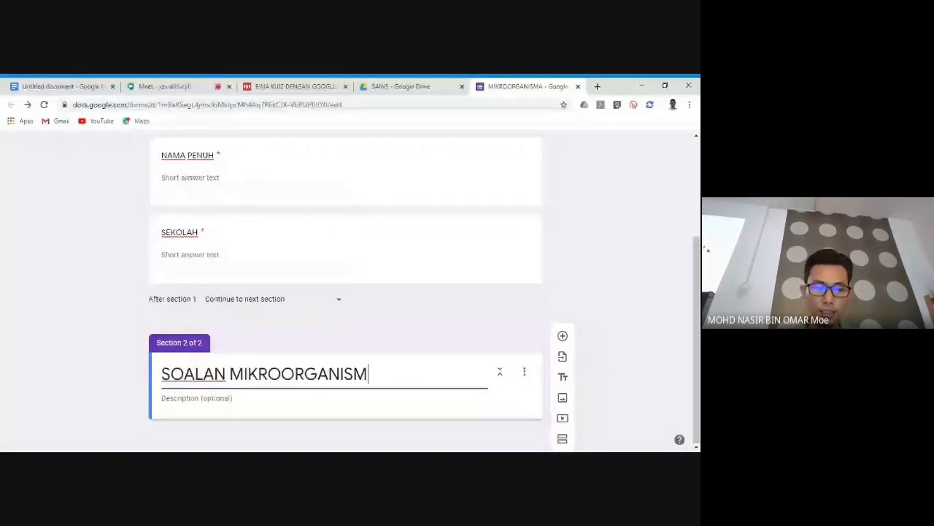
pyautogui.write('A')
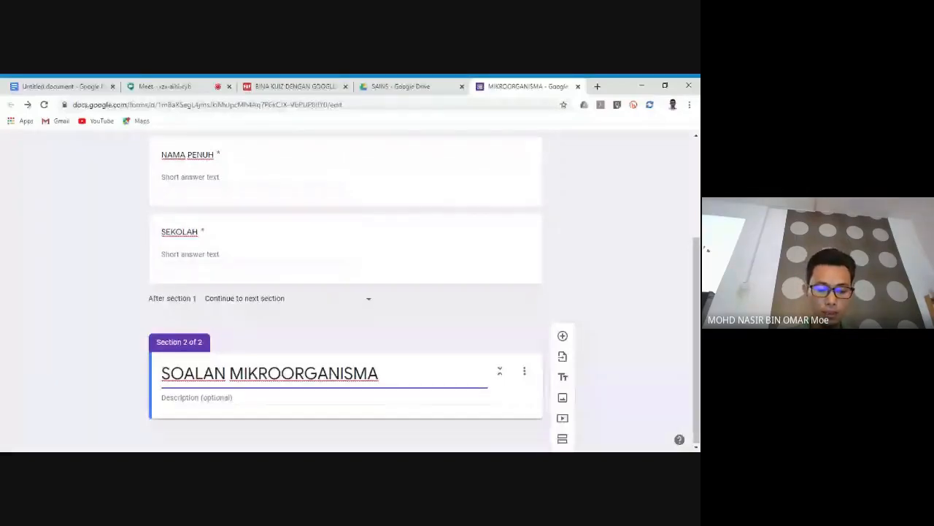
# Step: Enter "JAWAB SEMUA SOALAN" as the description of the SOALAN MIKROORGANISMA section
pyautogui.press('Tab')
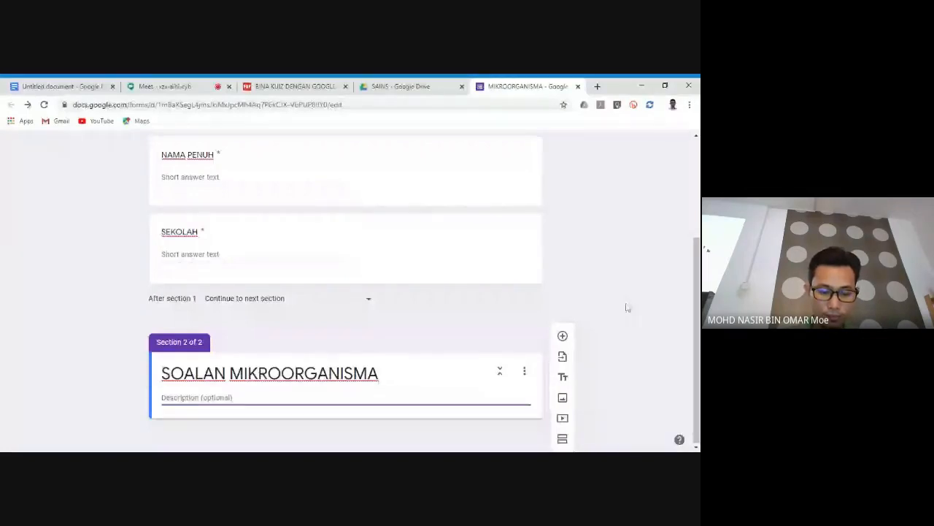
pyautogui.write('JAW')
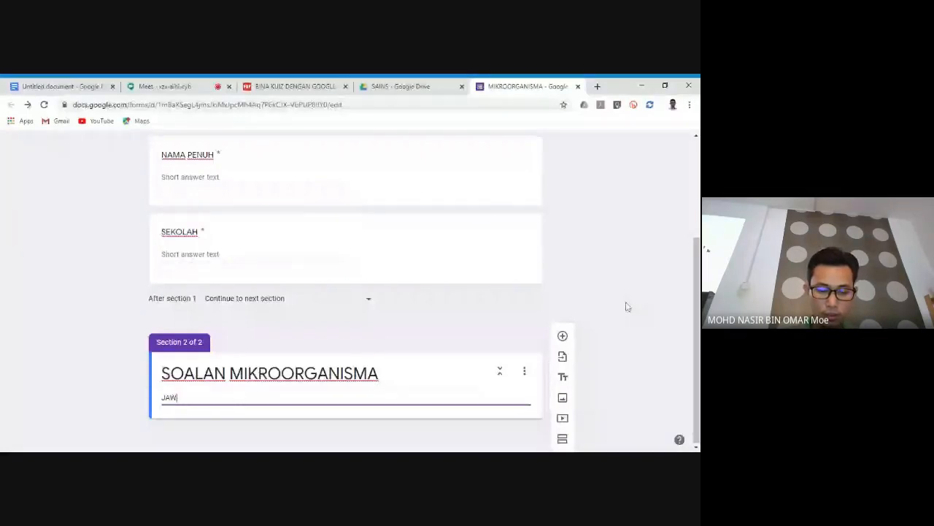
pyautogui.write('AB SEMU')
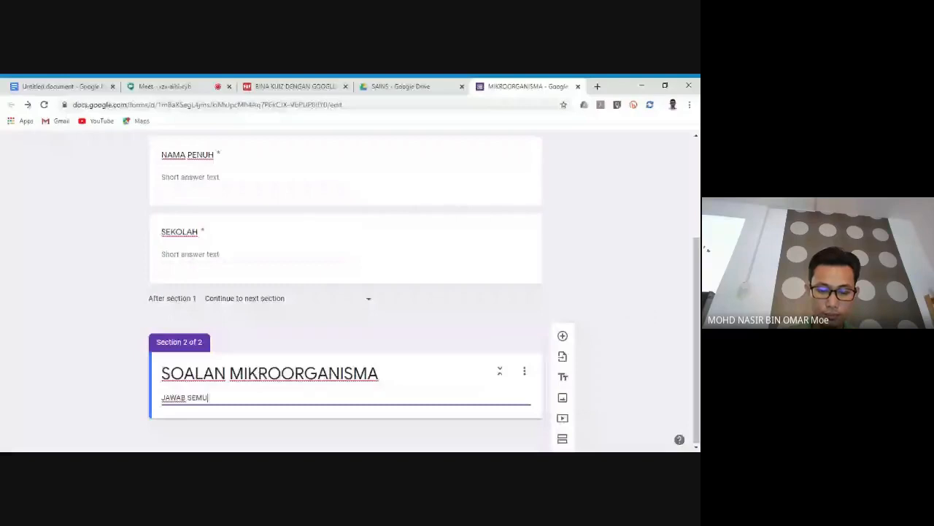
pyautogui.write('A SOALAN')
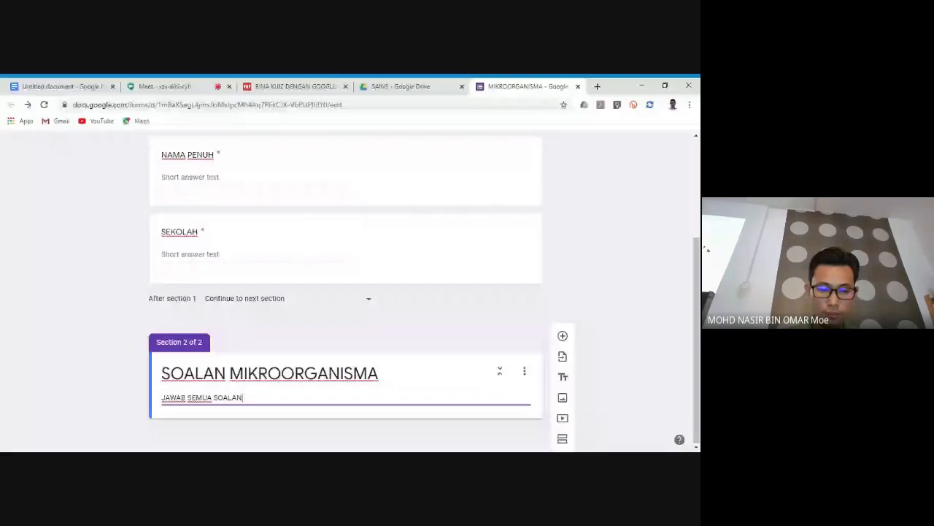
# Step: Draft a second sentence beginning "Boleh sebanyak yang" in the section description and erase it
pyautogui.write('. Boleh menjawa')
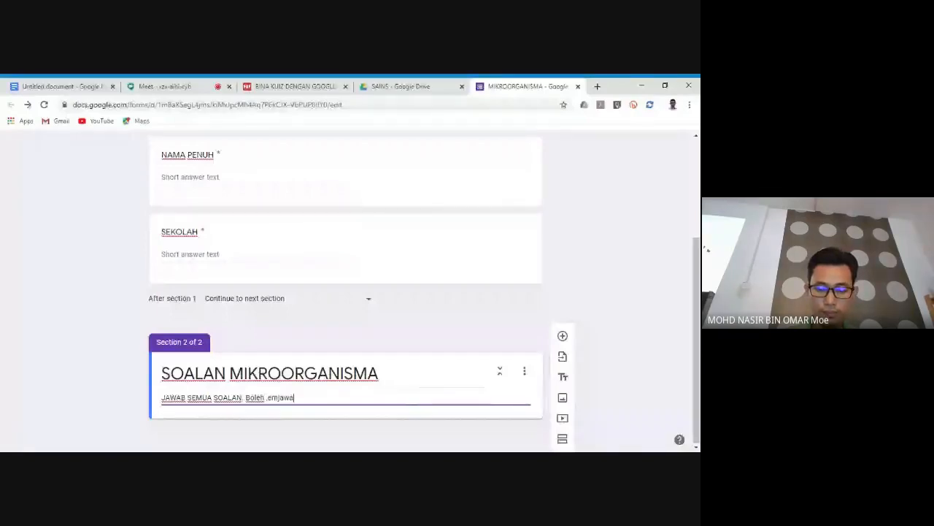
pyautogui.press('BackSpace')
pyautogui.press('BackSpace')
pyautogui.press('BackSpace')
pyautogui.press('BackSpace')
pyautogui.press('BackSpace')
pyautogui.press('BackSpace')
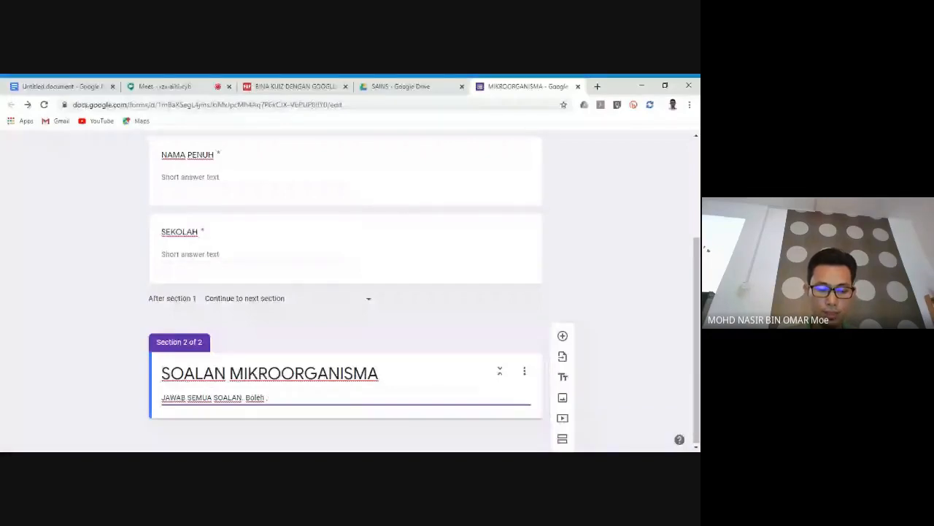
pyautogui.write('JAwab')
pyautogui.press('BackSpace')
pyautogui.press('BackSpace')
pyautogui.press('BackSpace')
pyautogui.press('BackSpace')
pyautogui.press('BackSpace')
pyautogui.press('BackSpace')
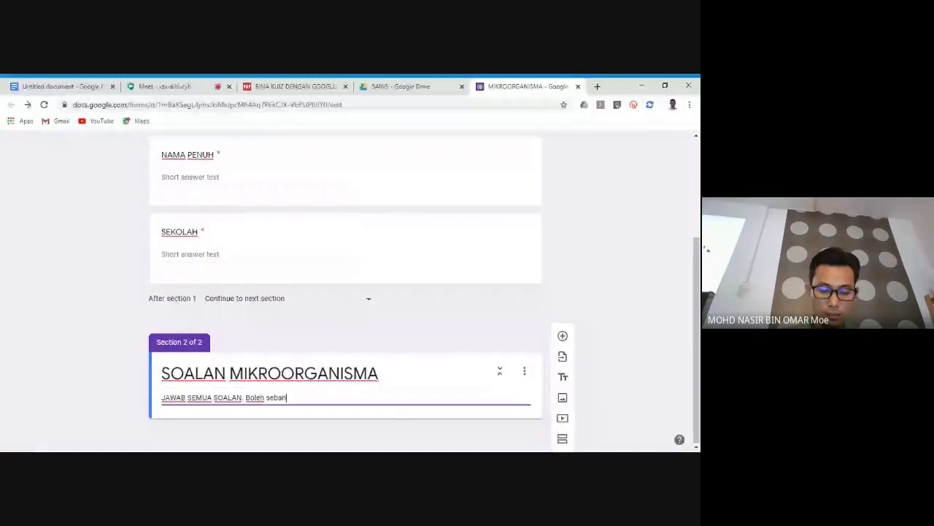
pyautogui.write('yak')
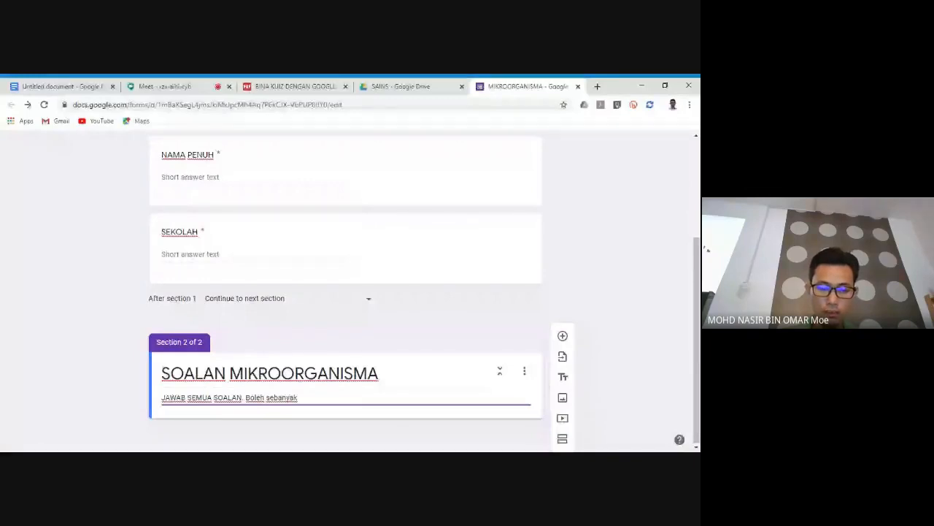
pyautogui.write(' yang m')
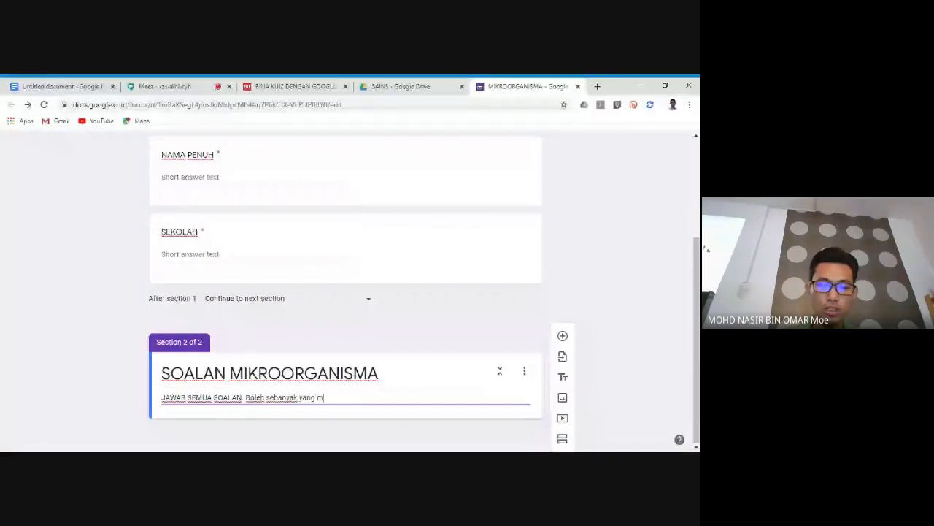
pyautogui.write('ungki')
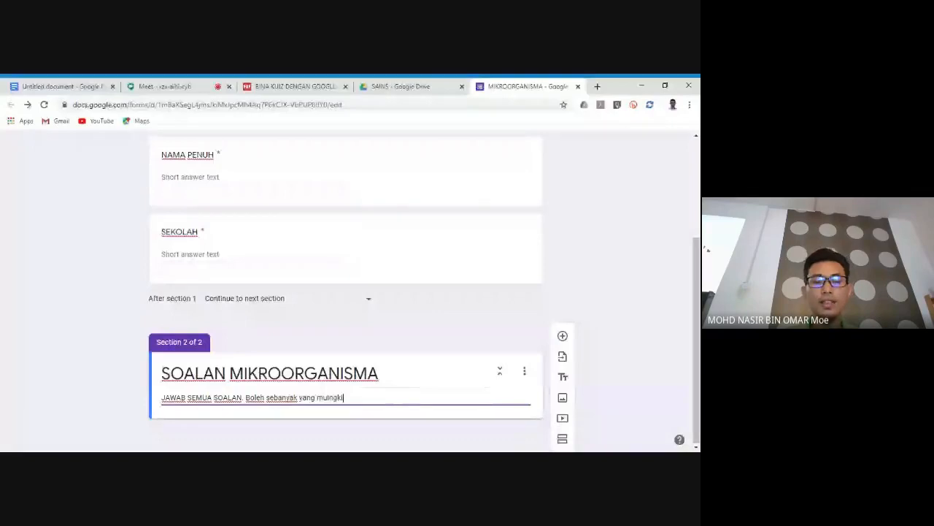
pyautogui.press('BackSpace')
pyautogui.press('BackSpace')
pyautogui.press('BackSpace')
pyautogui.press('BackSpace')
pyautogui.press('BackSpace')
pyautogui.press('BackSpace')
pyautogui.press('BackSpace')
pyautogui.press('BackSpace')
pyautogui.press('BackSpace')
pyautogui.press('BackSpace')
pyautogui.press('BackSpace')
pyautogui.press('BackSpace')
pyautogui.press('BackSpace')
pyautogui.press('BackSpace')
pyautogui.press('BackSpace')
pyautogui.press('BackSpace')
pyautogui.press('BackSpace')
pyautogui.press('BackSpace')
pyautogui.press('BackSpace')
pyautogui.press('BackSpace')
pyautogui.press('BackSpace')
pyautogui.press('BackSpace')
pyautogui.press('BackSpace')
pyautogui.press('BackSpace')
pyautogui.press('BackSpace')
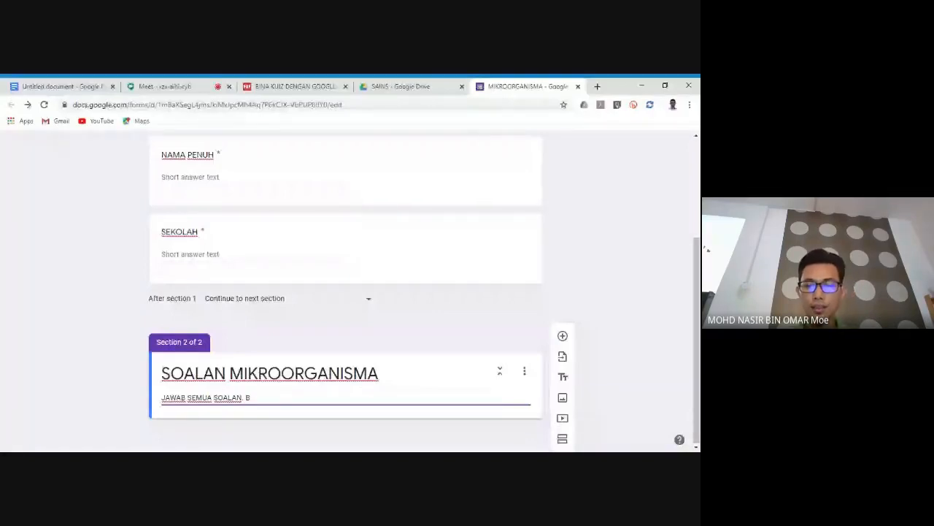
pyautogui.press('BackSpace')
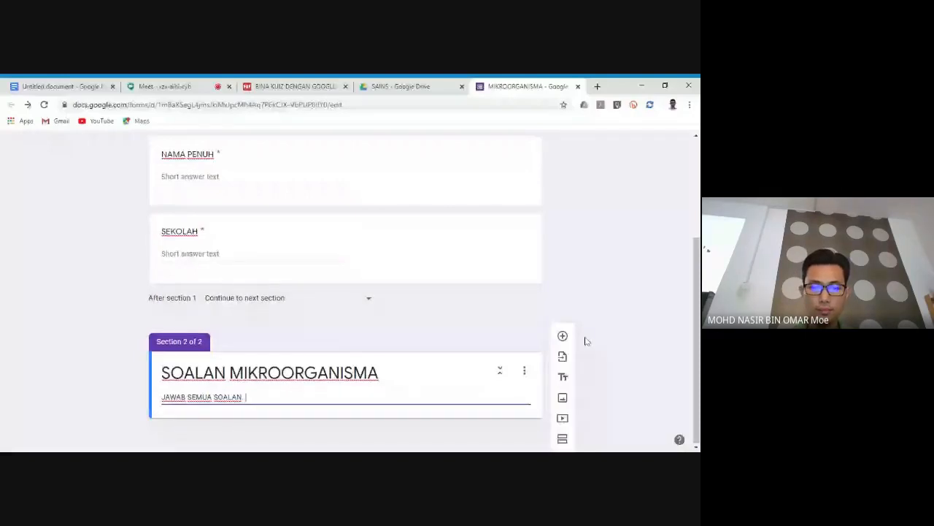
# Step: Add a multiple-choice question titled "1. Apakah maksuk mikroorganisma ?" to the SOALAN MIKROORGANISMA section
pyautogui.click(563, 337)
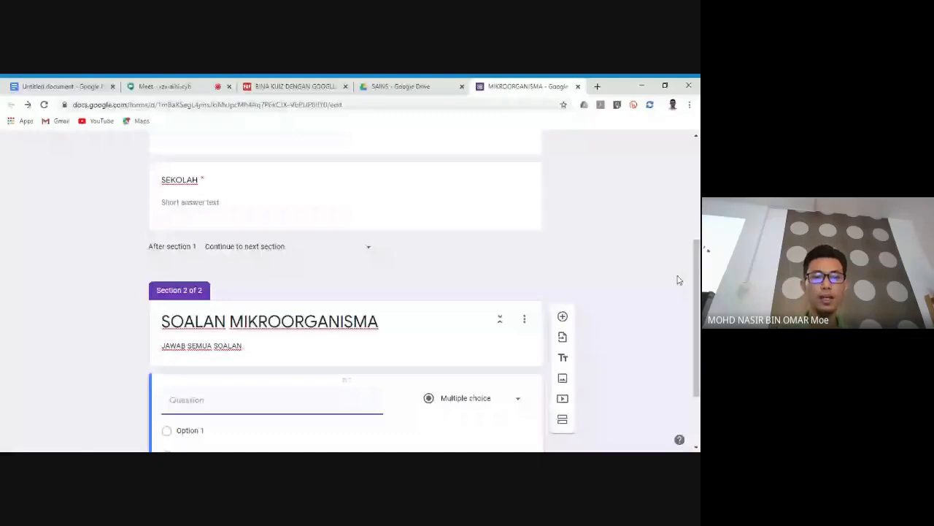
pyautogui.scroll(-2, 679, 285)
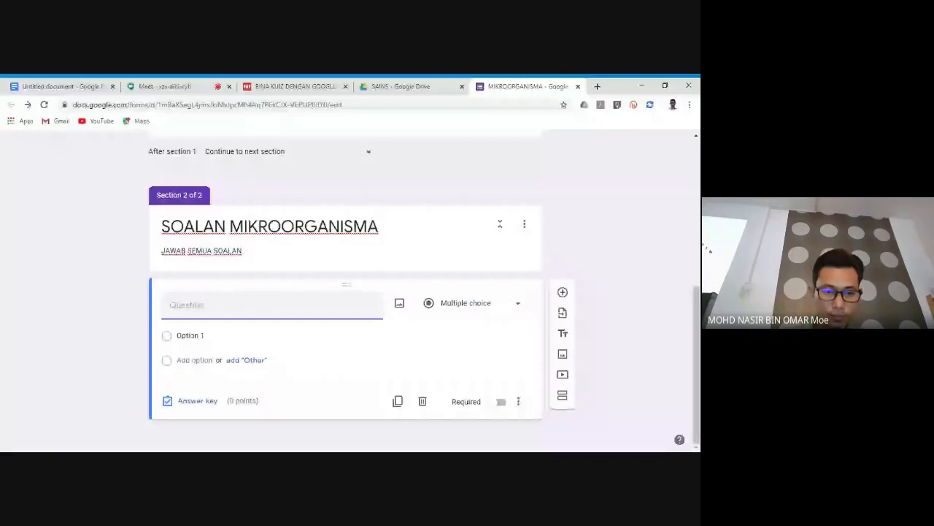
pyautogui.write('1')
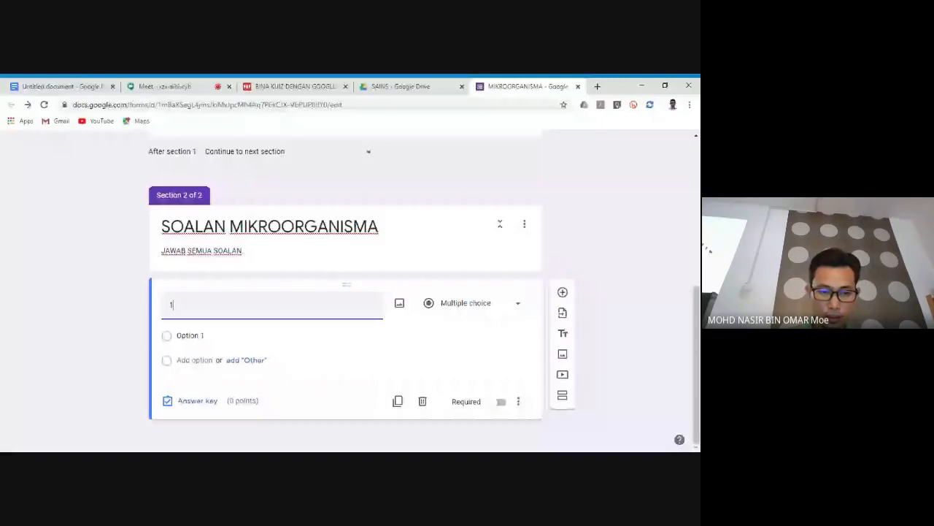
pyautogui.write('. ')
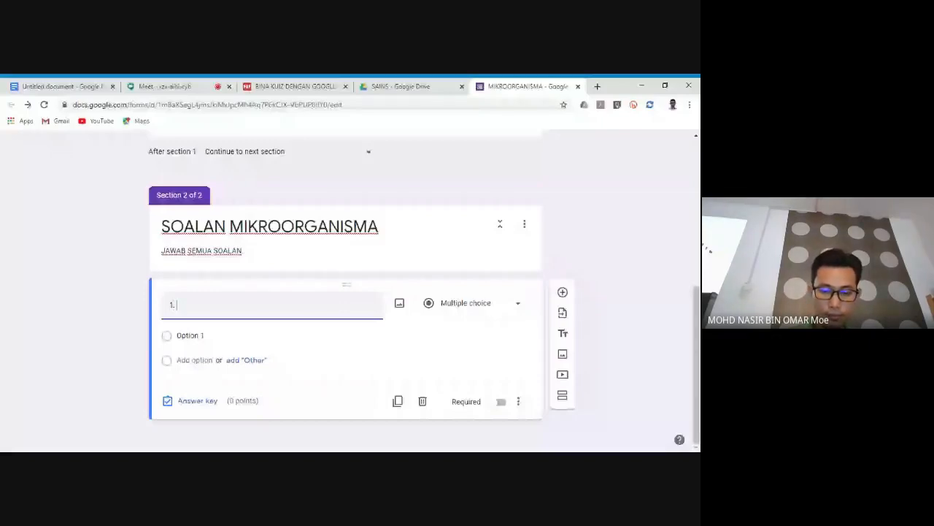
pyautogui.write('Apala')
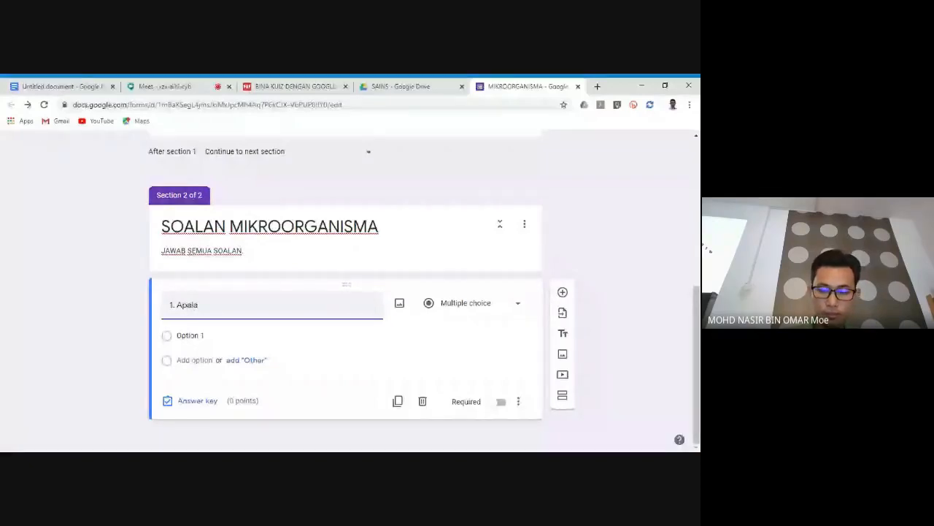
pyautogui.press('BackSpace')
pyautogui.press('BackSpace')
pyautogui.write('kah maksu')
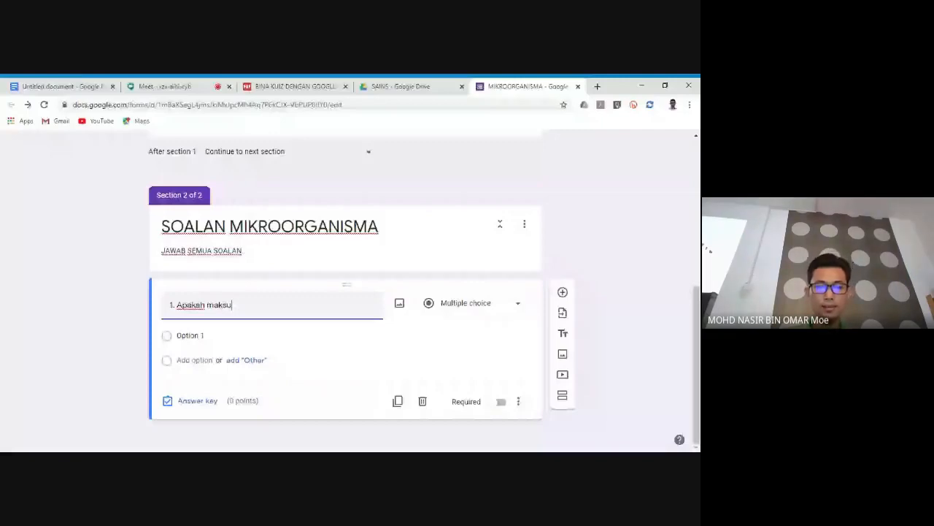
pyautogui.write('k mikroorgani')
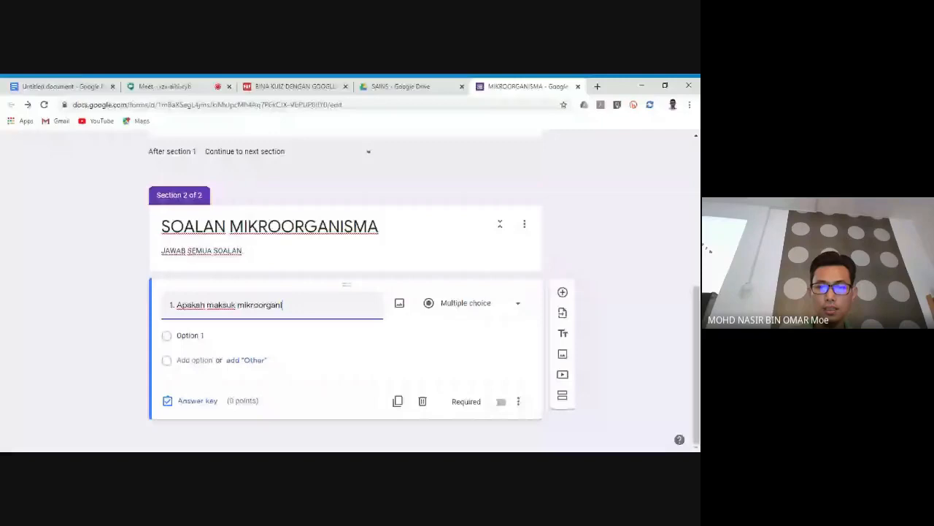
pyautogui.write('sma ?')
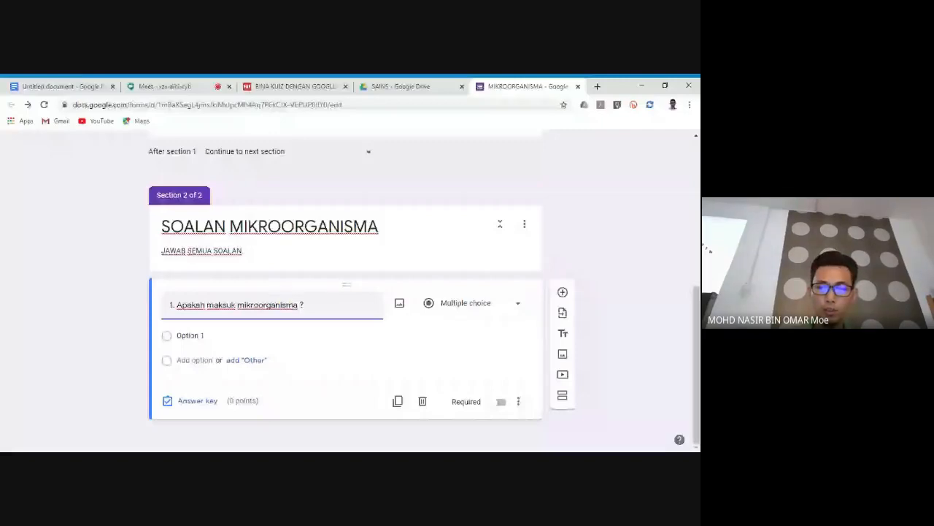
pyautogui.click(474, 302)
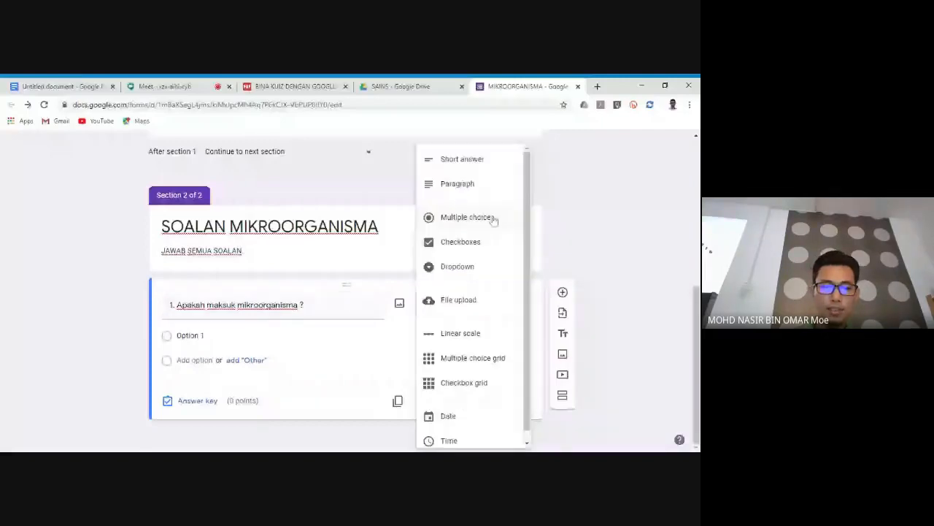
pyautogui.click(493, 217)
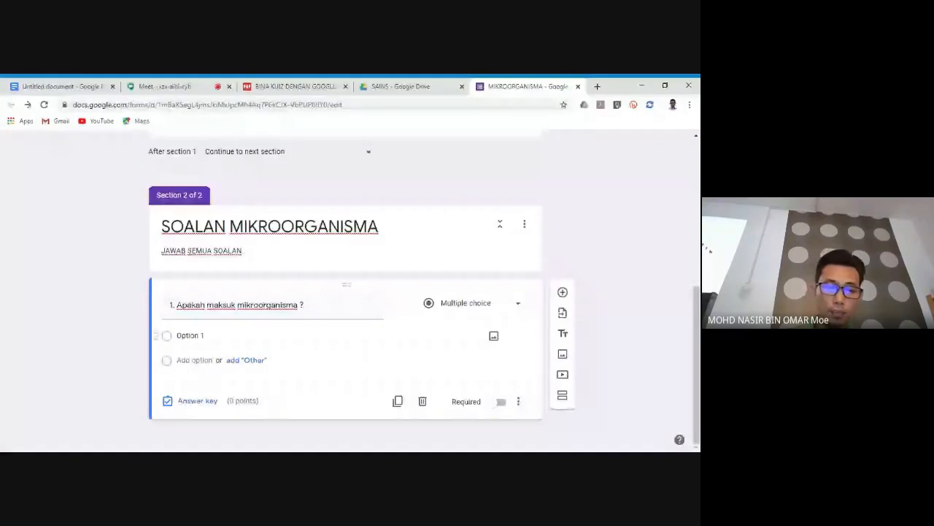
# Step: Set the first answer option of the mikroorganisma question to "A. Organisma yang boleh dilihat"
pyautogui.press('Return')
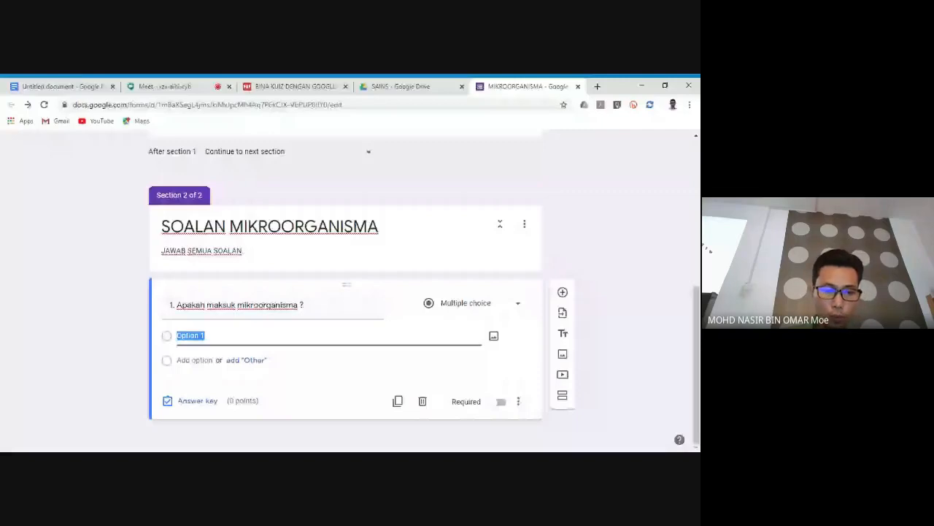
pyautogui.click(205, 336)
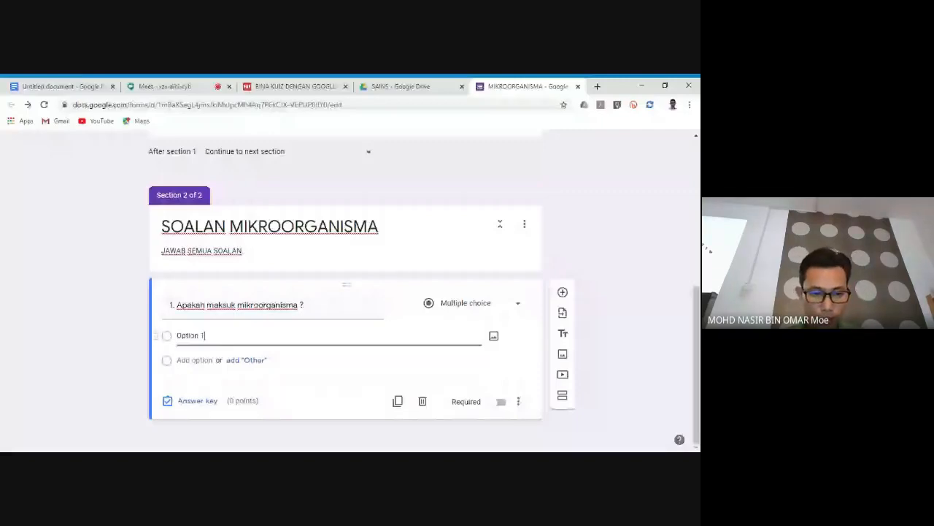
pyautogui.hotkey('ctrl', 'a')
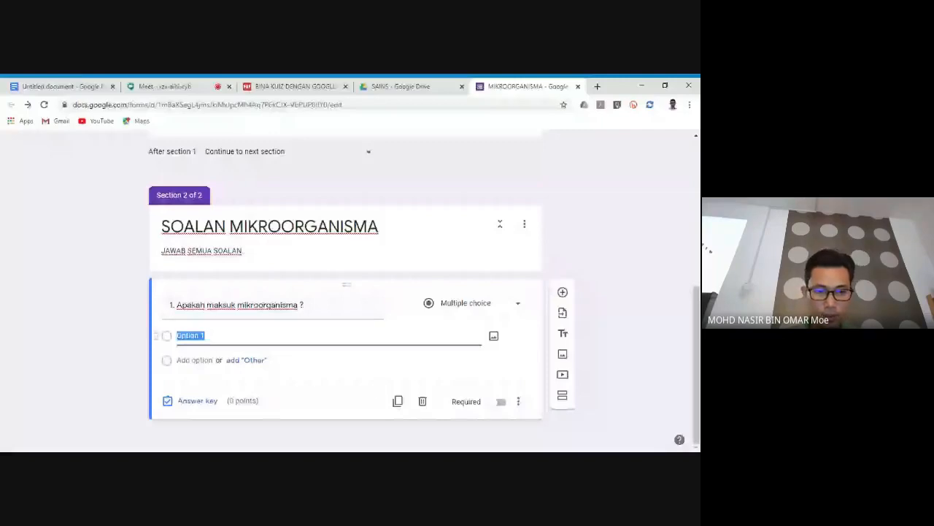
pyautogui.write('A')
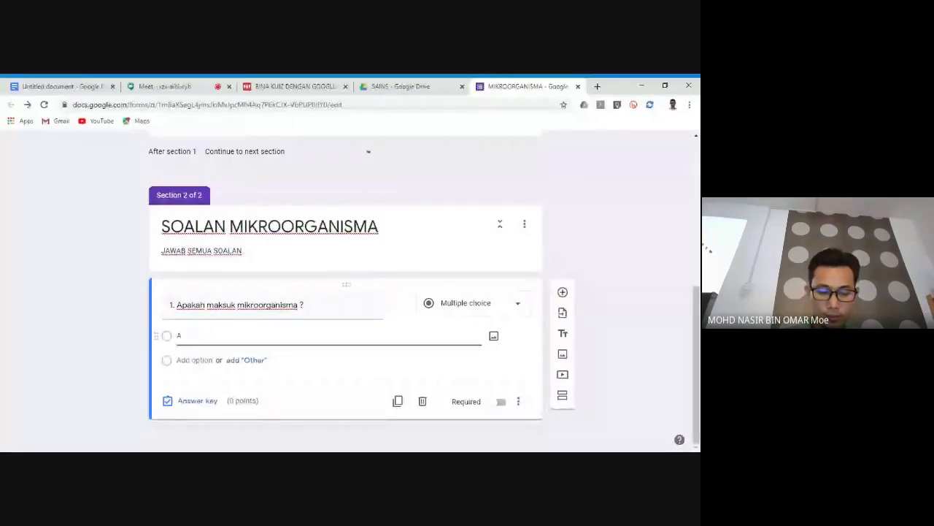
pyautogui.write('. ')
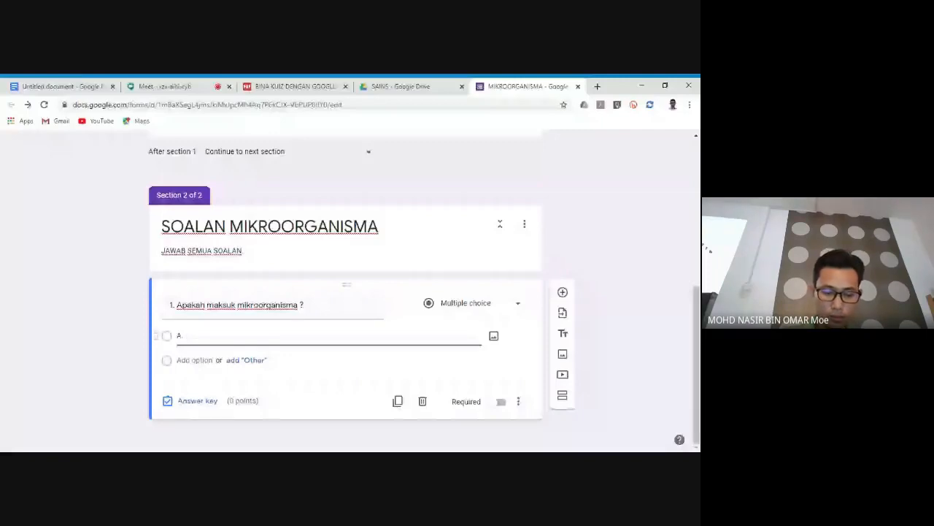
pyautogui.write('Or')
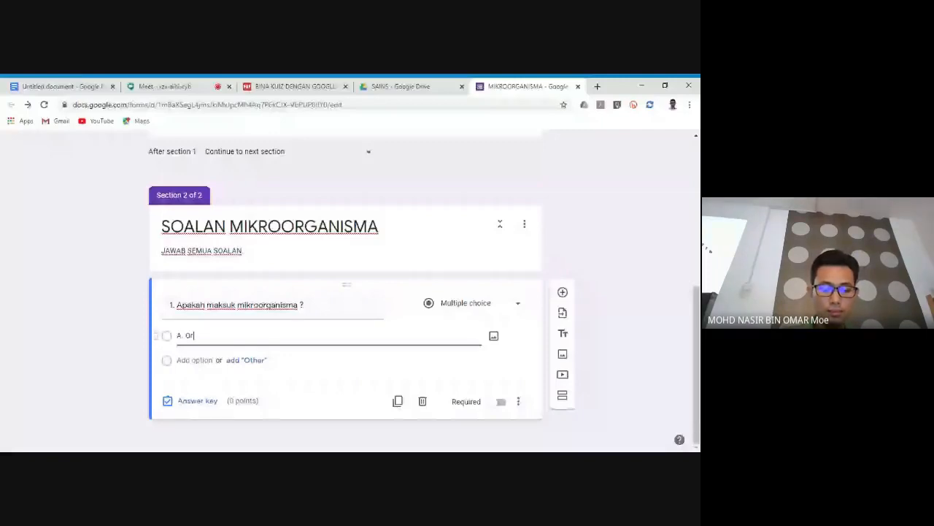
pyautogui.write('ganisma ')
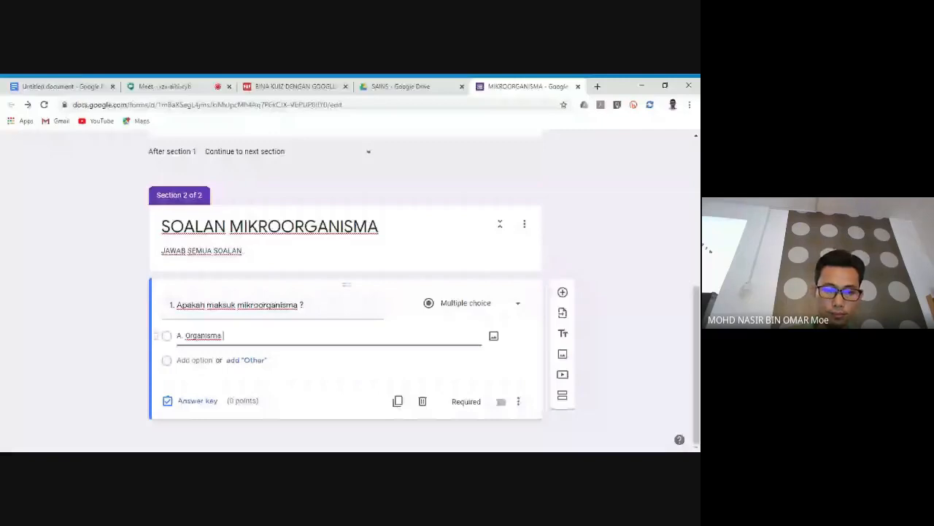
pyautogui.write('yang')
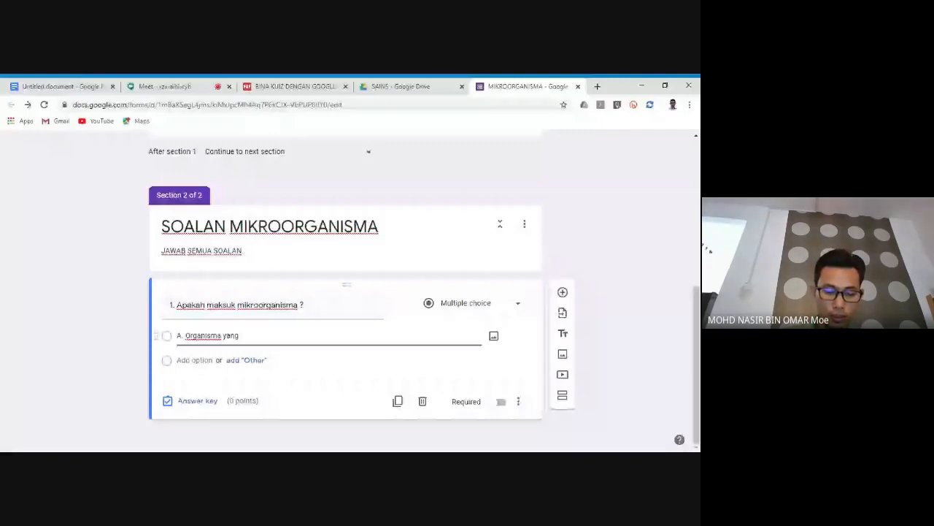
pyautogui.write(' bol')
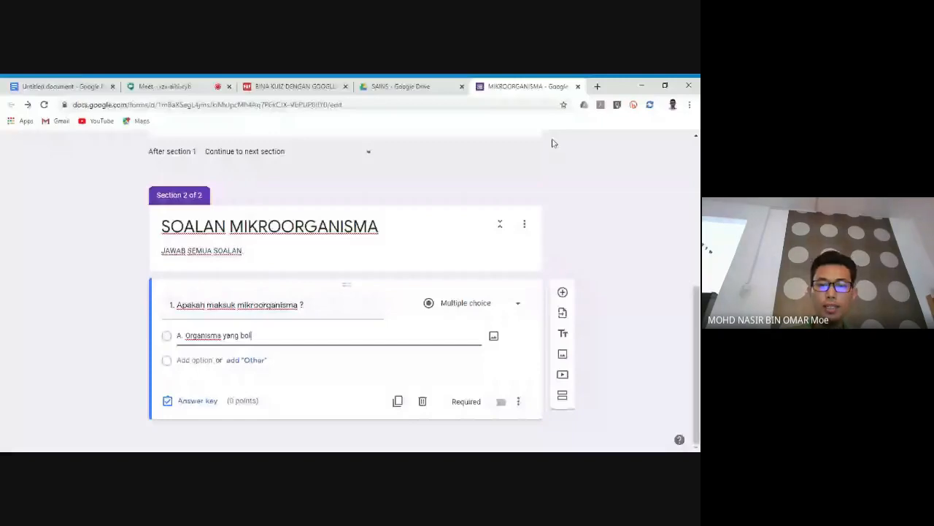
pyautogui.write('eh dilihat')
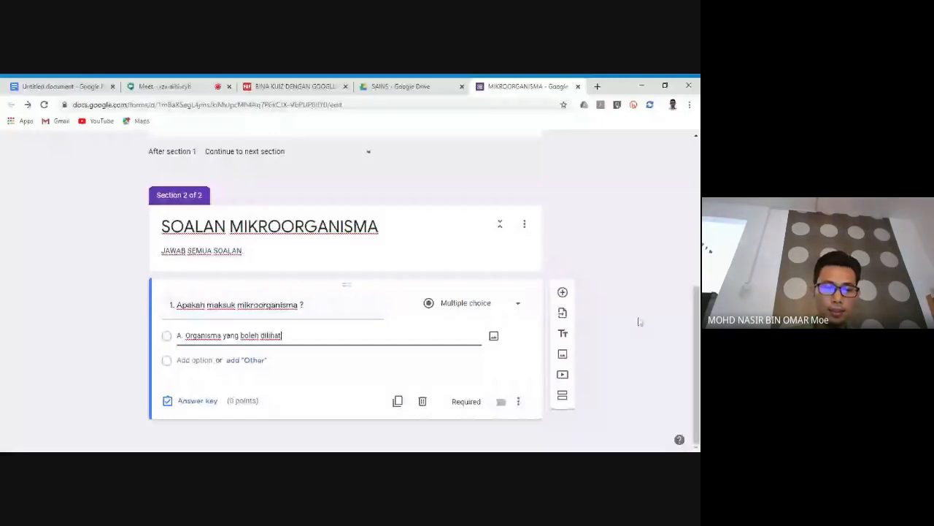
# Step: Add a second option "B. Mikroorganisma yang boleh dilihat dengan mata kasar" and begin a third option with "C."
pyautogui.press('Return')
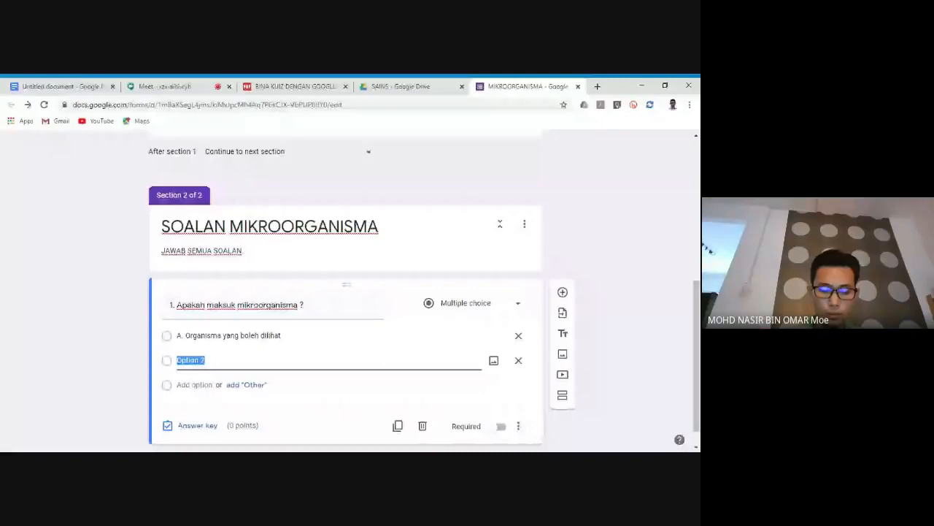
pyautogui.write('B. Mik')
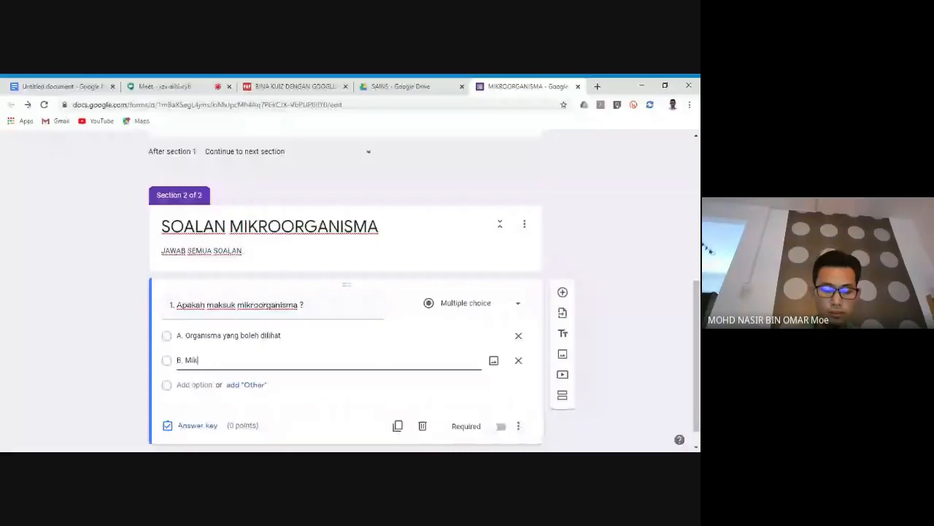
pyautogui.write('roorgan')
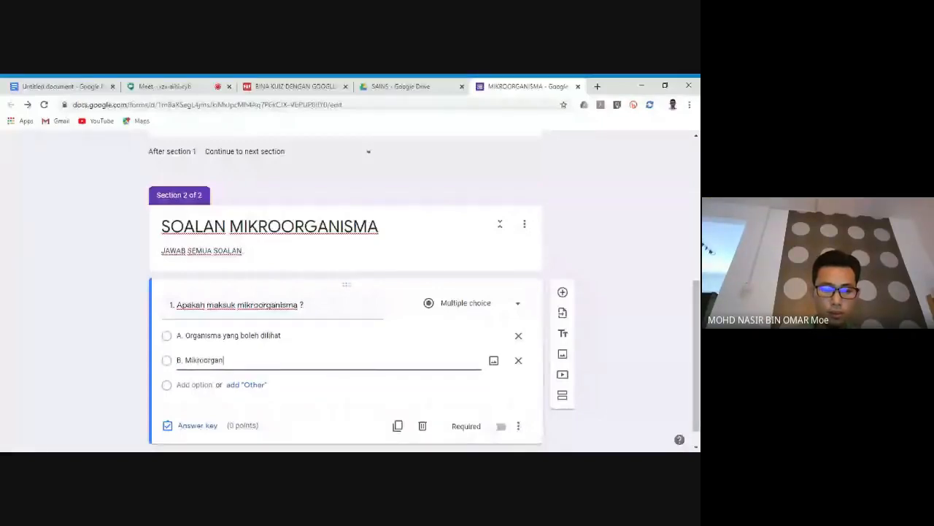
pyautogui.write('isma yang b')
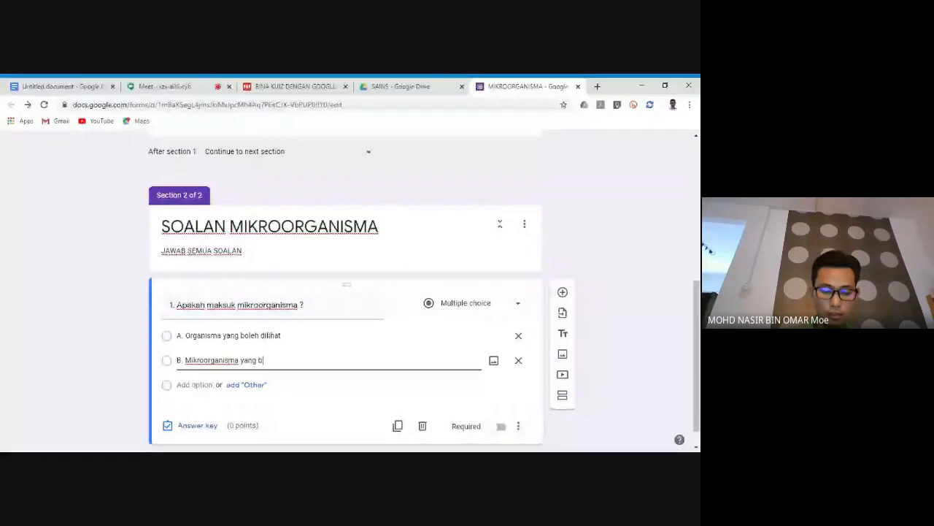
pyautogui.write('oleh dilihat dengan mata kasar')
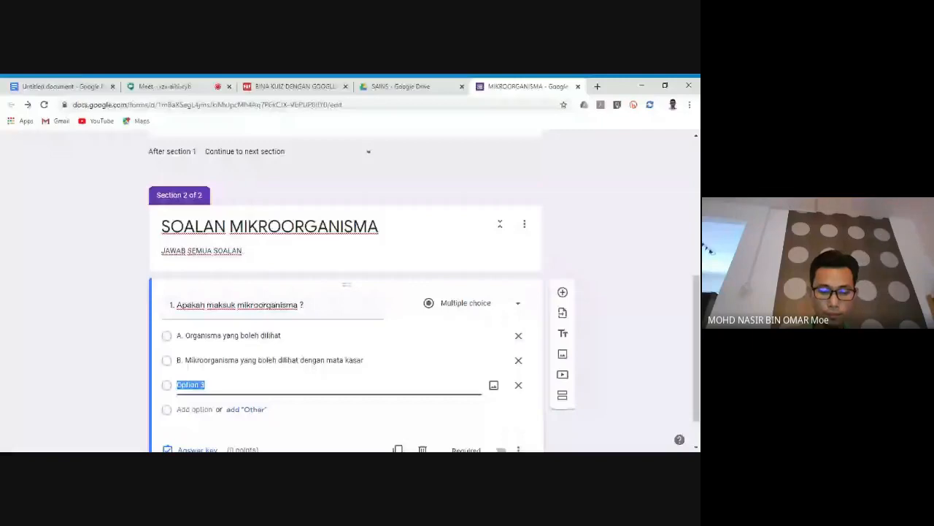
pyautogui.write('C.')
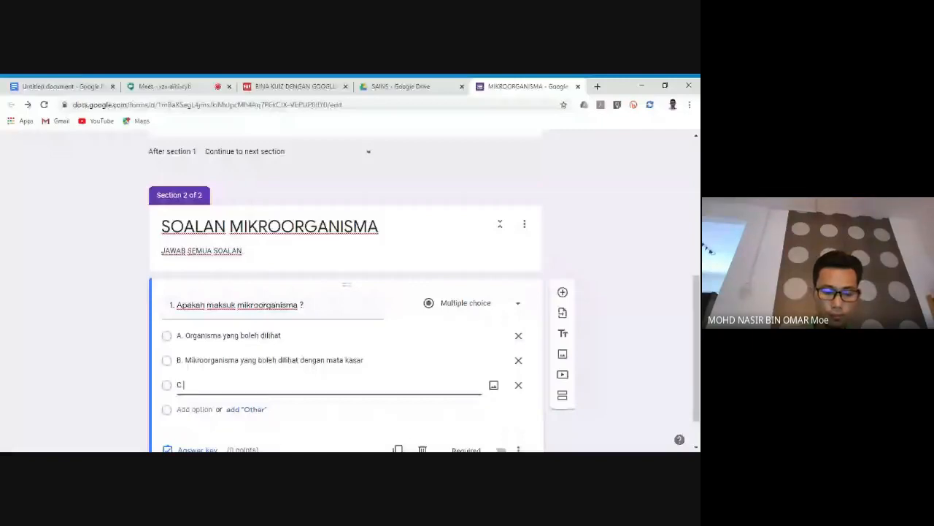
pyautogui.write(' Mikroo')
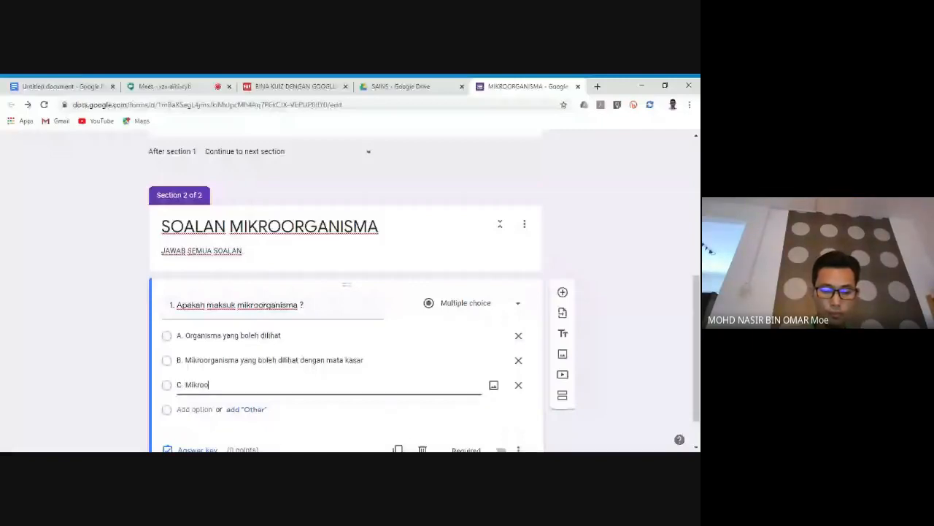
pyautogui.write('rg')
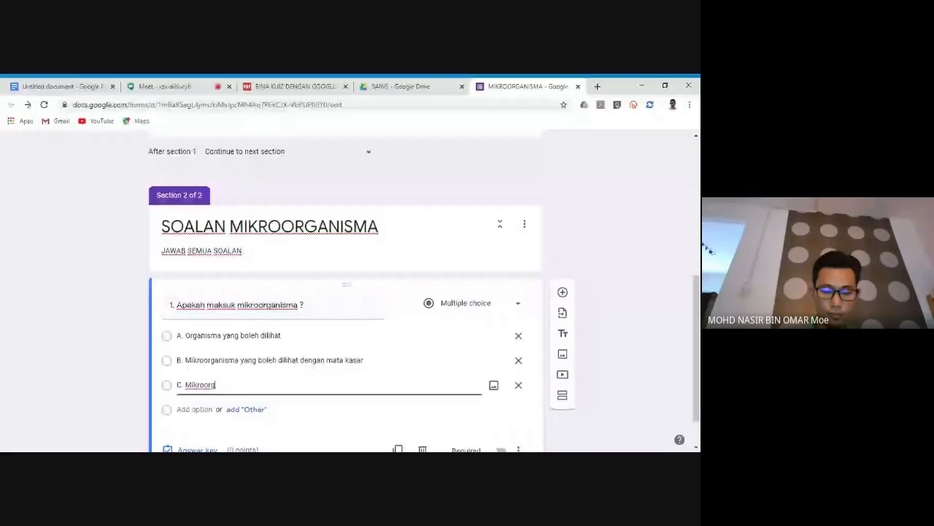
pyautogui.write('anisma yang ')
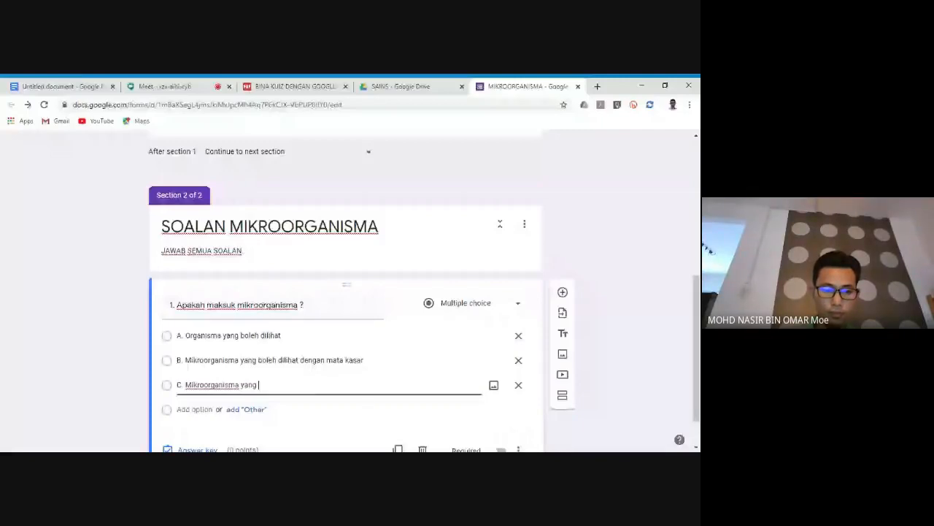
pyautogui.write('b')
pyautogui.press('BackSpace')
pyautogui.press('BackSpace')
pyautogui.press('BackSpace')
pyautogui.press('BackSpace')
pyautogui.press('BackSpace')
pyautogui.press('BackSpace')
pyautogui.press('BackSpace')
pyautogui.press('BackSpace')
pyautogui.press('BackSpace')
pyautogui.press('BackSpace')
pyautogui.press('BackSpace')
pyautogui.press('BackSpace')
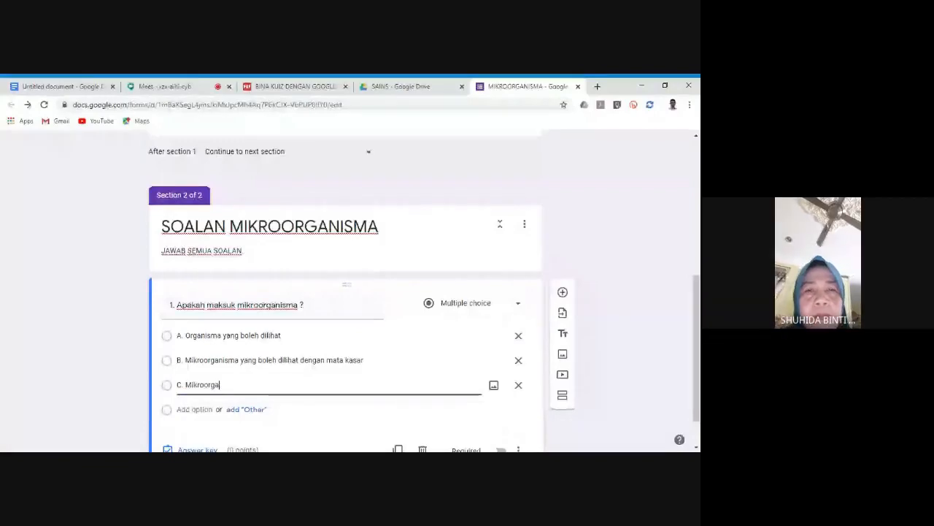
pyautogui.press('BackSpace')
pyautogui.press('BackSpace')
pyautogui.press('BackSpace')
pyautogui.press('BackSpace')
pyautogui.press('BackSpace')
pyautogui.press('BackSpace')
pyautogui.press('BackSpace')
pyautogui.press('BackSpace')
pyautogui.press('BackSpace')
# Step: Complete option C as "Hidupan seni yang tidak dapat di lihat dengan mata kasar" and add a fourth option "D. Haiwan"
pyautogui.write('Hu')
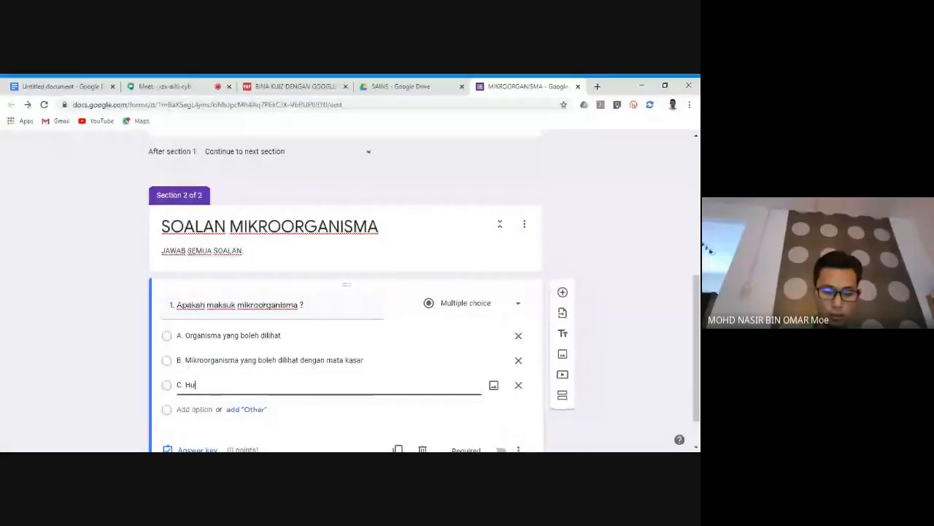
pyautogui.press('BackSpace')
pyautogui.write('idupan seni ')
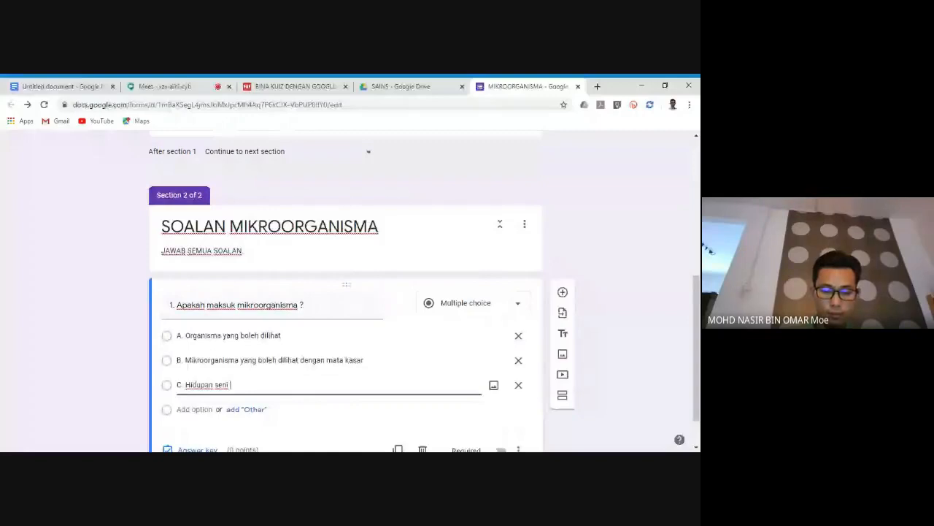
pyautogui.write('yang')
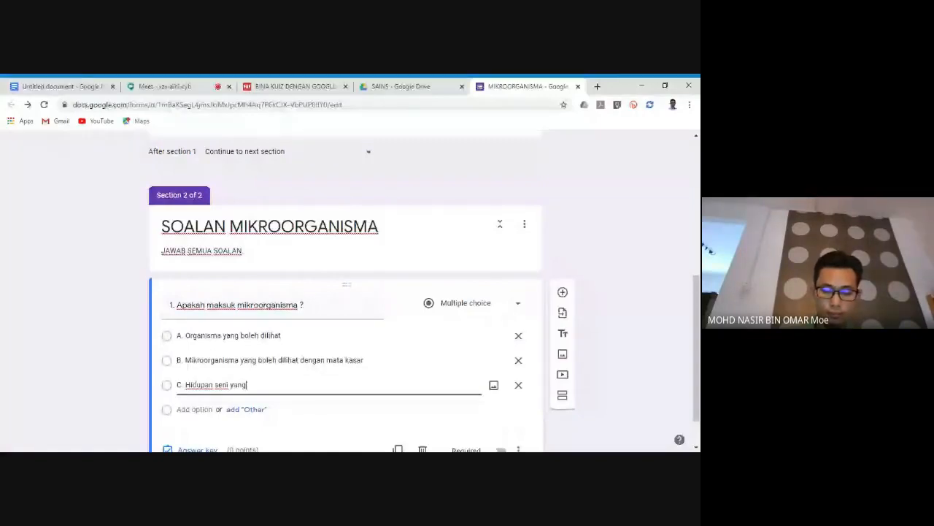
pyautogui.write(' tidak dap')
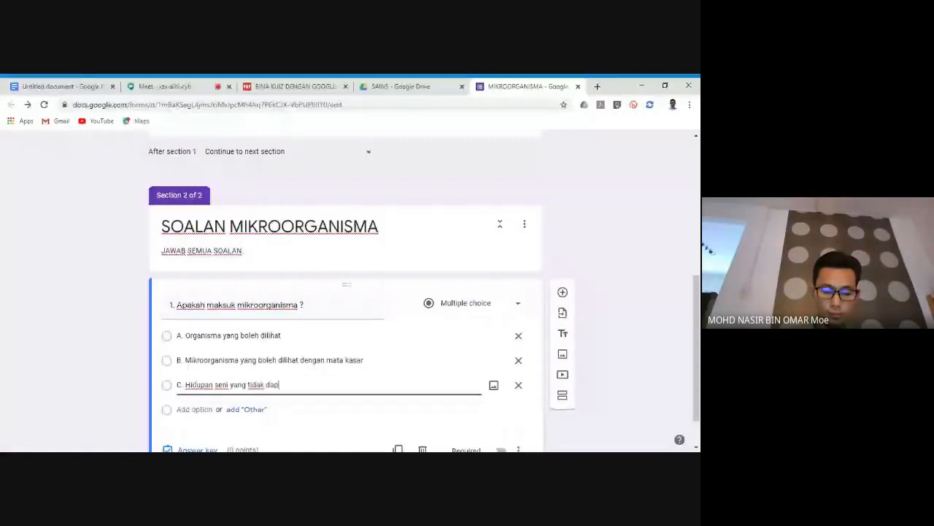
pyautogui.write('at di lihat dengan mata kasar')
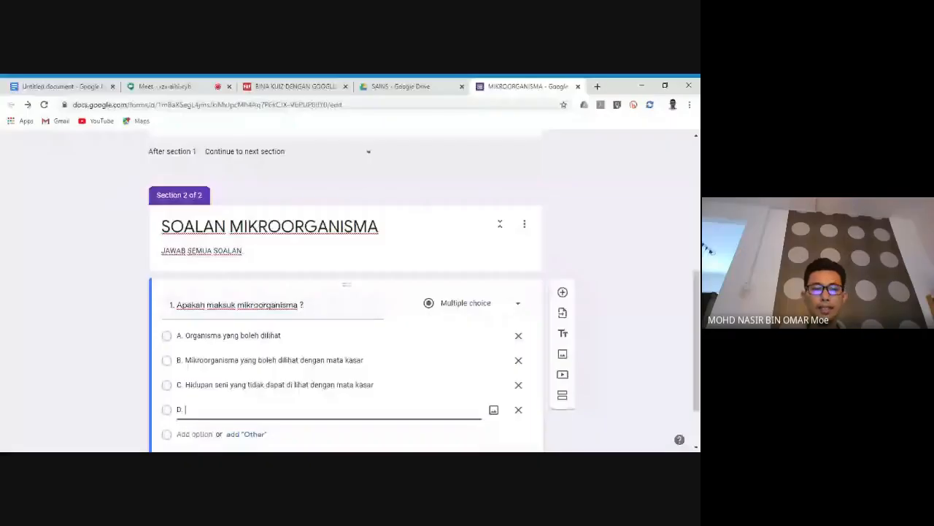
pyautogui.write('Haiwan')
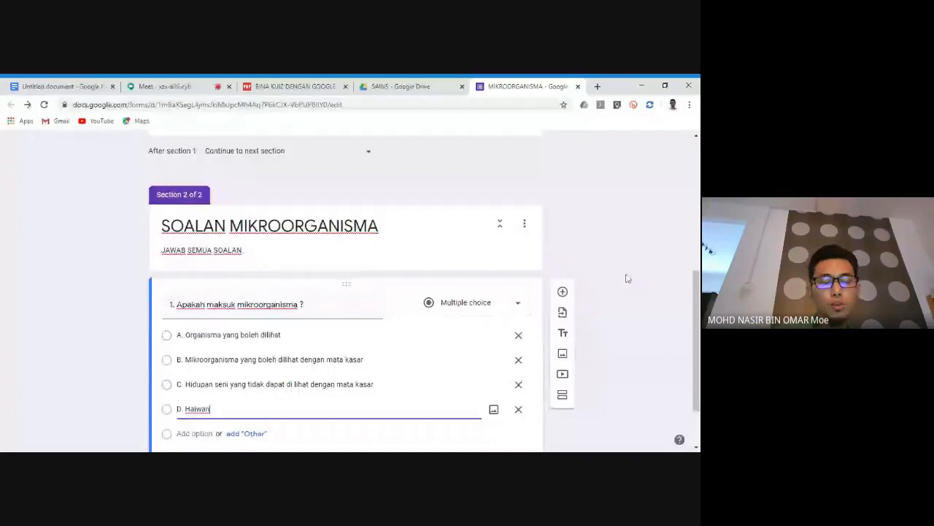
# Step: Mark option C, "Hidupan seni yang tidak dapat di lihat dengan mata kasar", as the correct answer in question 1's answer key
pyautogui.scroll(-2, 301, 272)
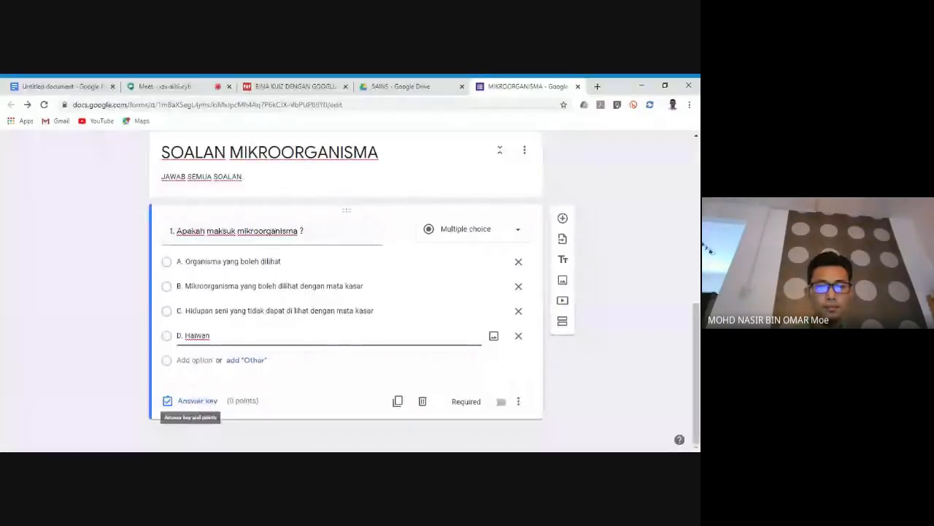
pyautogui.click(196, 403)
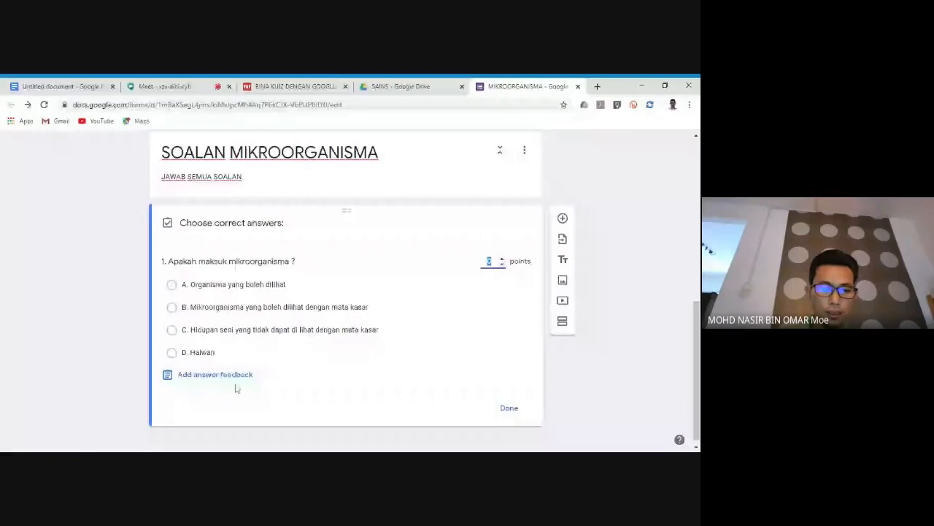
pyautogui.click(173, 337)
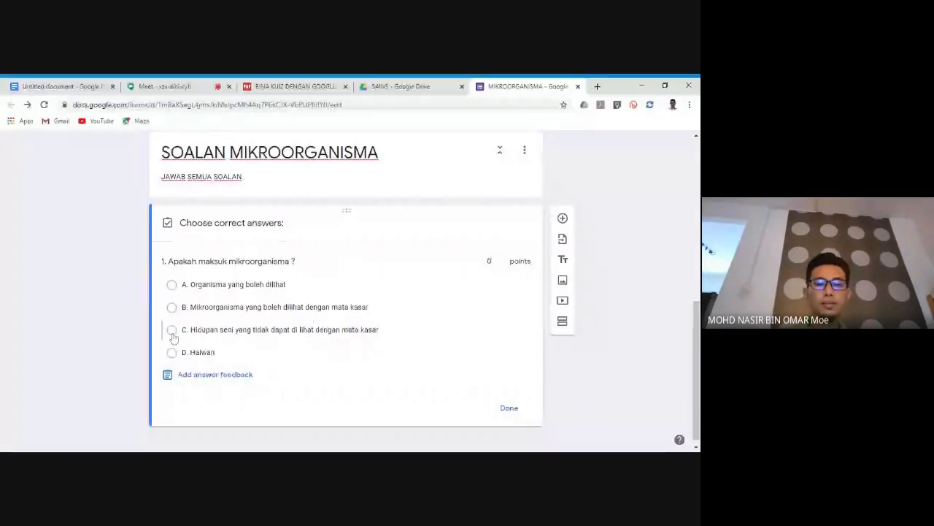
pyautogui.click(173, 337)
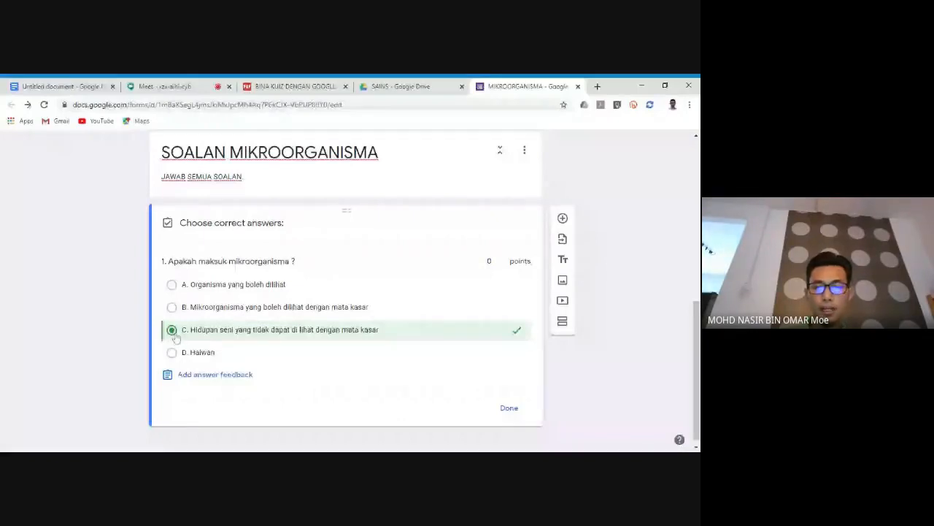
# Step: Assign 2 points to question 1 and finish editing its answer key
pyautogui.click(502, 259)
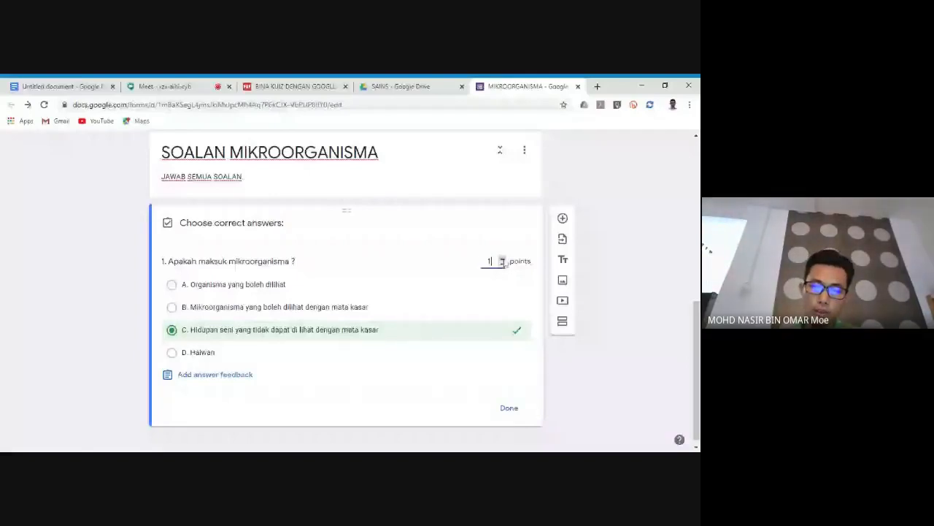
pyautogui.click(502, 259)
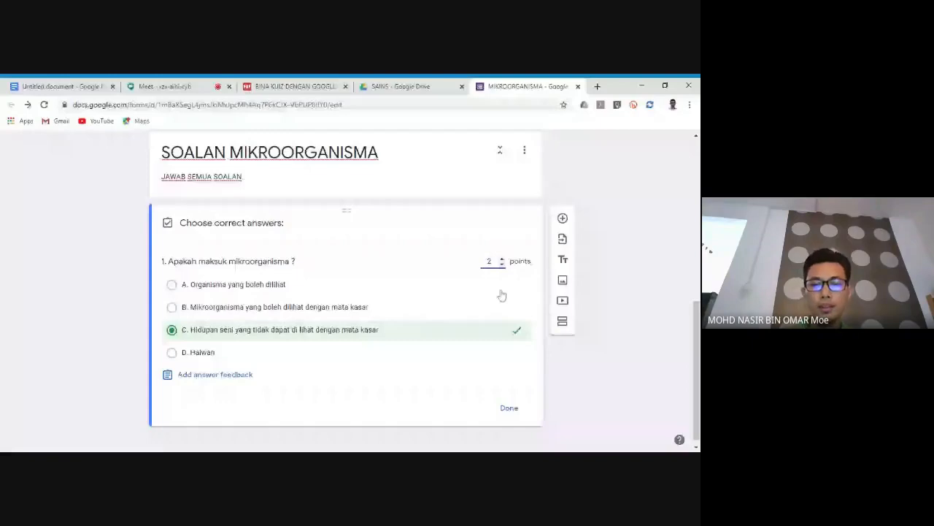
pyautogui.click(504, 265)
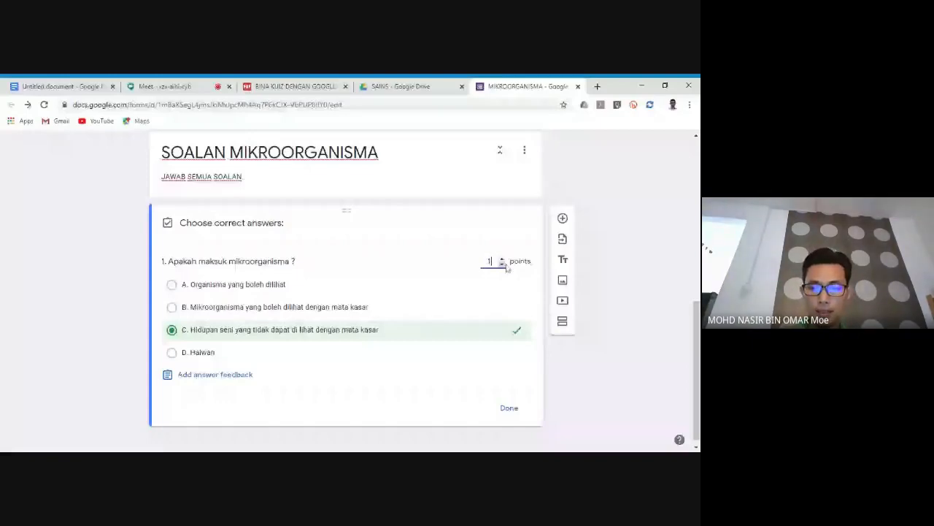
pyautogui.click(503, 260)
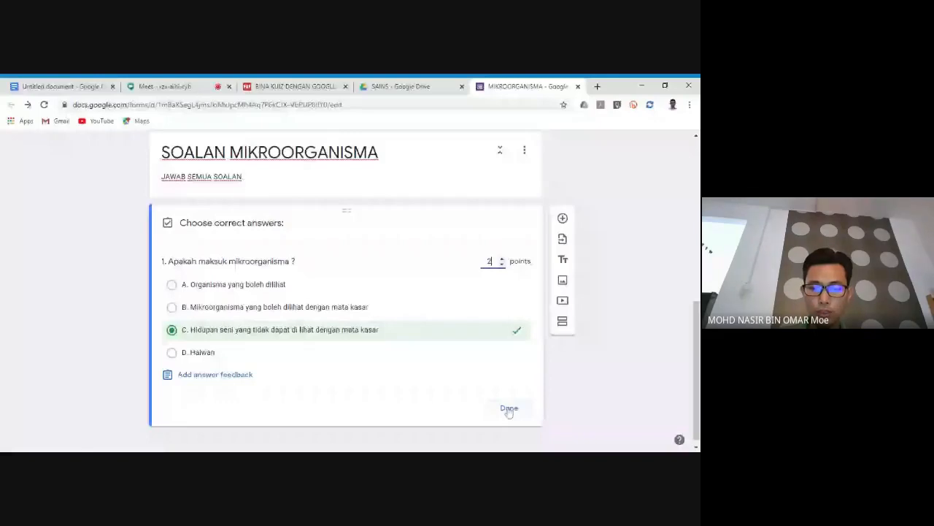
pyautogui.click(508, 409)
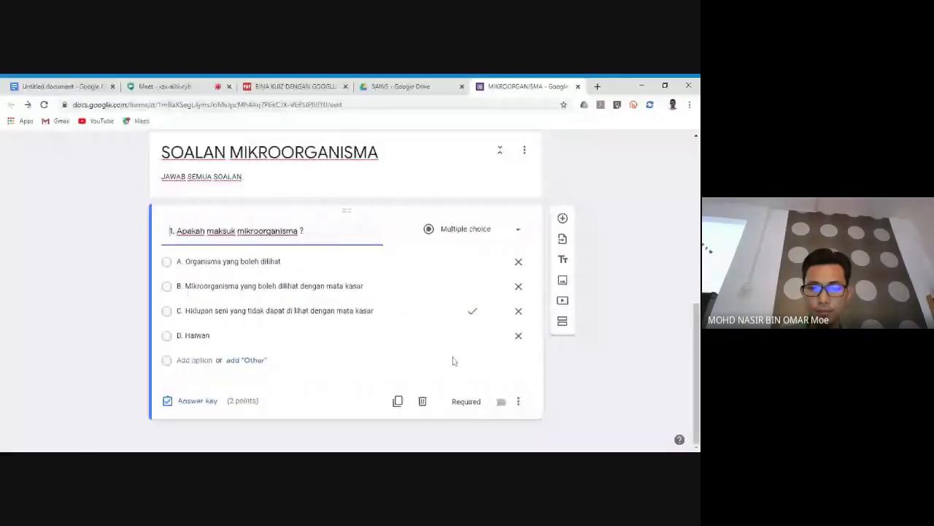
# Step: Make question 1 required and add a multiple-choice question below it titled "2. Namakan mikroorganisma ini ?"
pyautogui.click(502, 403)
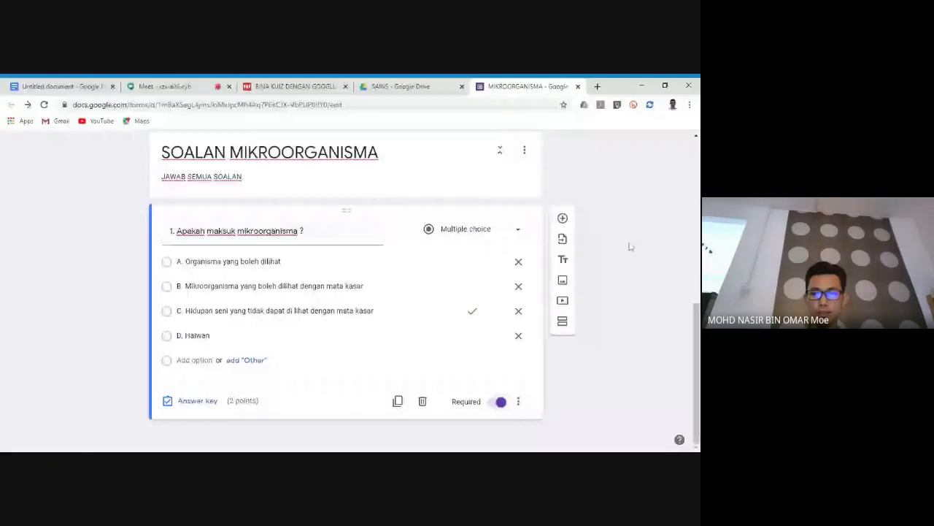
pyautogui.click(563, 219)
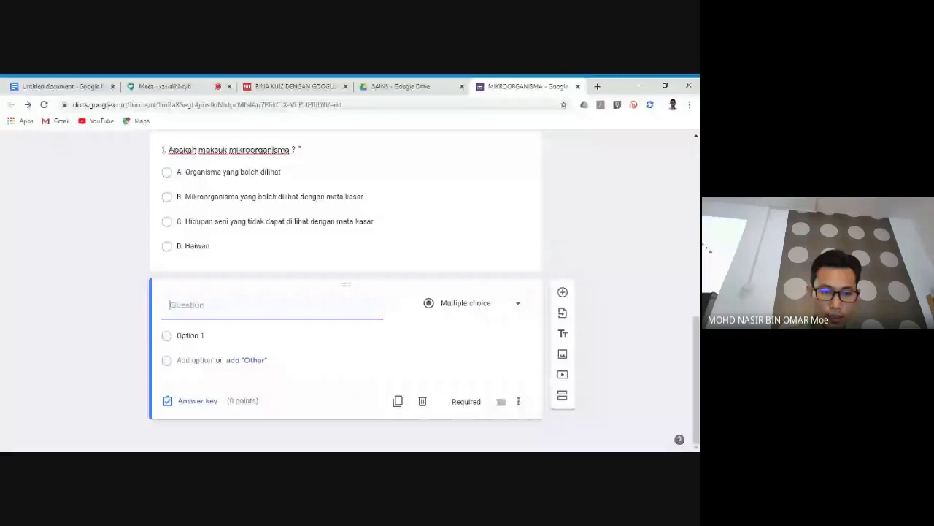
pyautogui.write('NAM')
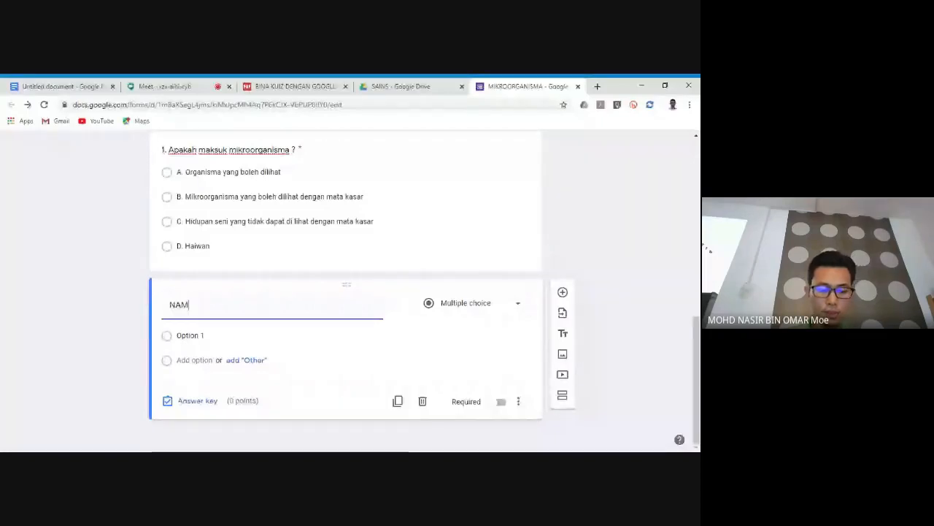
pyautogui.press('BackSpace')
pyautogui.press('BackSpace')
pyautogui.press('BackSpace')
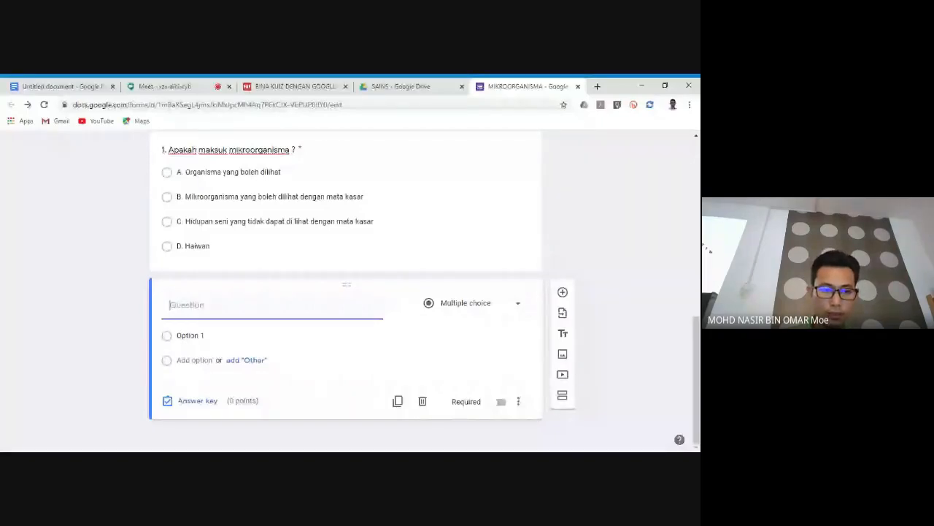
pyautogui.write('2. N')
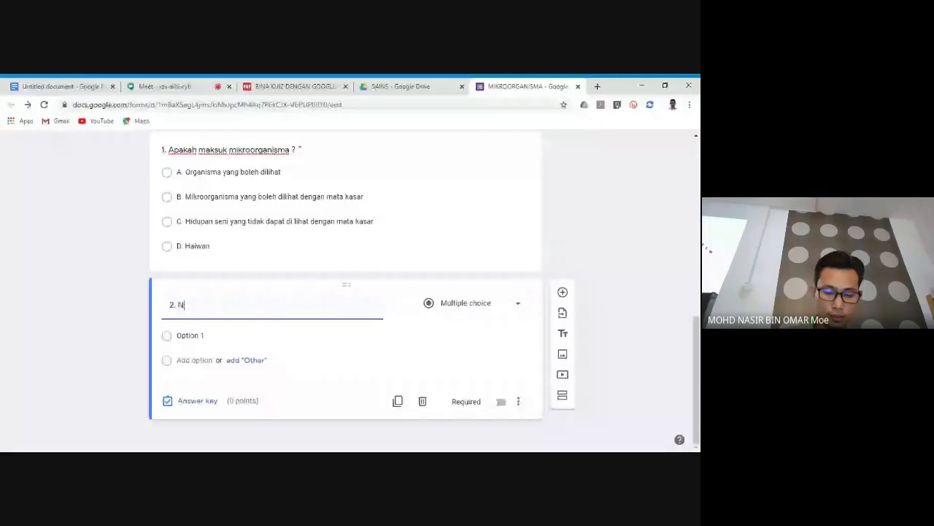
pyautogui.write('amakan')
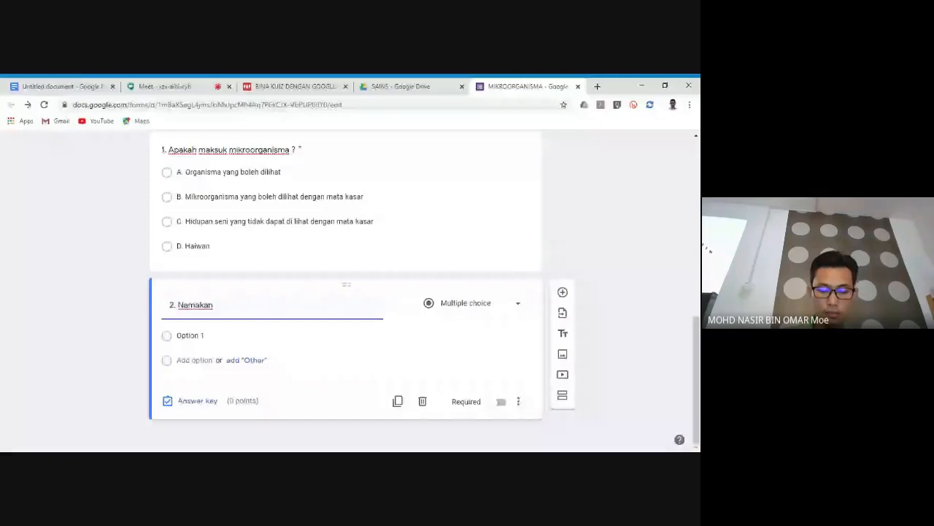
pyautogui.write(' M')
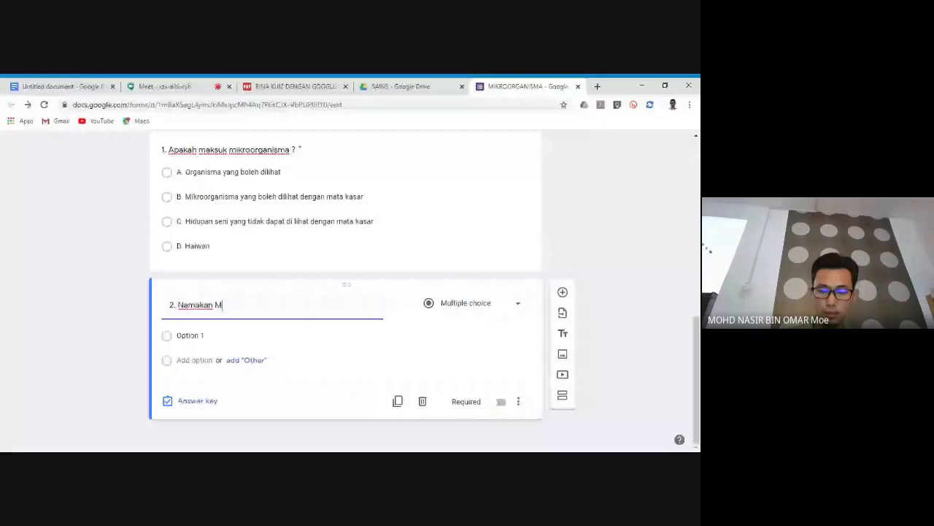
pyautogui.write('ikroorganisma ')
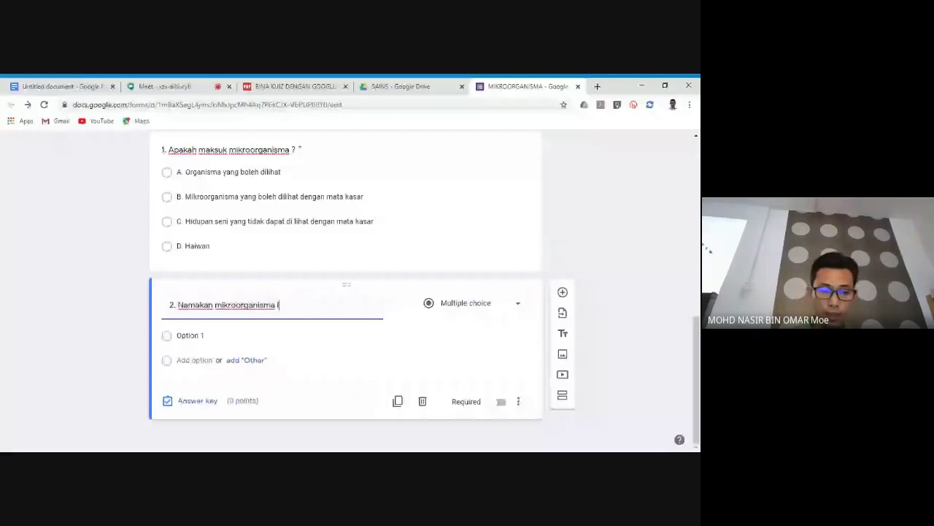
pyautogui.write('ini ?')
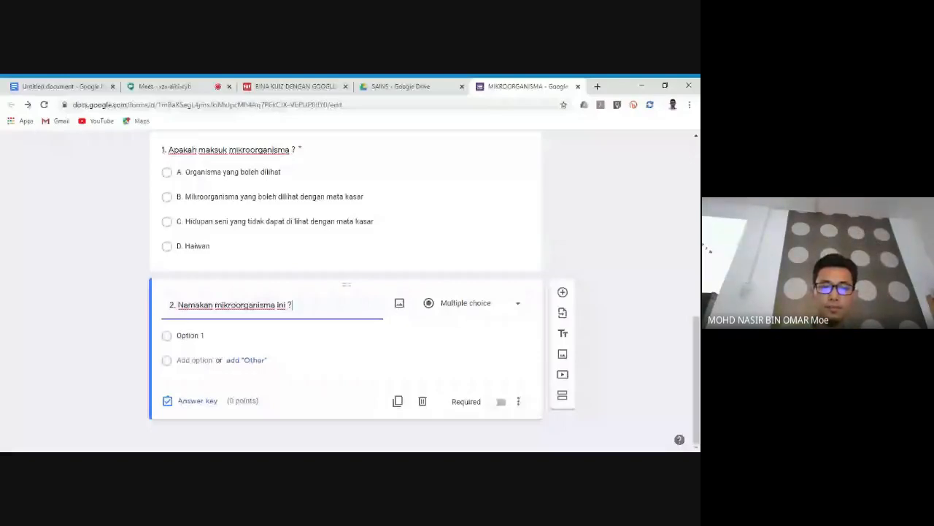
# Step: Upload the picture of purple rod-shaped bacteria from the computer into question 2 and centre-align it
pyautogui.click(400, 305)
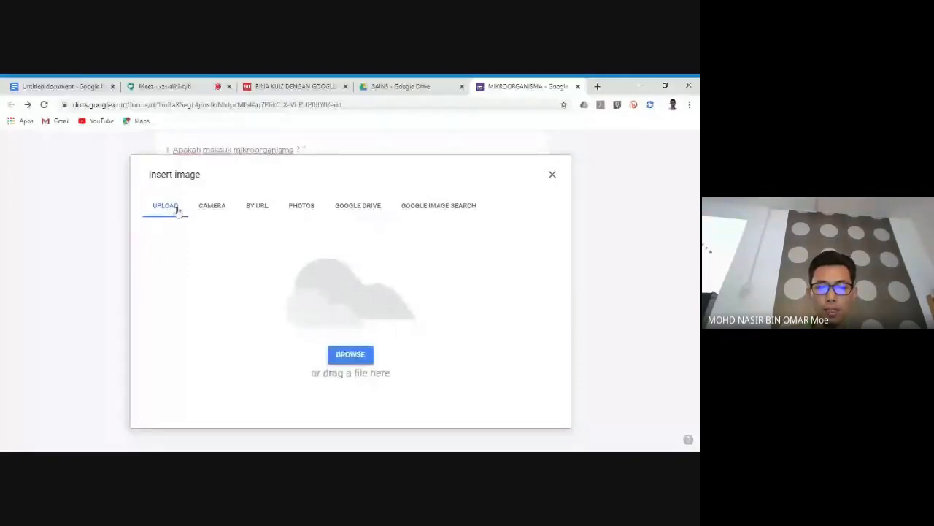
pyautogui.click(349, 357)
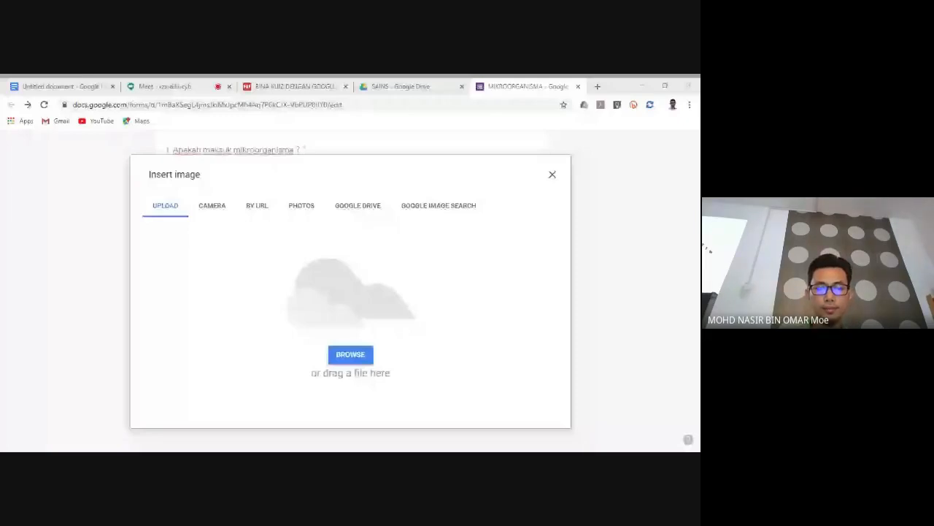
pyautogui.click(387, 313)
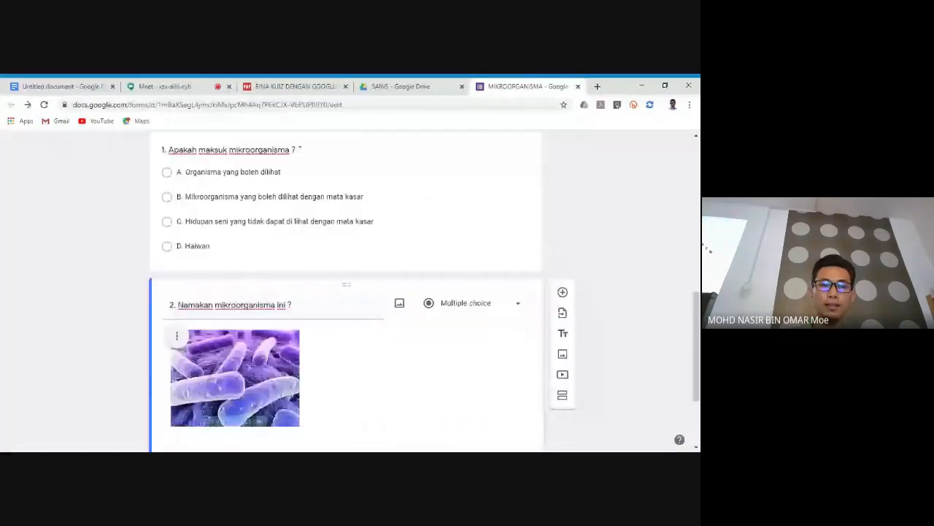
pyautogui.scroll(-2, 249, 295)
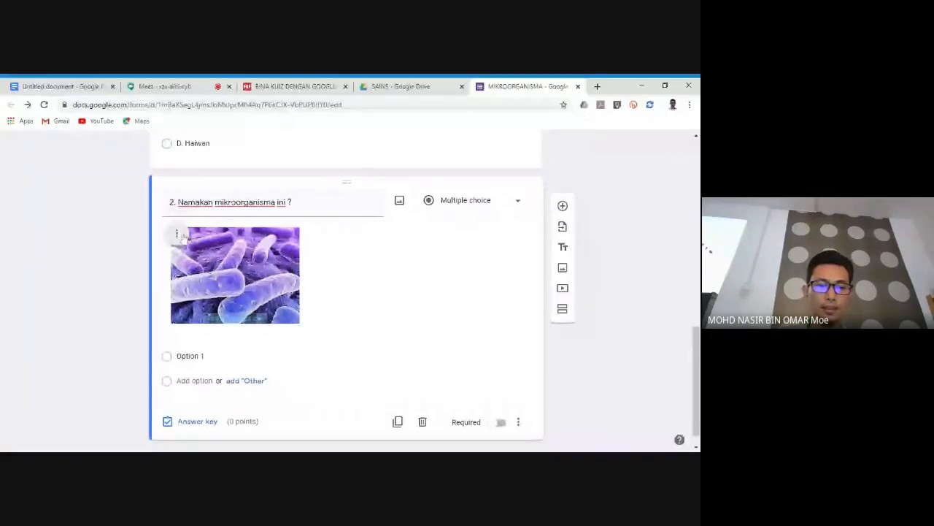
pyautogui.click(176, 234)
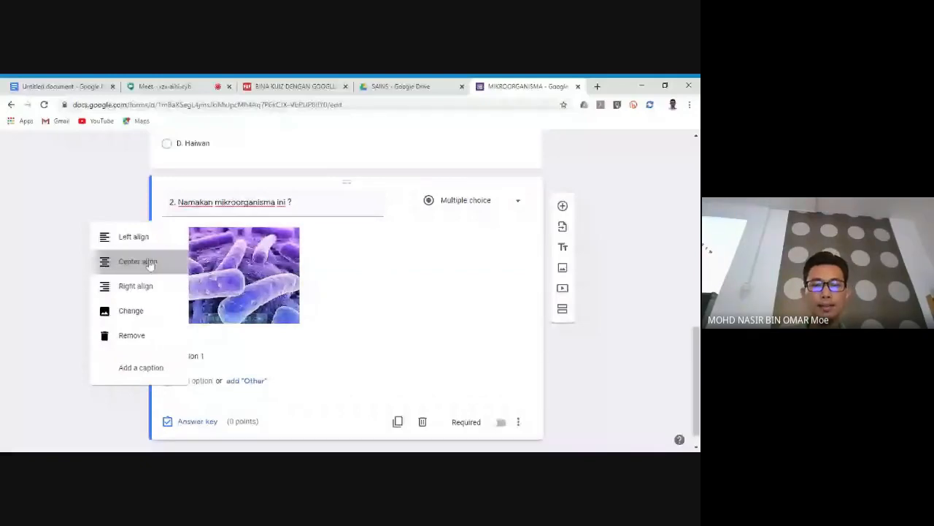
pyautogui.click(138, 261)
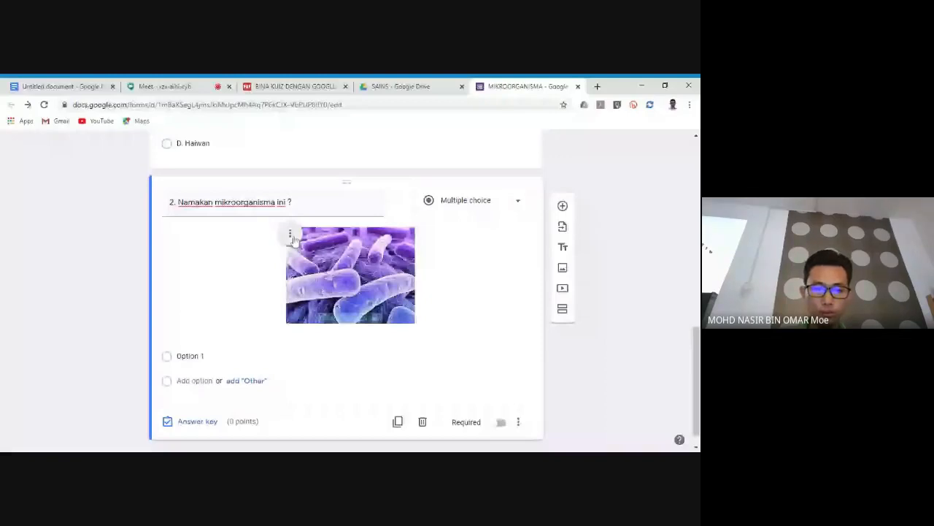
pyautogui.click(291, 235)
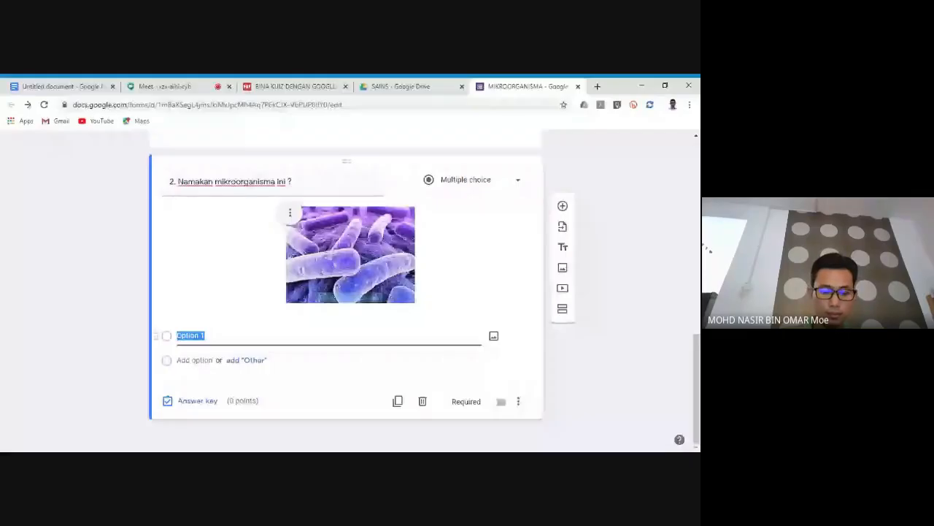
# Step: Enter question 2's four answer options as "A. Virus", "B. Bakteria", "C. Alga" and "D. Protozoa"
pyautogui.write('A. Virus')
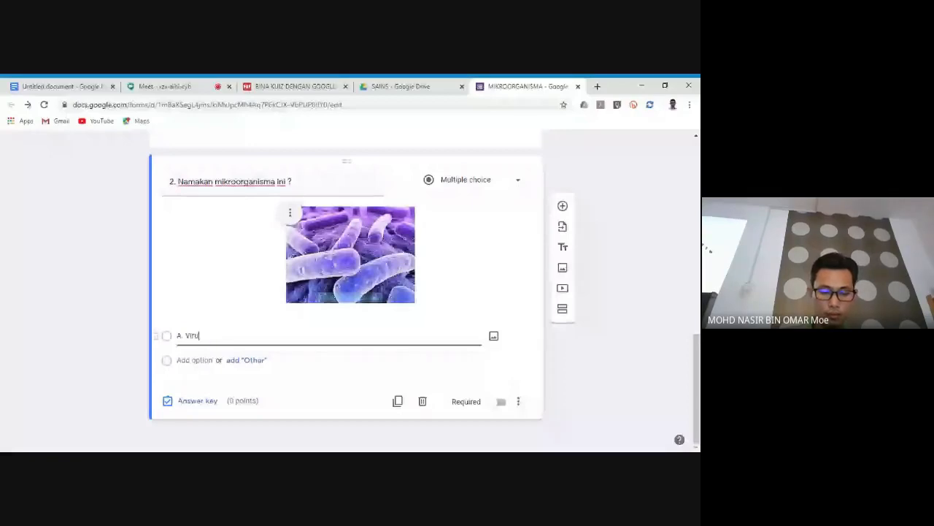
pyautogui.press('Return')
pyautogui.write('B. B')
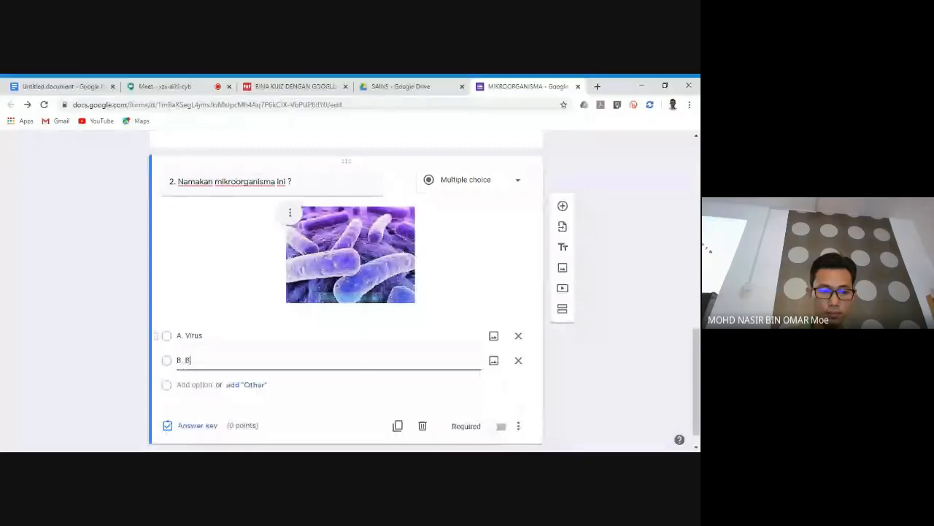
pyautogui.write('akteria')
pyautogui.press('Return')
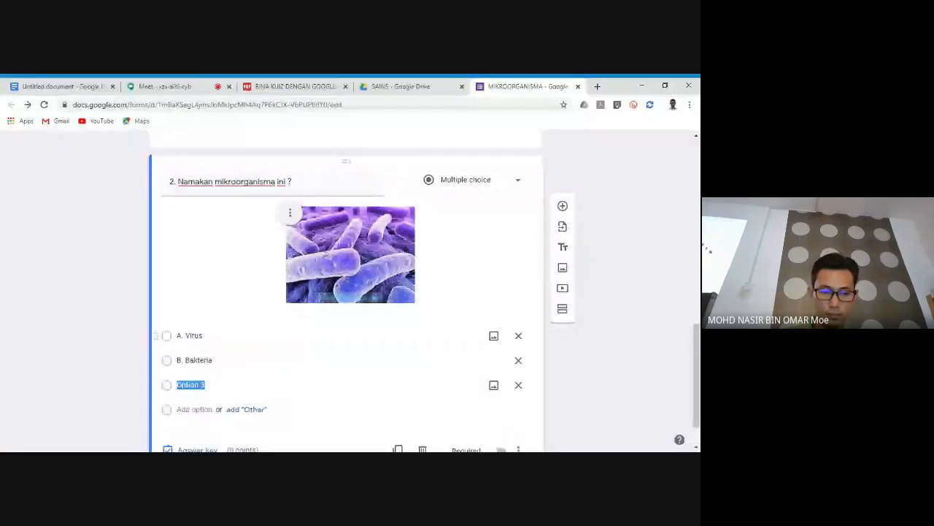
pyautogui.write('C. Alga')
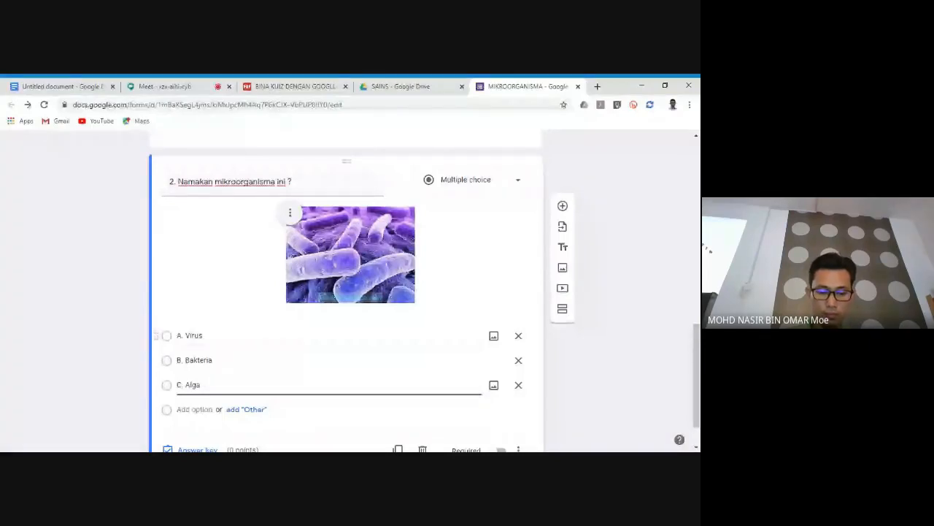
pyautogui.press('Return')
pyautogui.write('D. Pro')
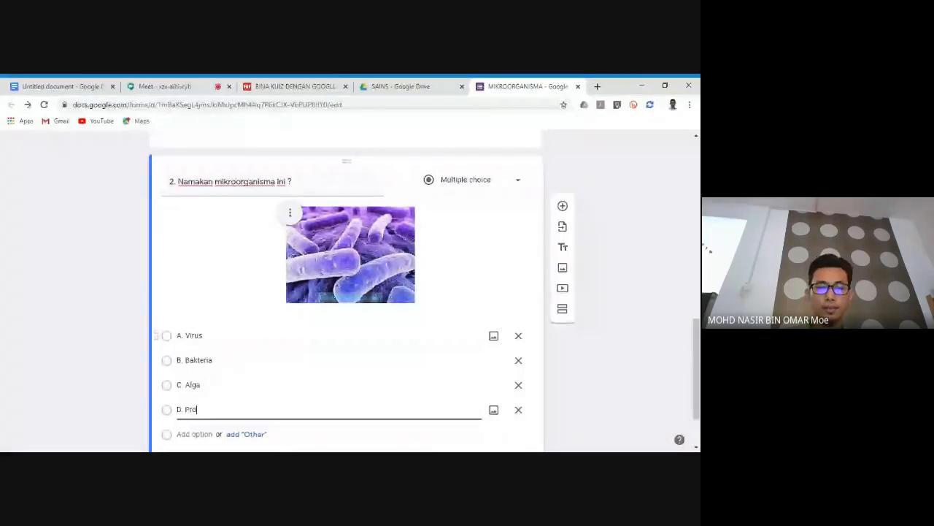
pyautogui.write('tozoa')
# Step: Mark "B. Bakteria" as the correct answer in question 2's answer key and assign 2 points to the question
pyautogui.scroll(-1, 505, 276)
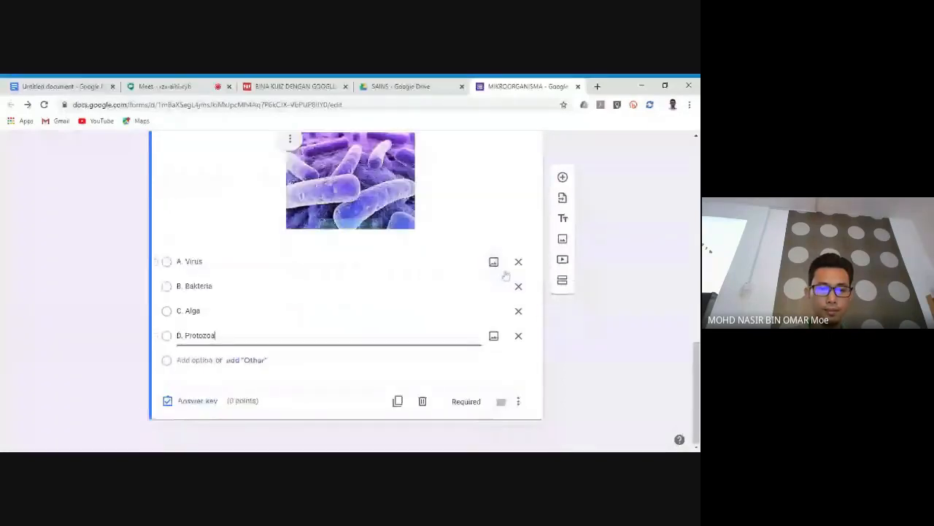
pyautogui.click(196, 400)
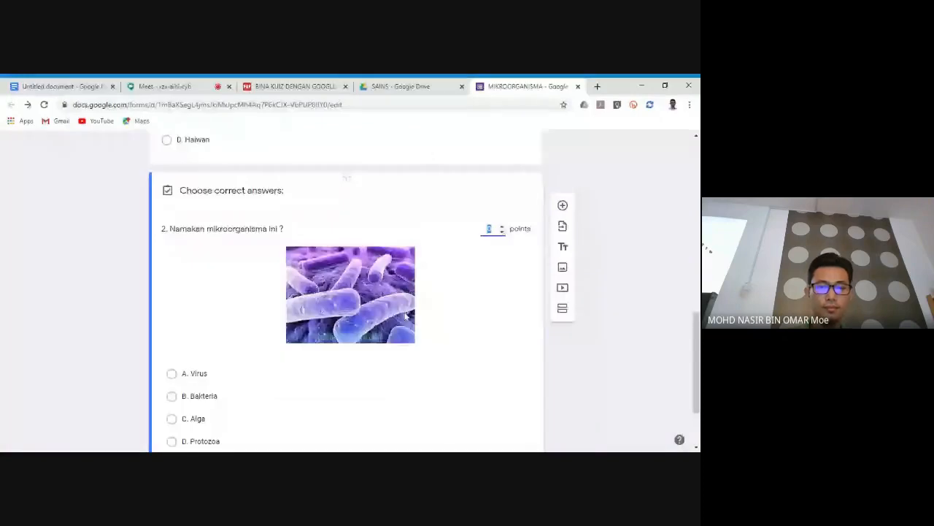
pyautogui.scroll(-2, 406, 316)
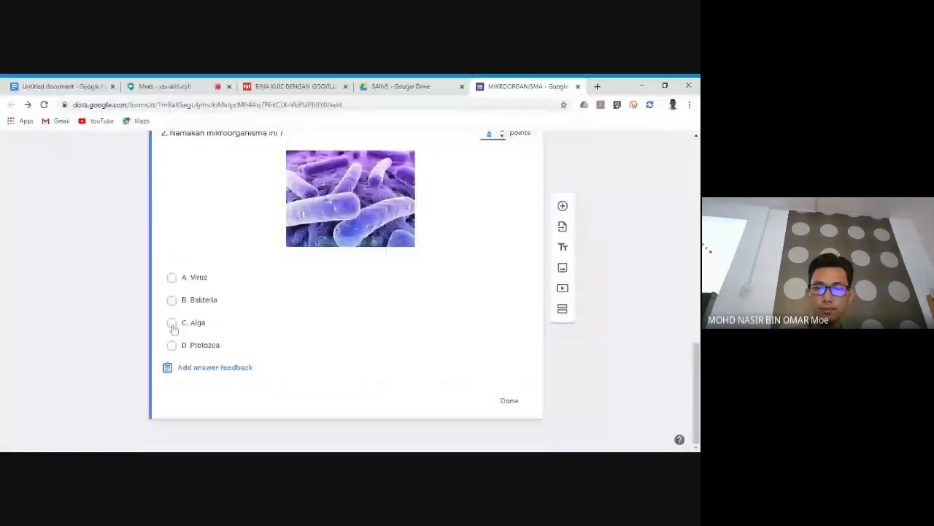
pyautogui.click(171, 299)
pyautogui.scroll(1, 488, 261)
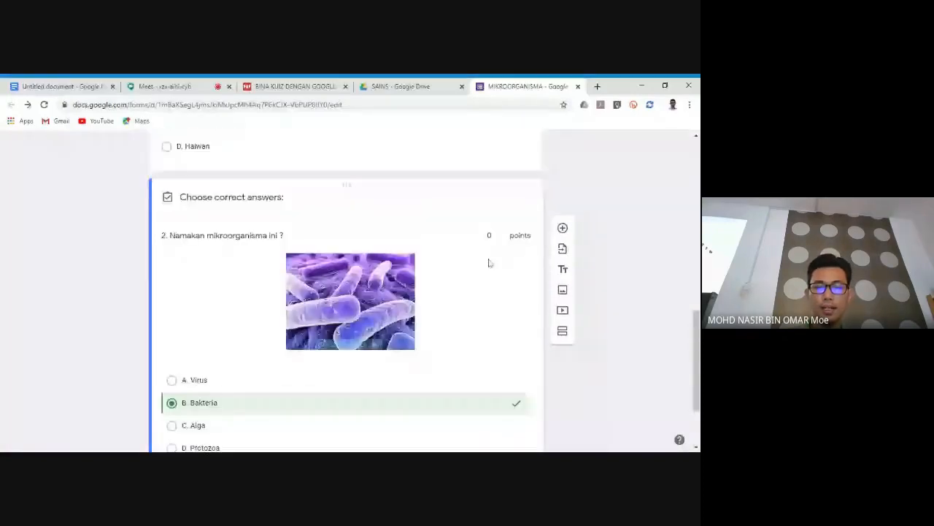
pyautogui.click(502, 233)
pyautogui.click(502, 233)
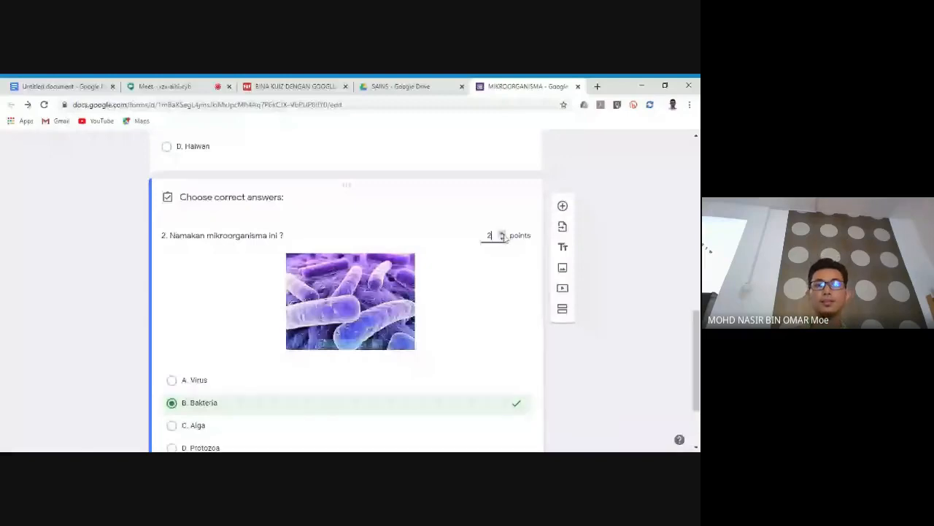
pyautogui.scroll(-2, 514, 394)
pyautogui.click(515, 411)
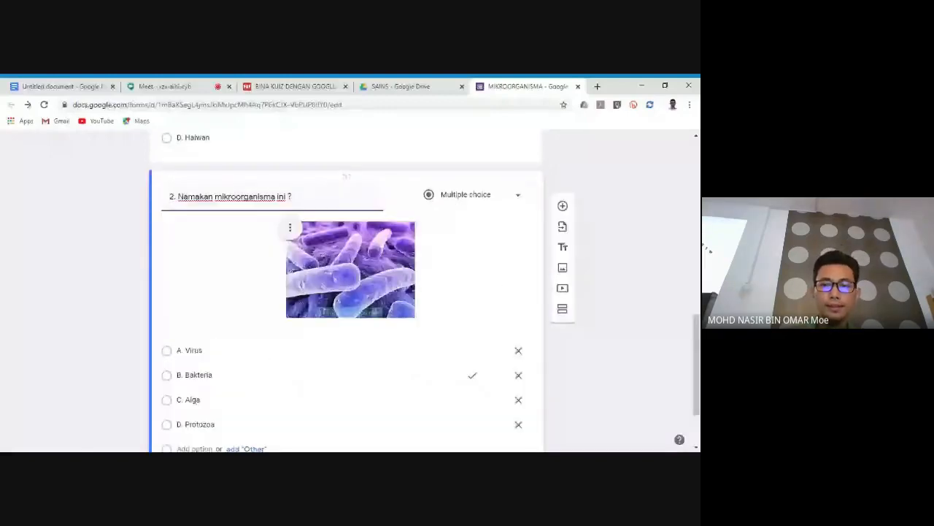
# Step: Add a multiple-choice question below question 2 titled "3. Yang manakah Protozoa ?"
pyautogui.scroll(-1, 640, 248)
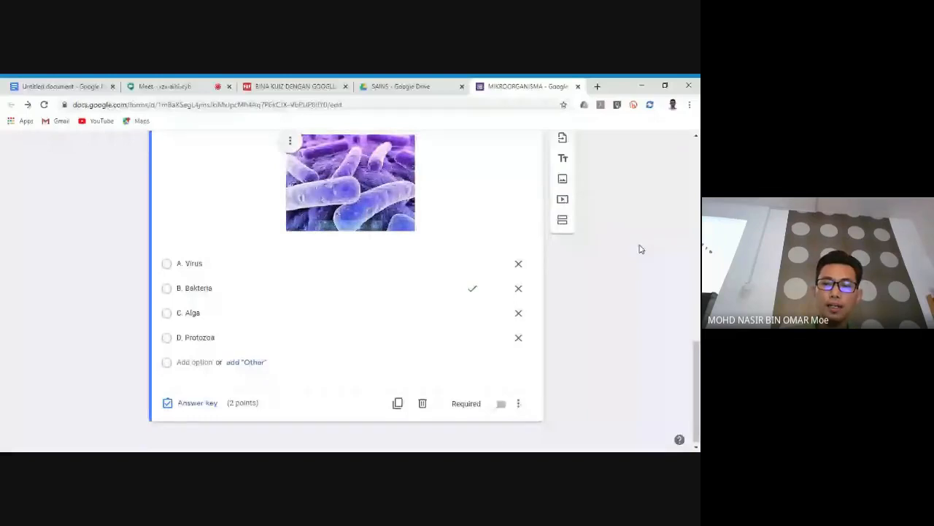
pyautogui.scroll(1, 640, 249)
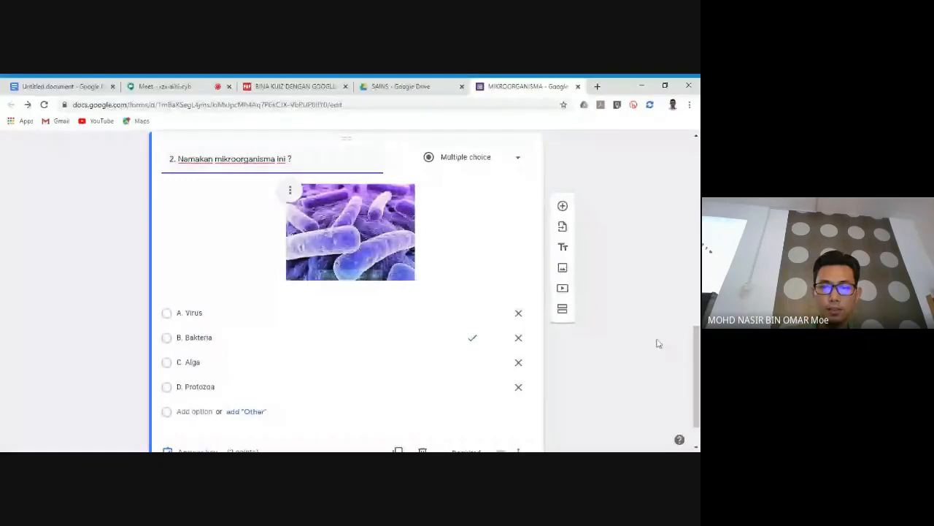
pyautogui.click(563, 207)
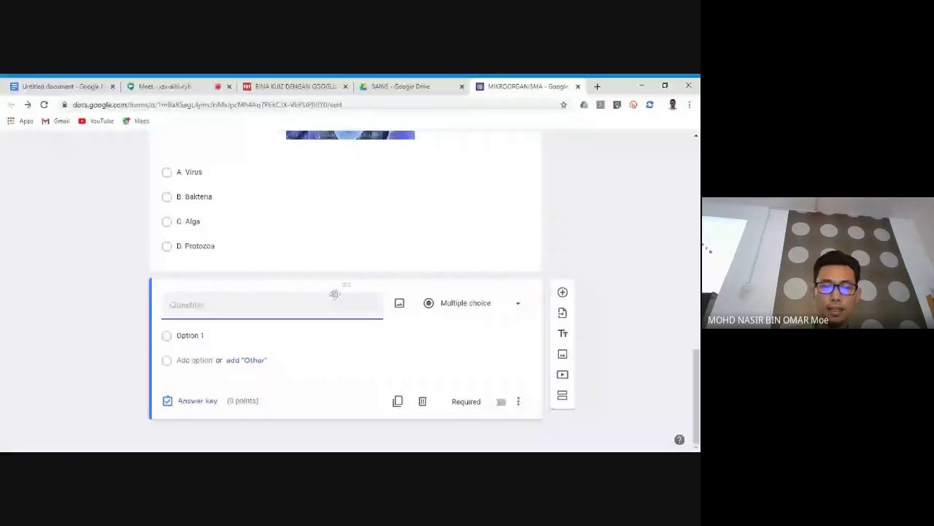
pyautogui.scroll(2, 619, 251)
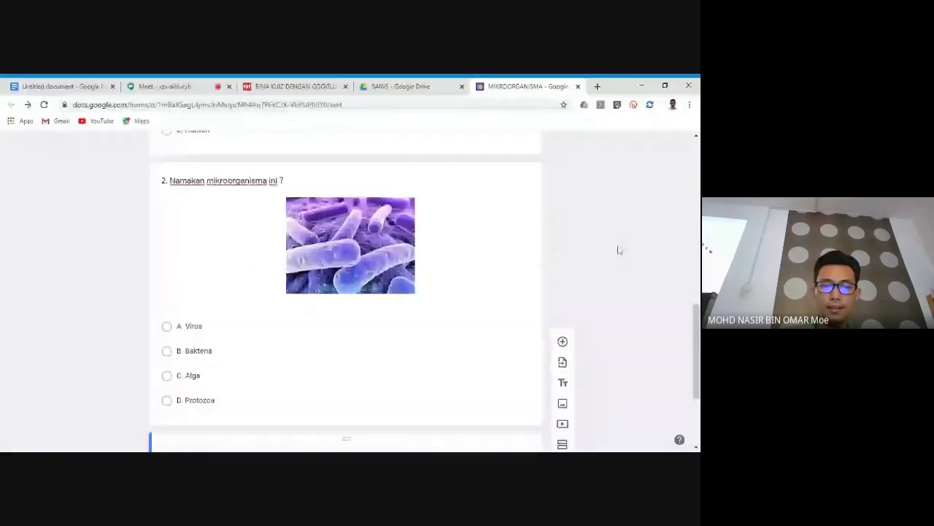
pyautogui.scroll(-2, 381, 348)
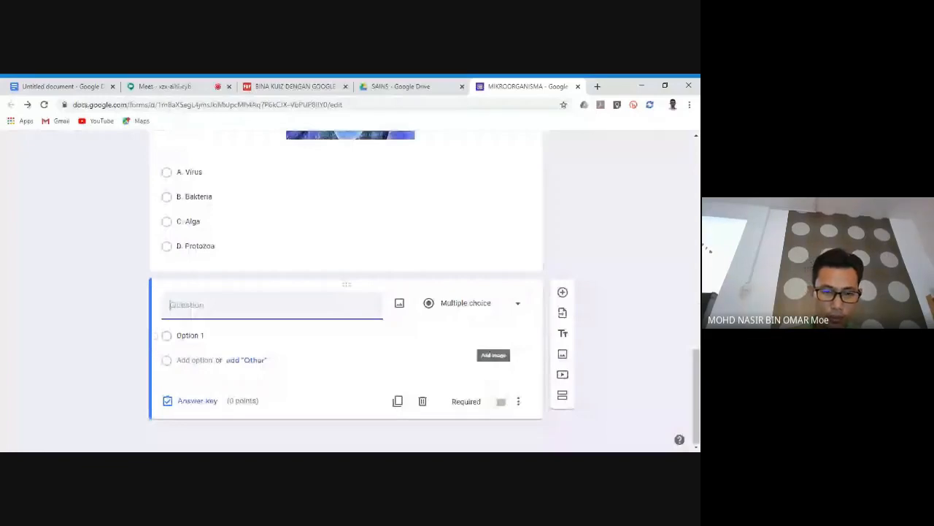
pyautogui.write('3')
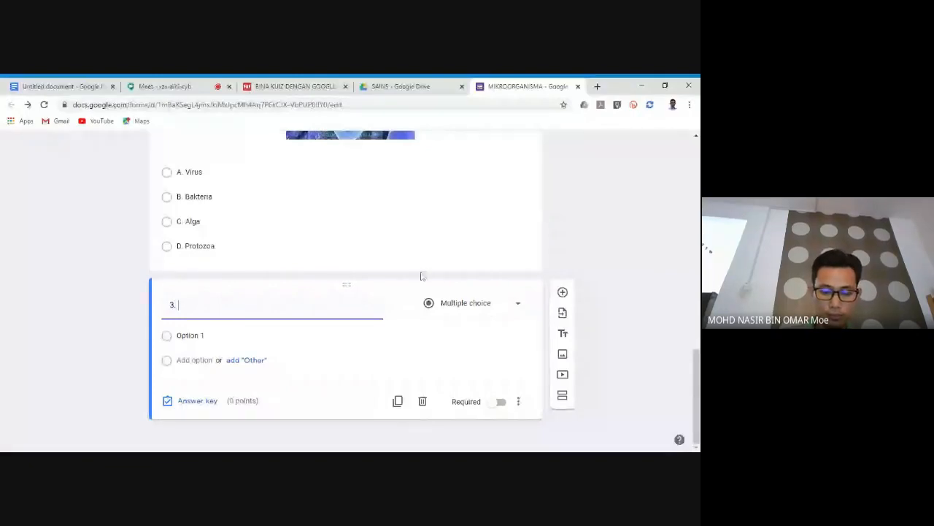
pyautogui.write('. Yang m')
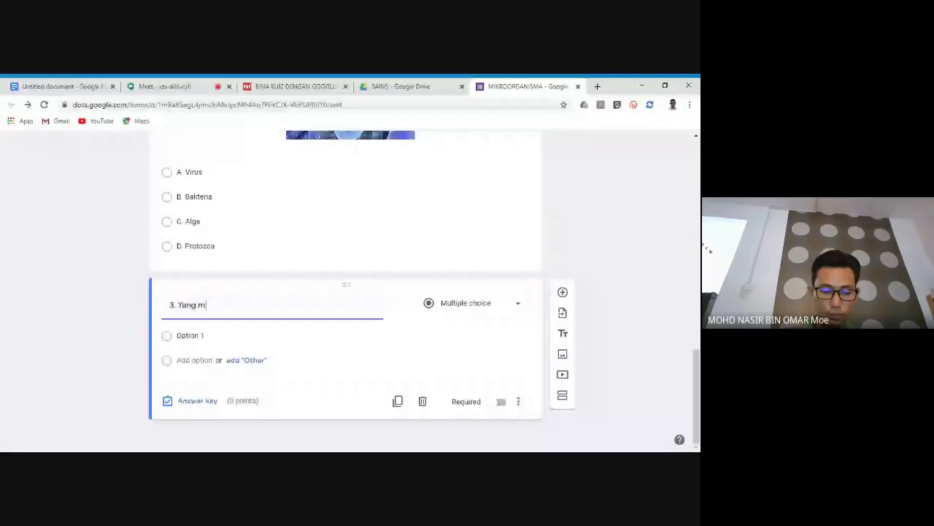
pyautogui.write('anakah Pro')
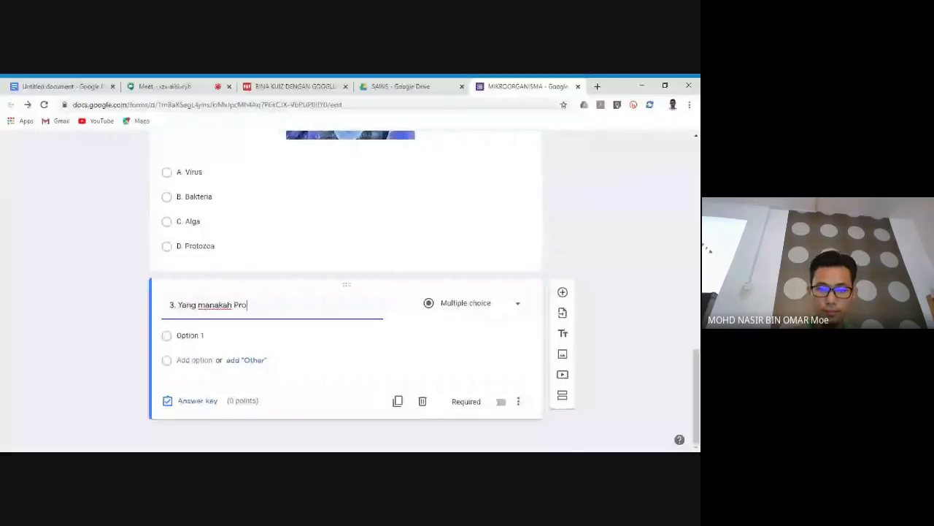
pyautogui.write('tozoa')
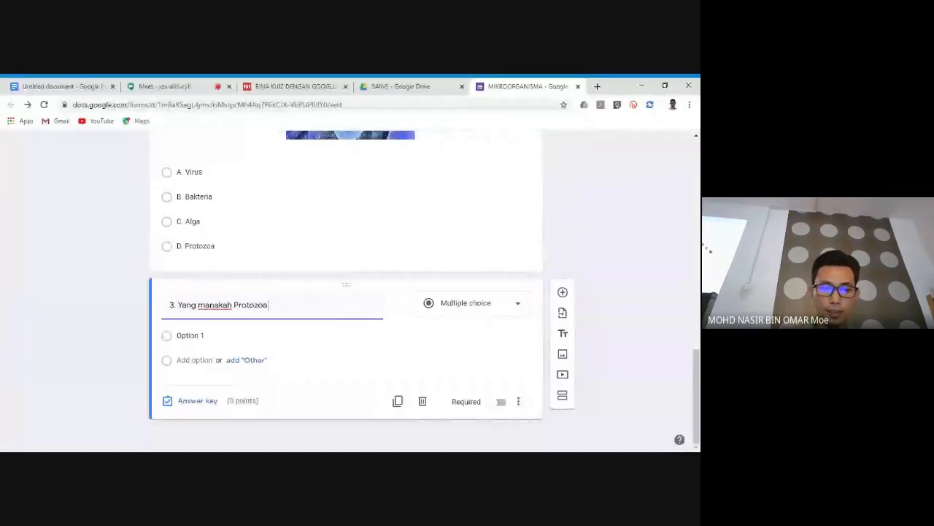
pyautogui.write(' ?')
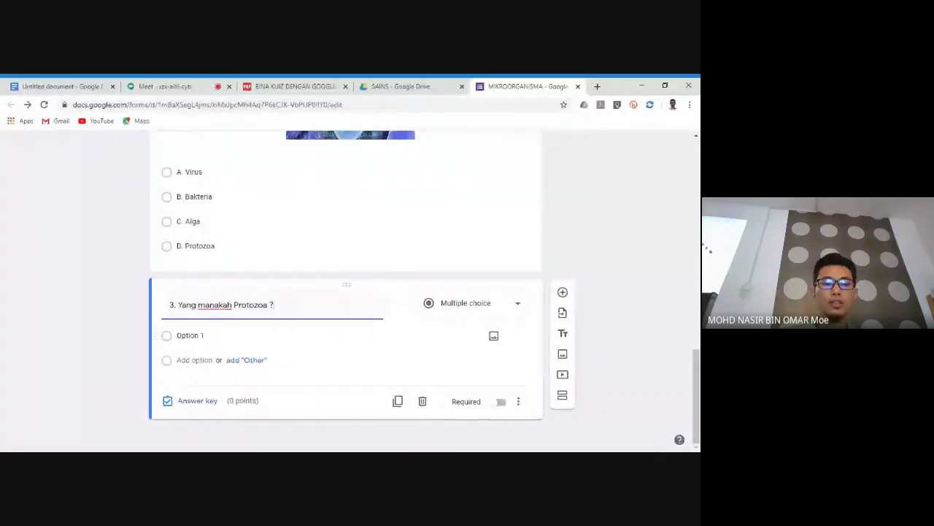
# Step: Try to clear the default text of question 3's first answer option
pyautogui.click(191, 336)
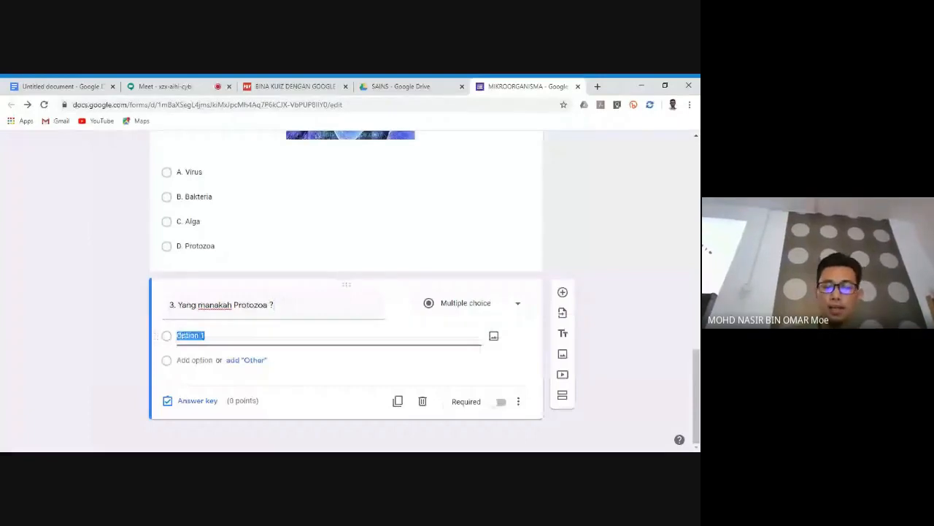
pyautogui.click(206, 336)
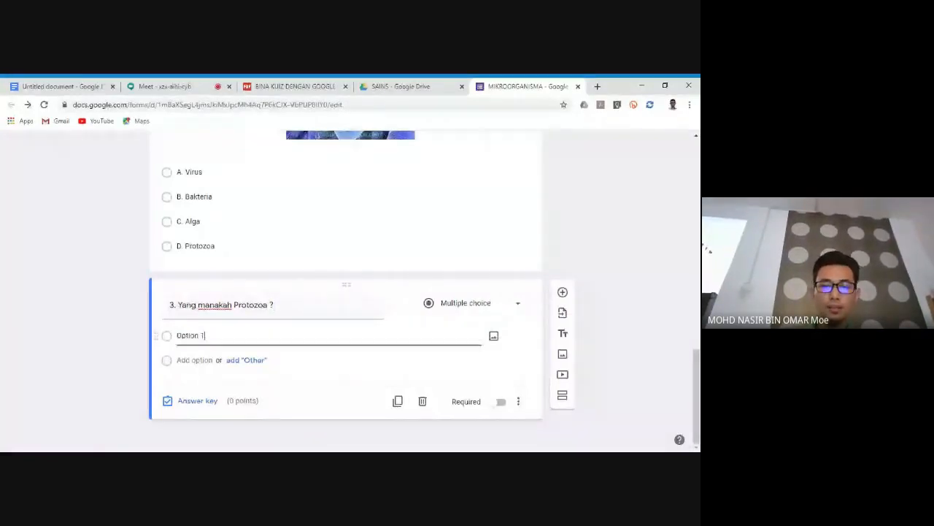
pyautogui.press('BackSpace')
pyautogui.press('BackSpace')
pyautogui.press('BackSpace')
pyautogui.press('BackSpace')
pyautogui.press('BackSpace')
pyautogui.press('BackSpace')
pyautogui.press('BackSpace')
pyautogui.press('BackSpace')
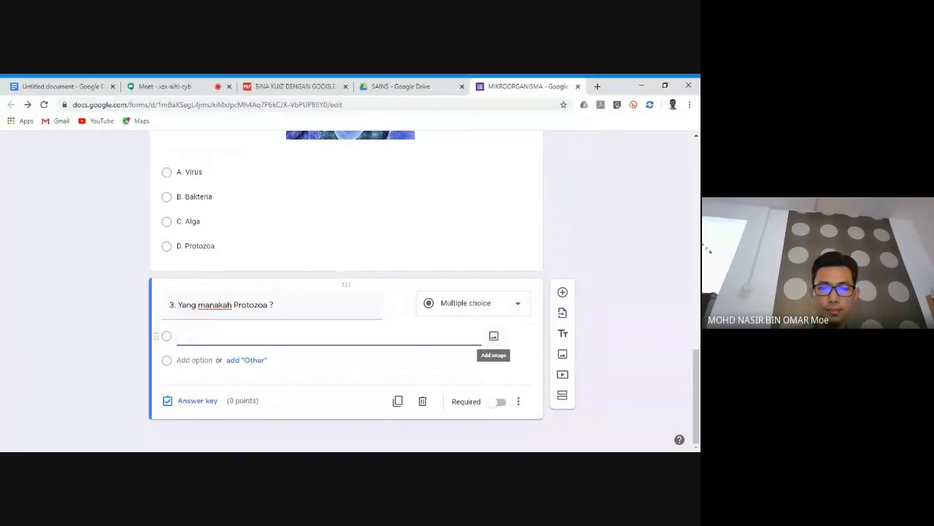
# Step: Search Google images for "Protozoa" and insert the picture of a green oval organism into question 3's first option
pyautogui.click(494, 337)
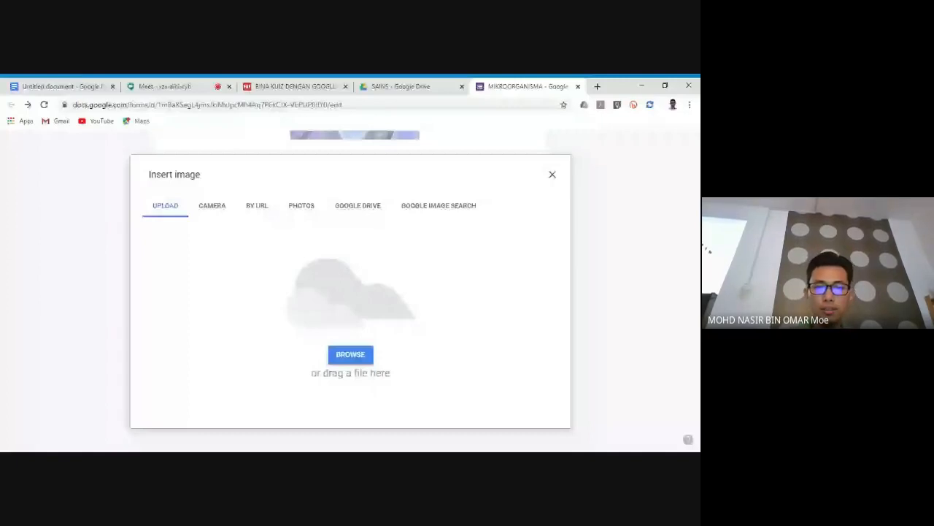
pyautogui.click(445, 208)
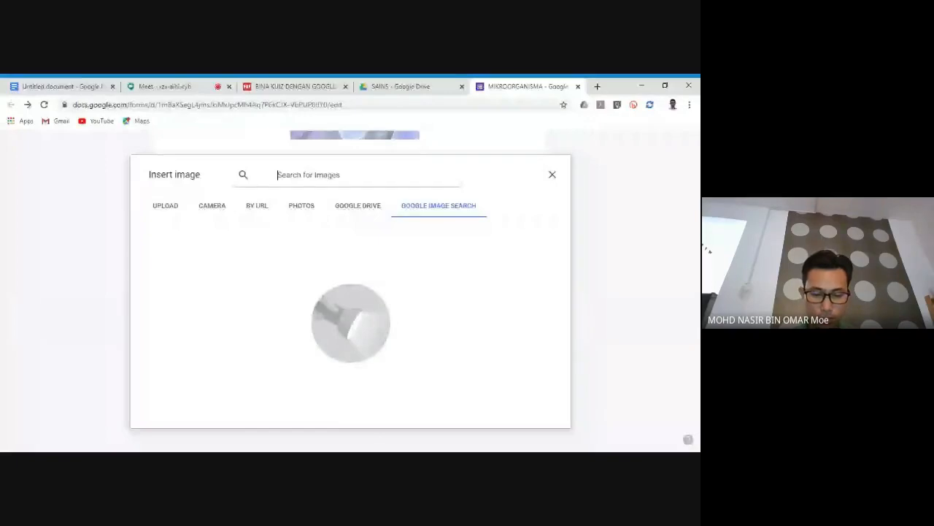
pyautogui.write('P')
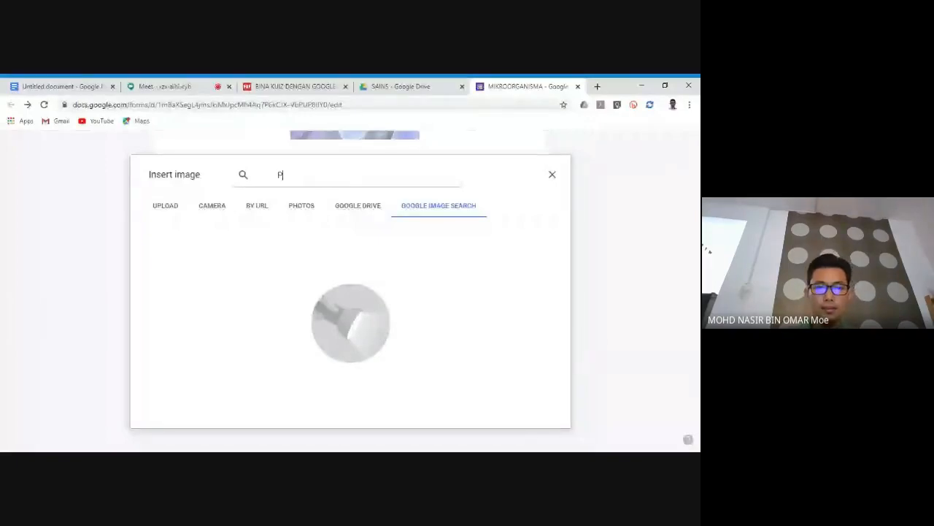
pyautogui.write('roto')
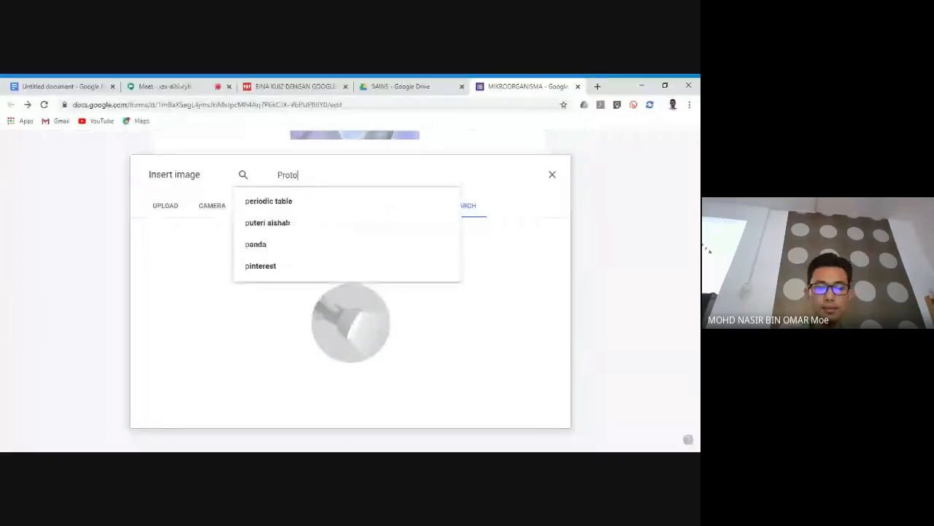
pyautogui.write('zoa')
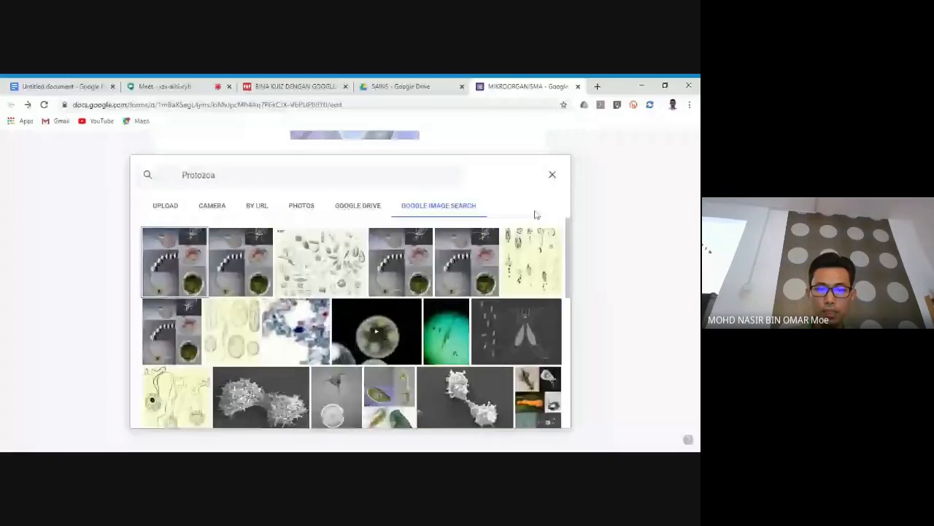
pyautogui.scroll(-2, 562, 256)
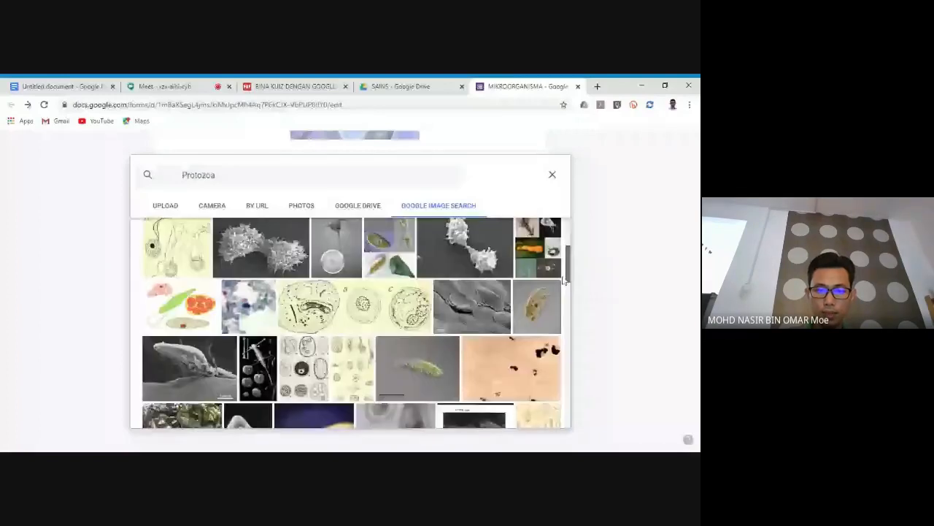
pyautogui.moveTo(563, 279); pyautogui.dragTo(564, 335)
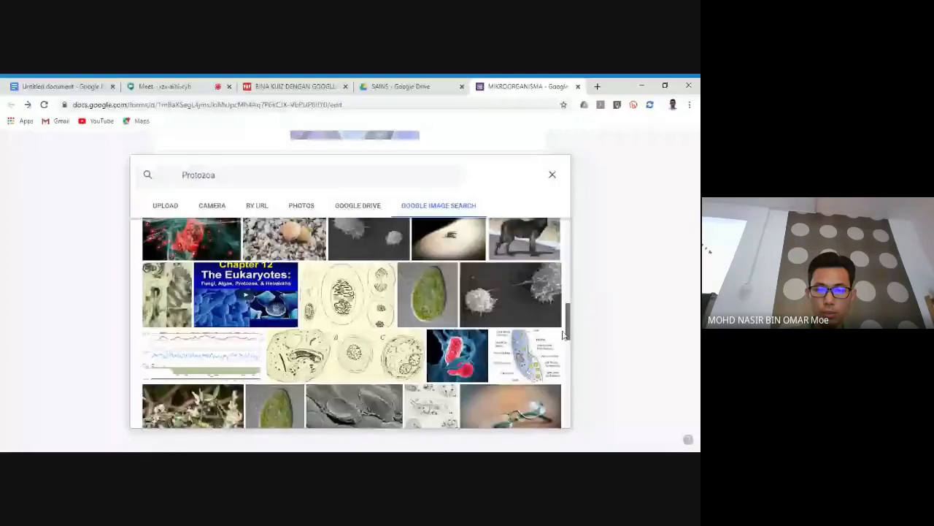
pyautogui.scroll(-1, 564, 334)
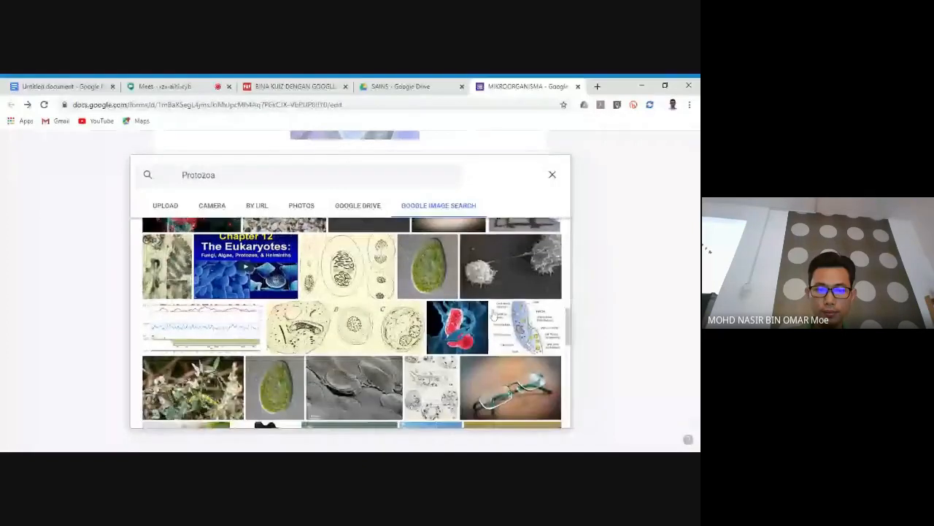
pyautogui.scroll(-2, 494, 314)
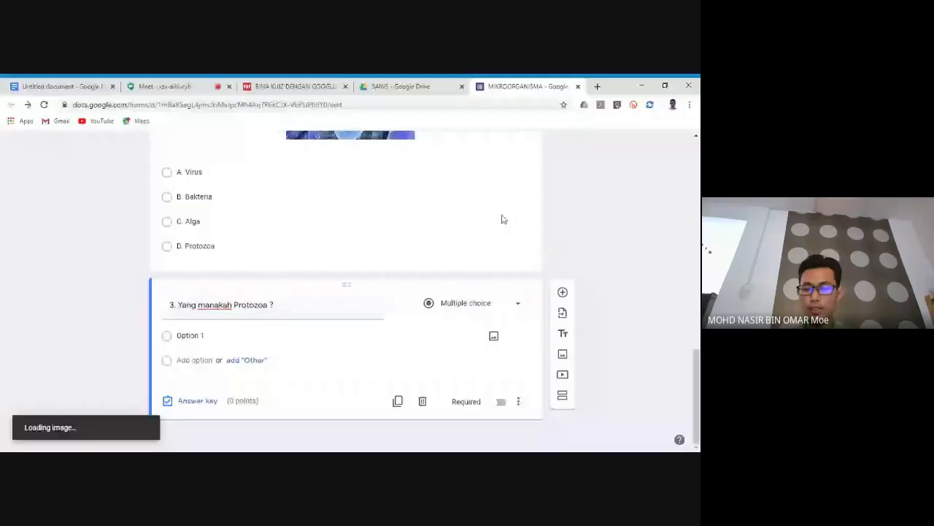
# Step: Try to remove the default label above the green organism picture in question 3's first option
pyautogui.click(190, 335)
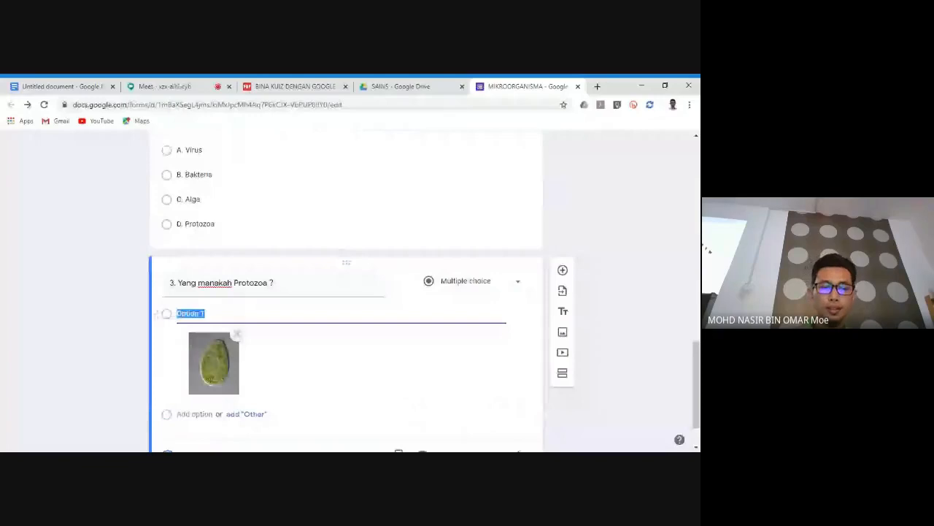
pyautogui.write('Op')
pyautogui.press('BackSpace')
pyautogui.press('BackSpace')
pyautogui.scroll(-1, 364, 374)
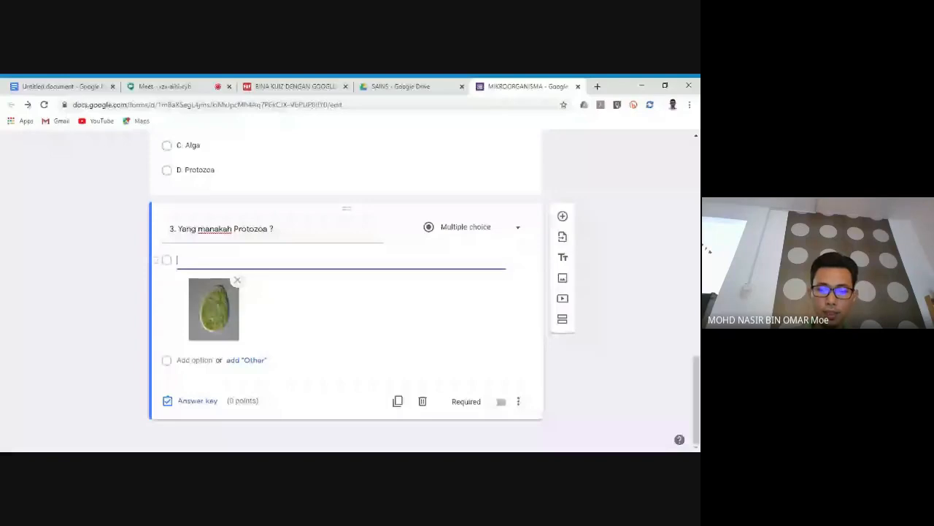
# Step: Add a second option to question 3 and insert a round teal-and-red virus picture from a Google image search for "virus"
pyautogui.press('Return')
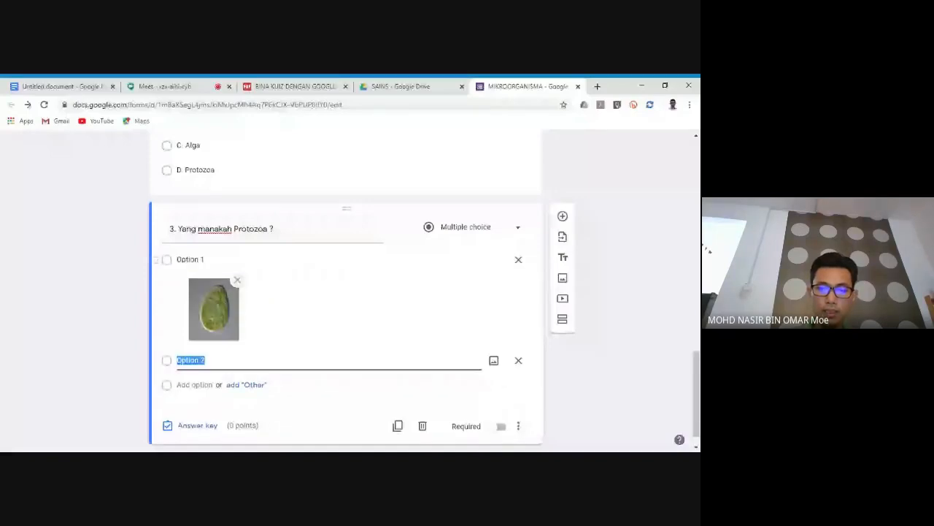
pyautogui.scroll(-1, 493, 343)
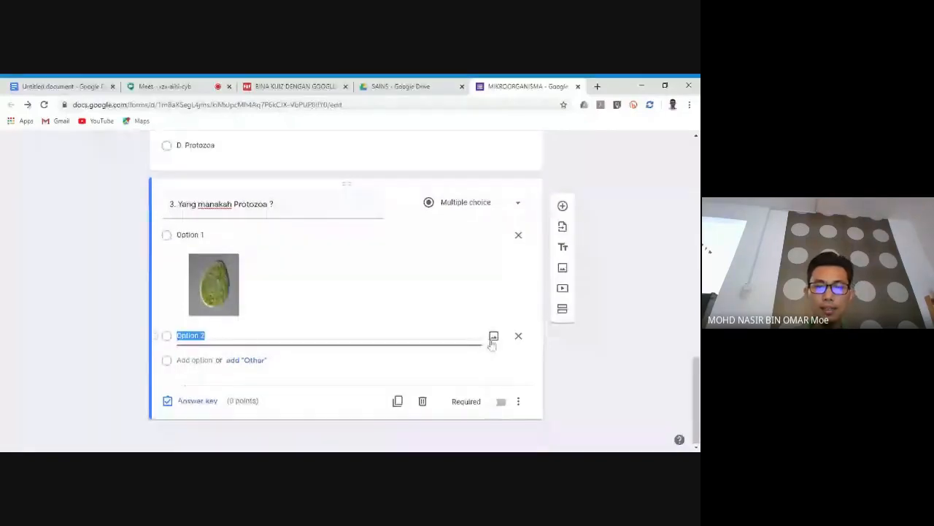
pyautogui.click(494, 337)
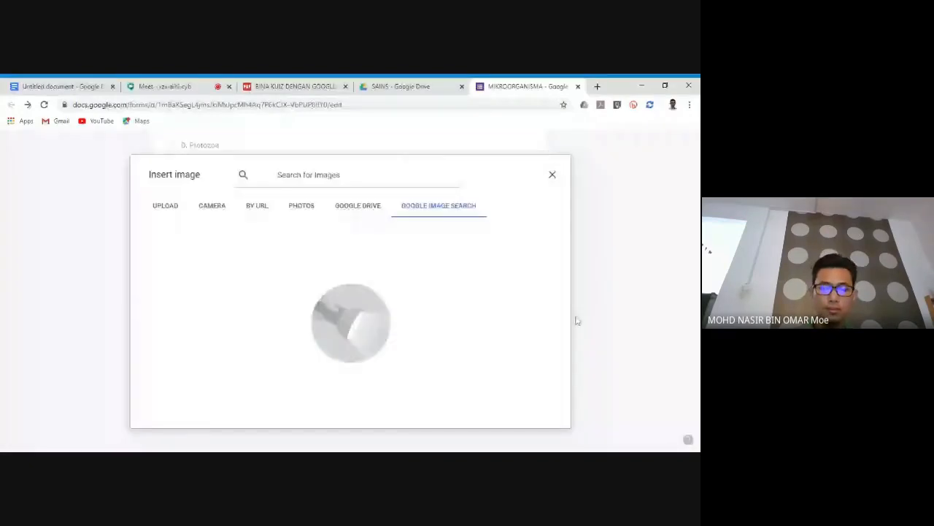
pyautogui.write('viru')
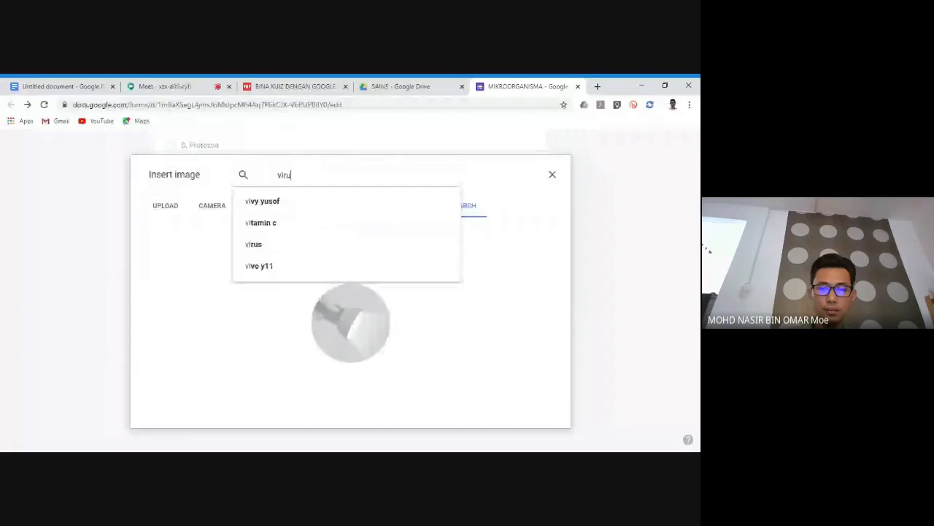
pyautogui.write('s')
pyautogui.press('Return')
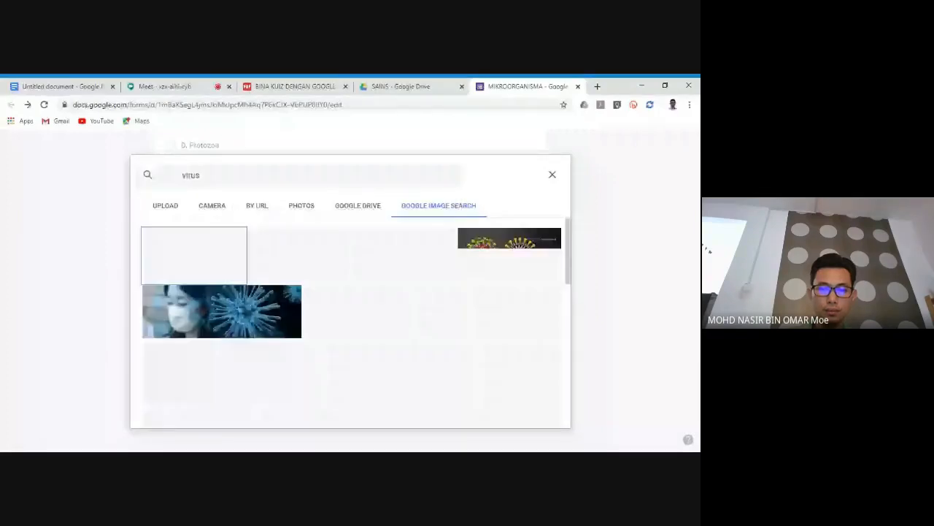
pyautogui.scroll(-2, 495, 332)
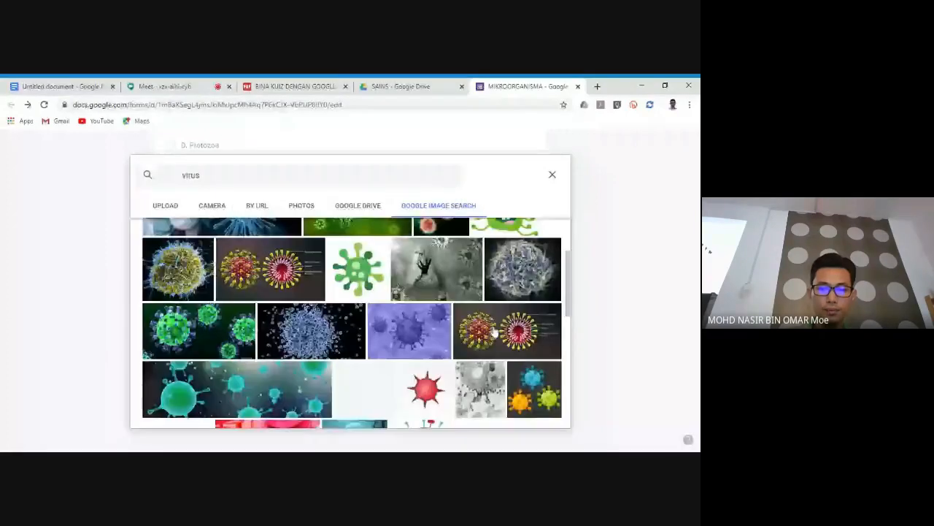
pyautogui.scroll(-4, 495, 332)
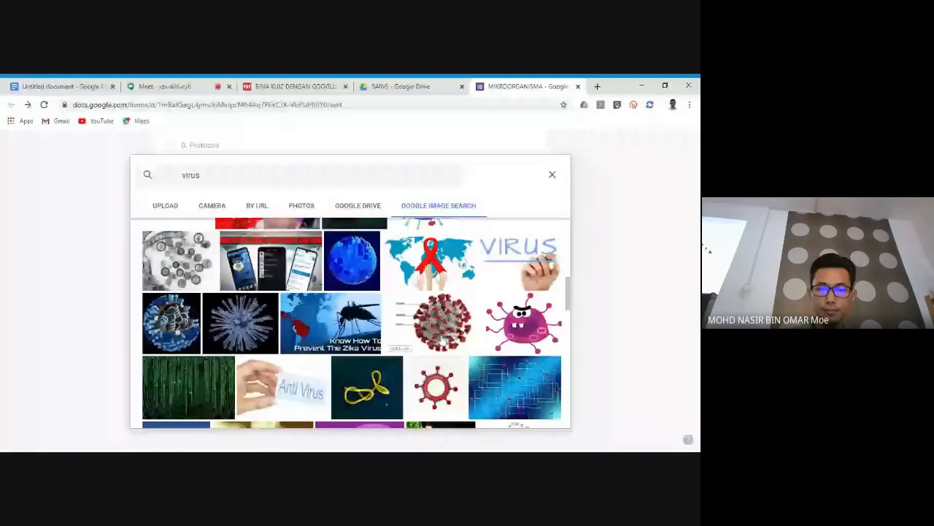
pyautogui.scroll(-3, 442, 340)
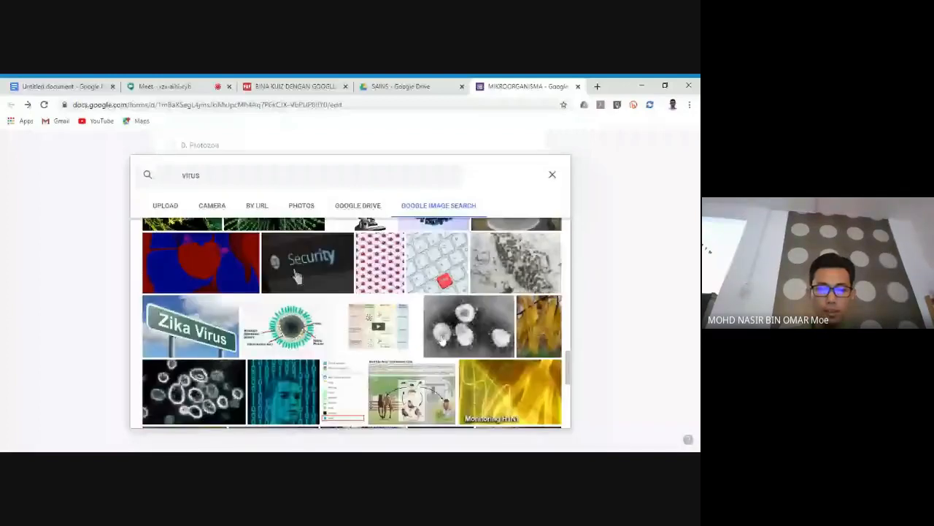
pyautogui.doubleClick(442, 341)
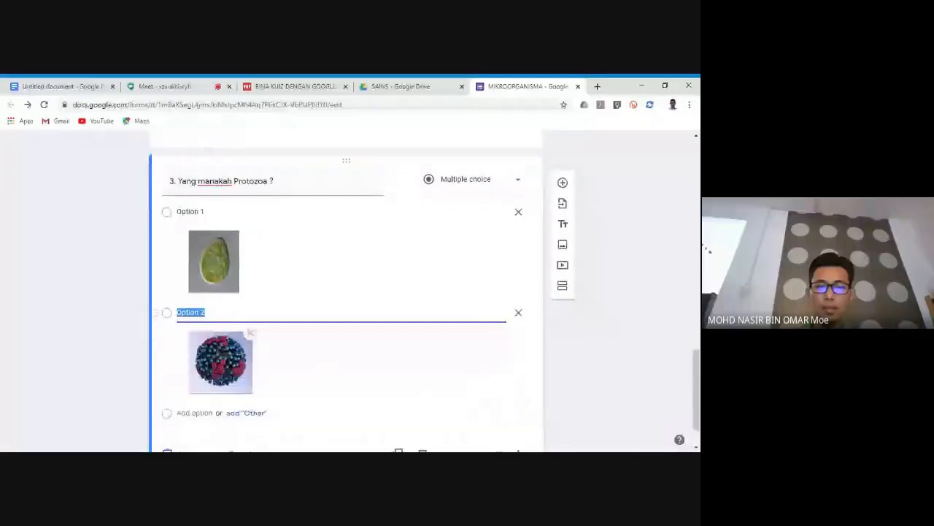
# Step: Add a third option to question 3 and insert a picture of clustered brown fungi from a Google image search for "Fungi"
pyautogui.press('Return')
pyautogui.click(494, 335)
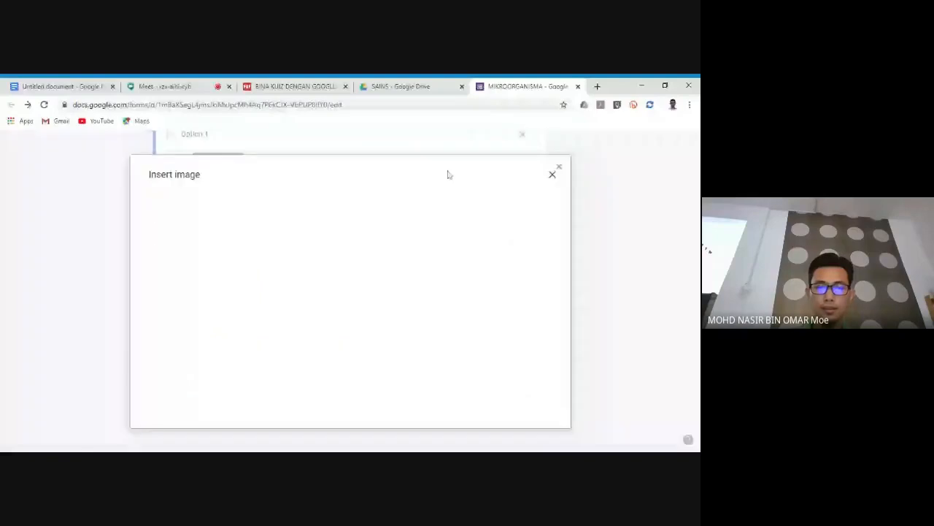
pyautogui.click(450, 211)
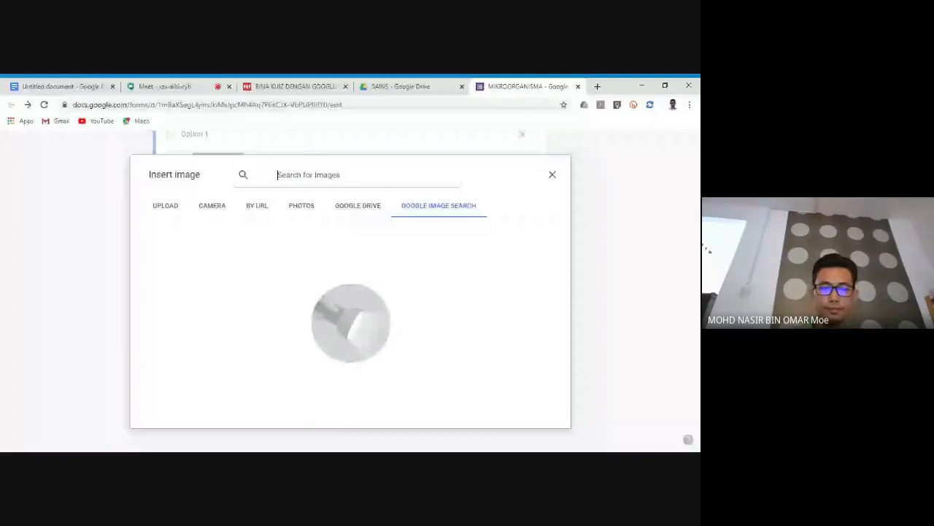
pyautogui.write('Fungi')
pyautogui.press('Return')
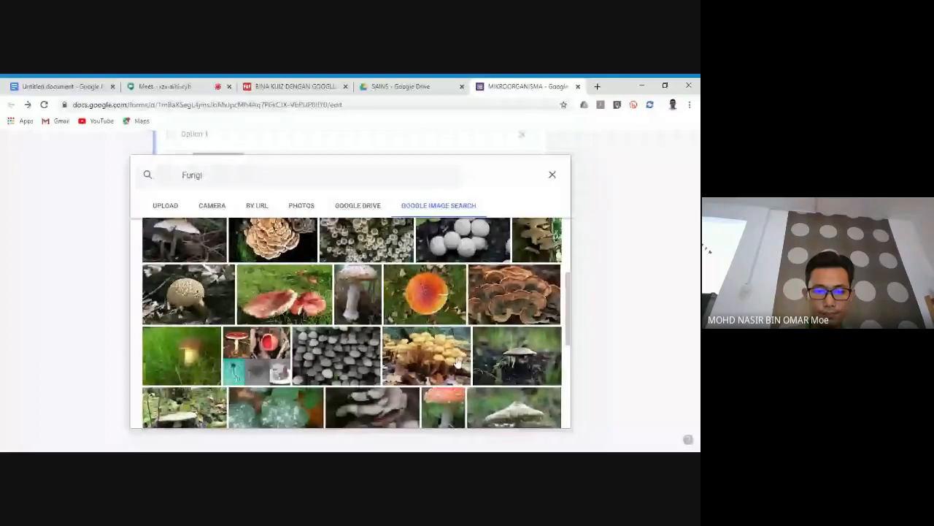
pyautogui.scroll(-5, 459, 362)
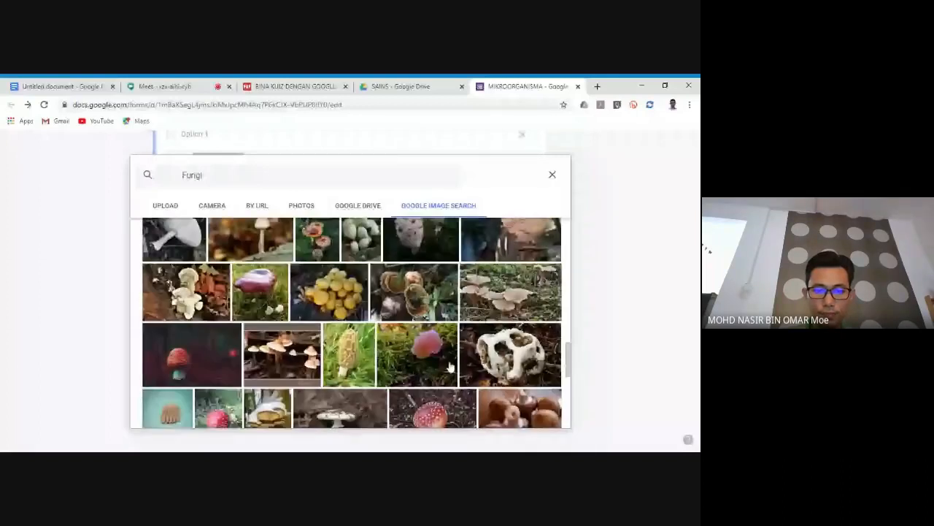
pyautogui.scroll(-5, 450, 368)
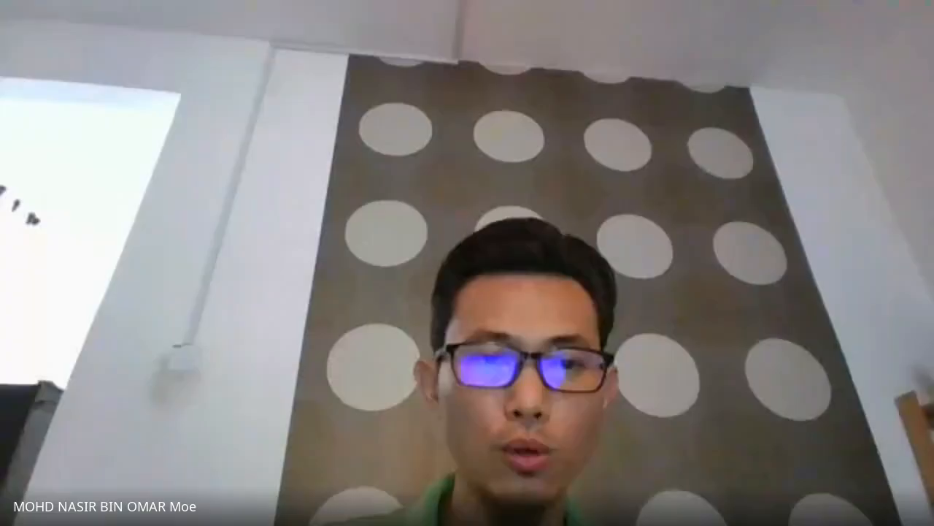
pyautogui.click(355, 363)
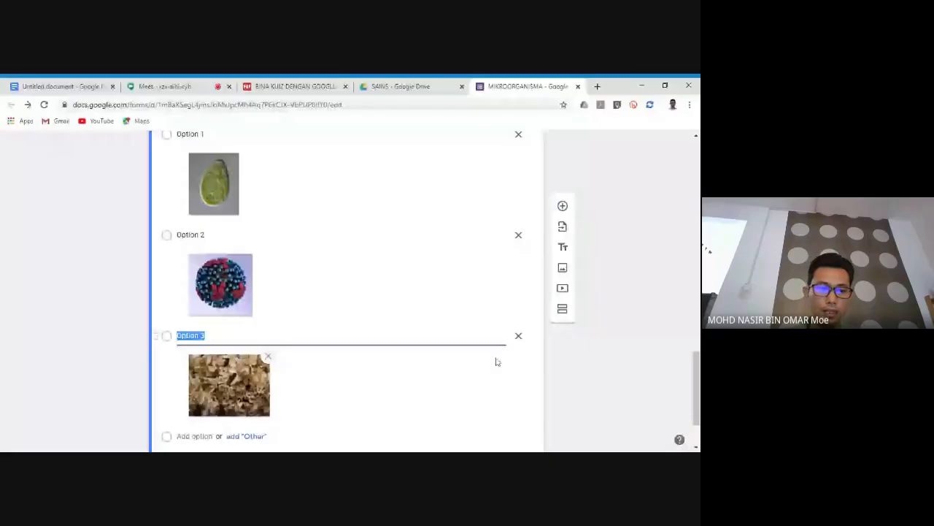
# Step: Try to leave question 3's first option without a text label above its green organism picture
pyautogui.scroll(3, 497, 361)
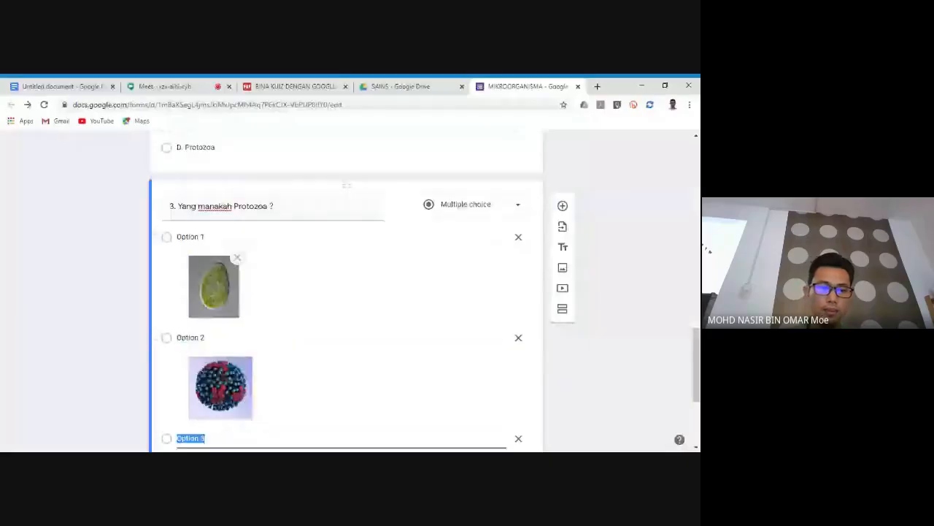
pyautogui.click(201, 236)
pyautogui.press('BackSpace')
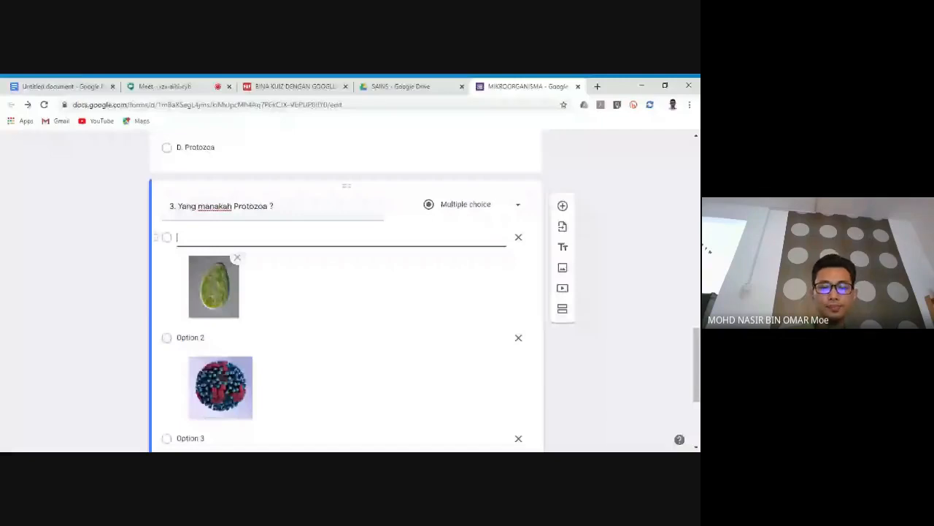
pyautogui.click(579, 365)
# Step: Mark the green organism picture as question 3's correct answer and give the question 2 points
pyautogui.scroll(-3, 433, 323)
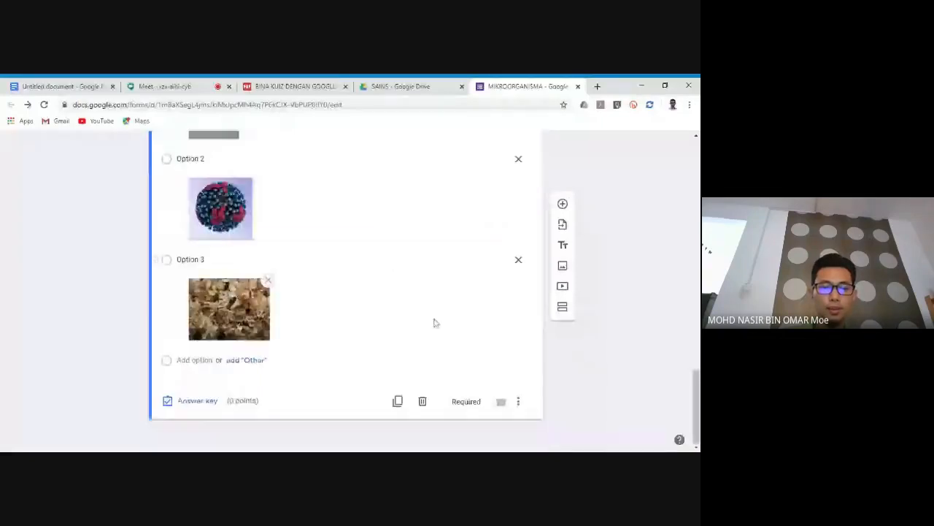
pyautogui.click(195, 401)
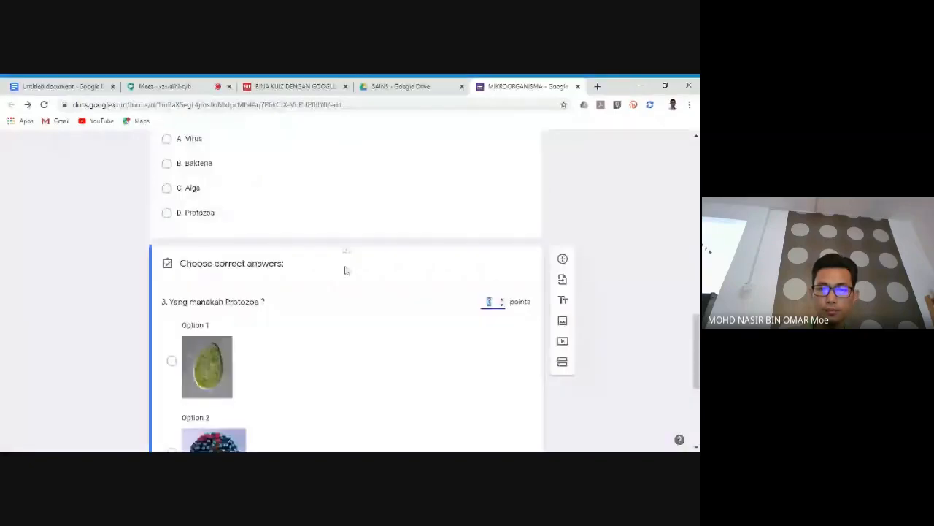
pyautogui.scroll(-3, 346, 270)
pyautogui.click(173, 207)
pyautogui.click(502, 146)
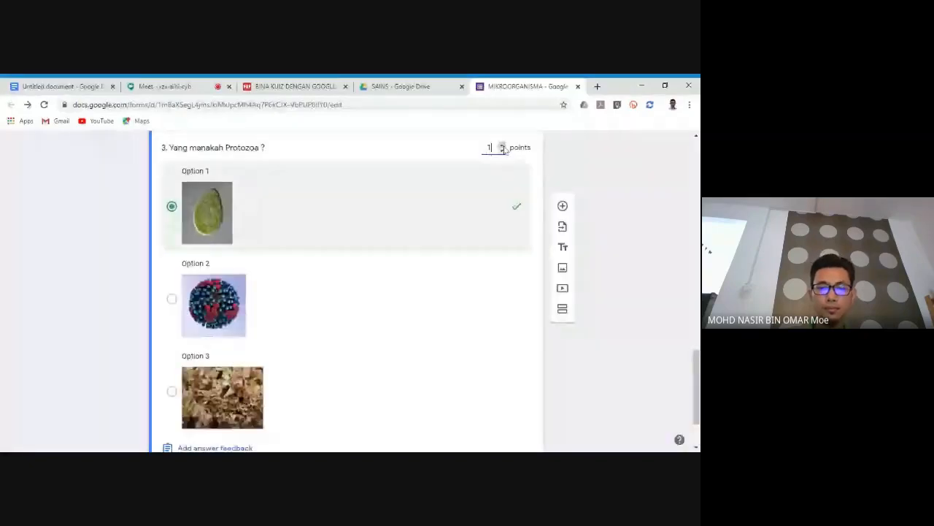
pyautogui.click(502, 145)
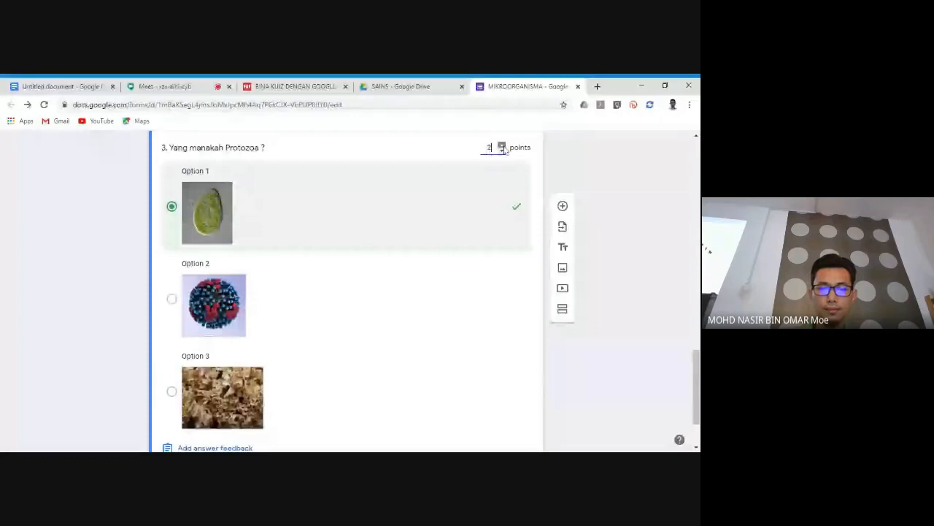
pyautogui.scroll(-1, 562, 310)
pyautogui.click(509, 400)
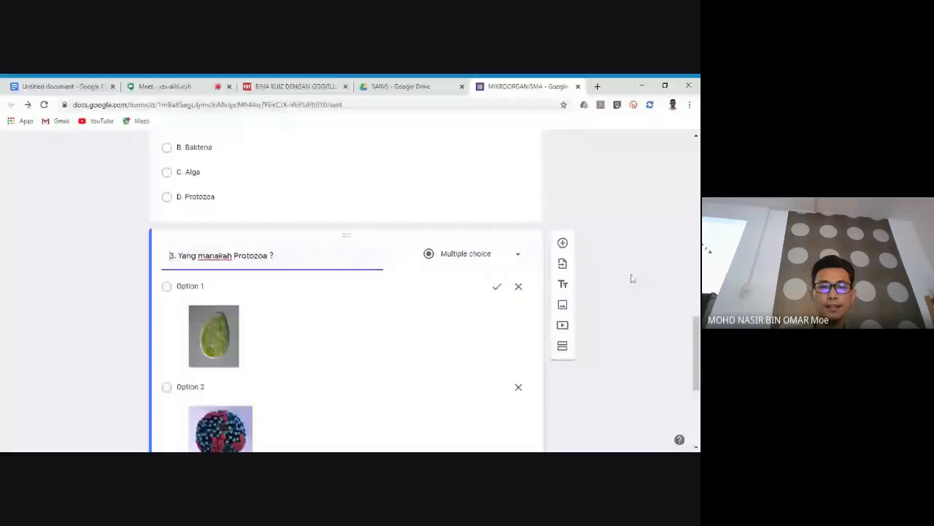
# Step: Add a new question below question 3 with the text "Mikroorganisma ini hidup di air ?"
pyautogui.scroll(-3, 632, 278)
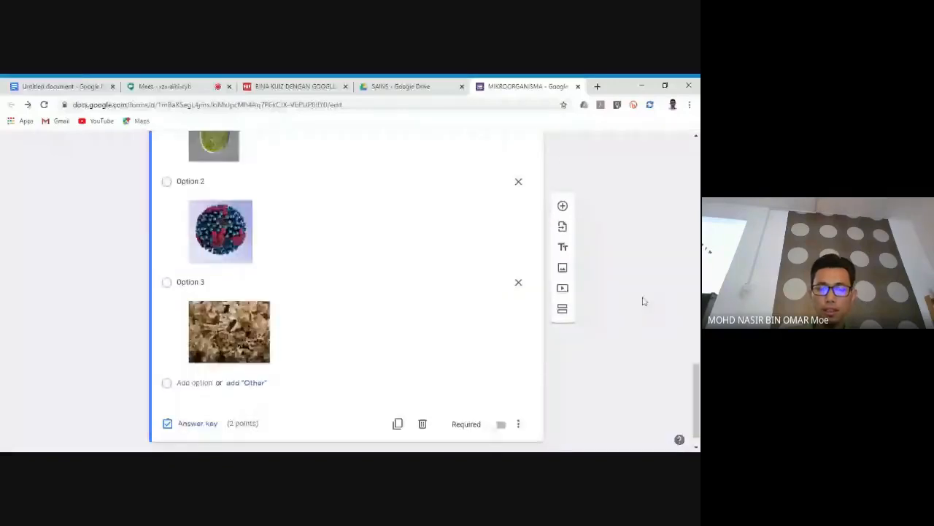
pyautogui.scroll(-1, 641, 300)
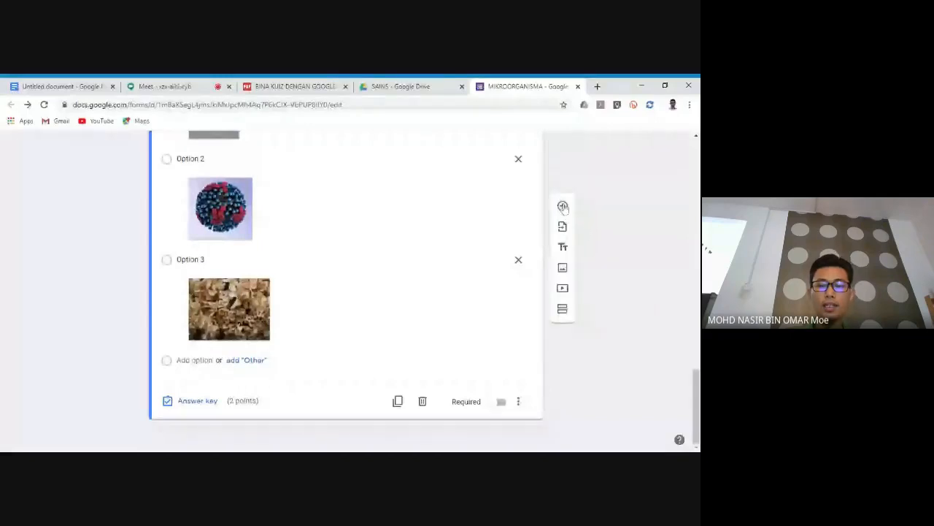
pyautogui.click(562, 207)
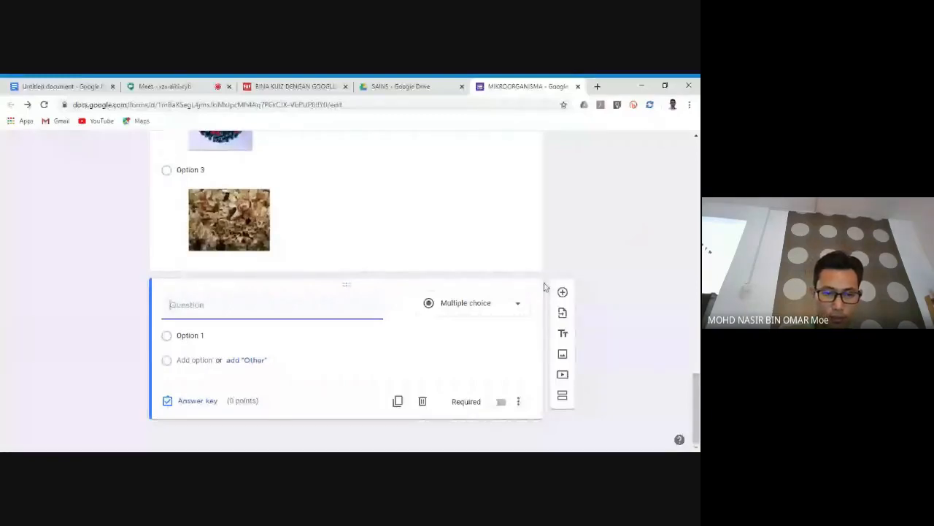
pyautogui.write('Yang mana')
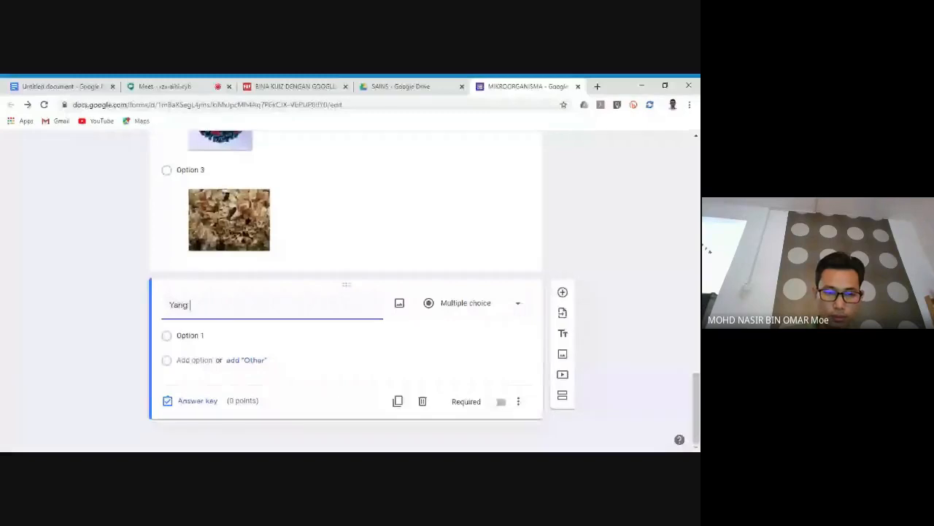
pyautogui.write('kah')
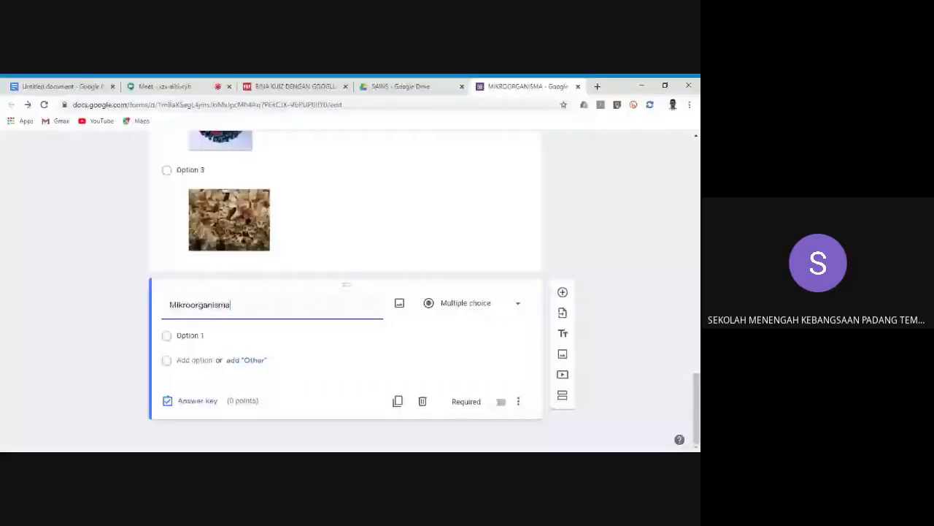
pyautogui.write('ini hidup di')
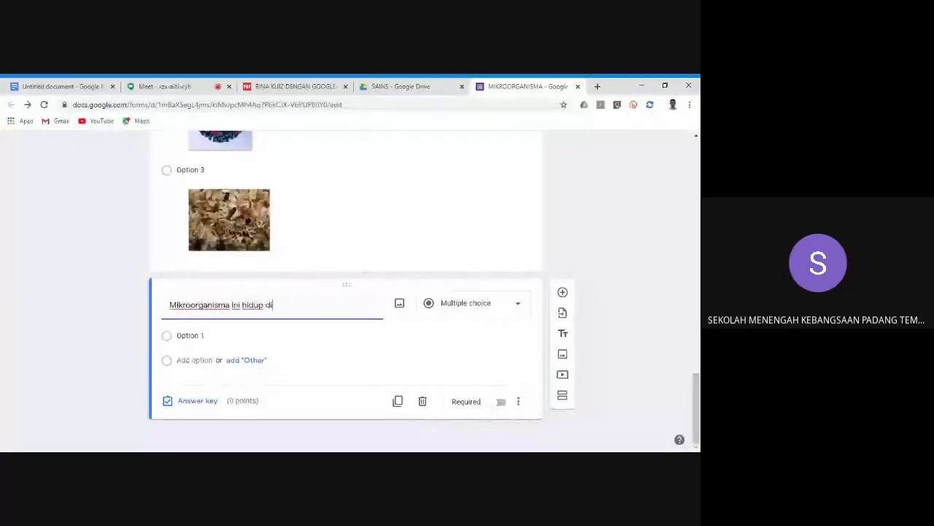
pyautogui.write(' air')
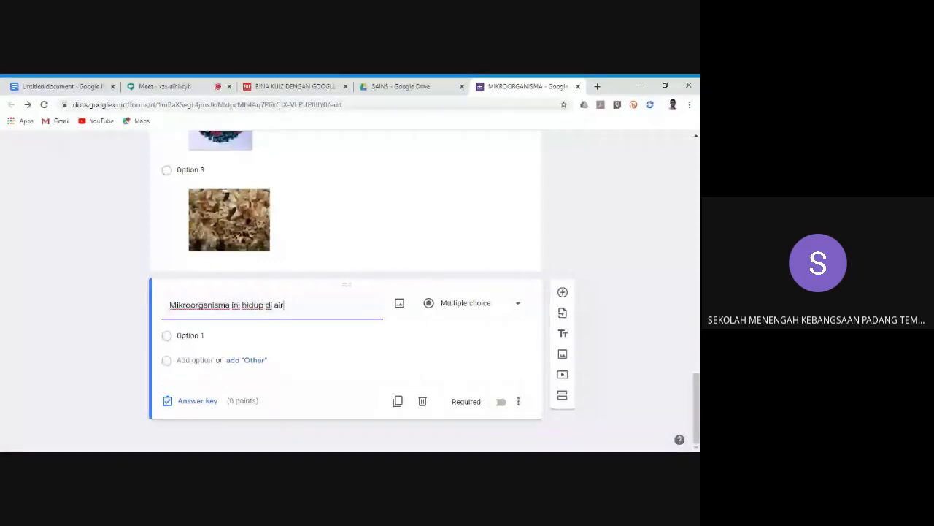
pyautogui.write(' ?')
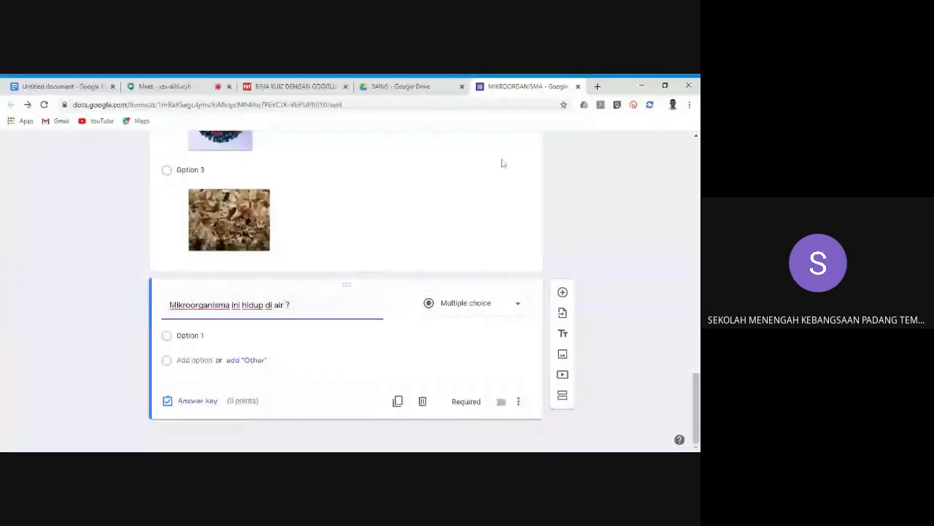
pyautogui.click(504, 299)
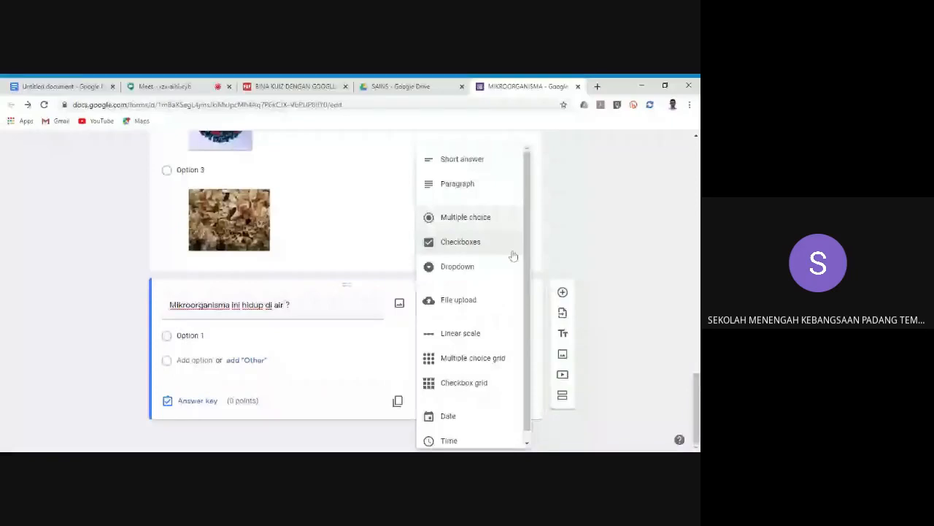
pyautogui.click(573, 249)
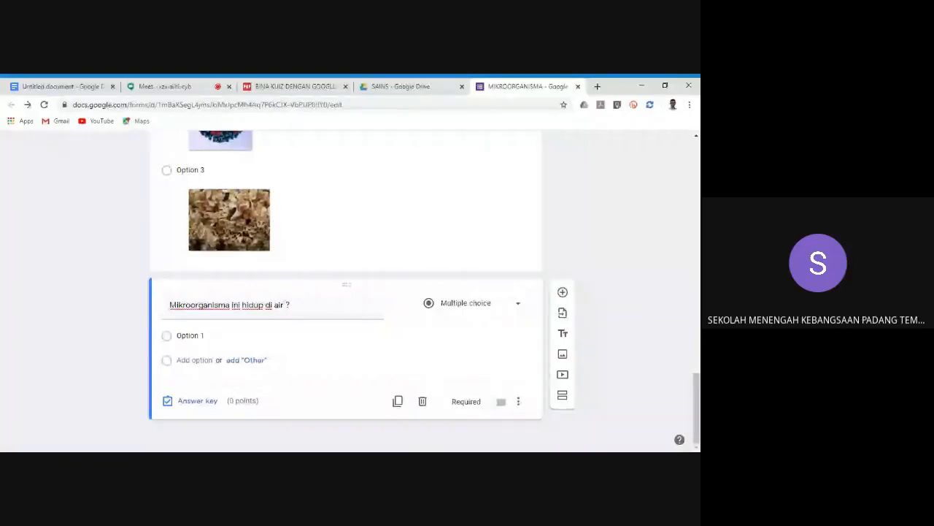
# Step: Switch to the Google Meet meeting and read through the participants' recent chat messages
pyautogui.click(165, 86)
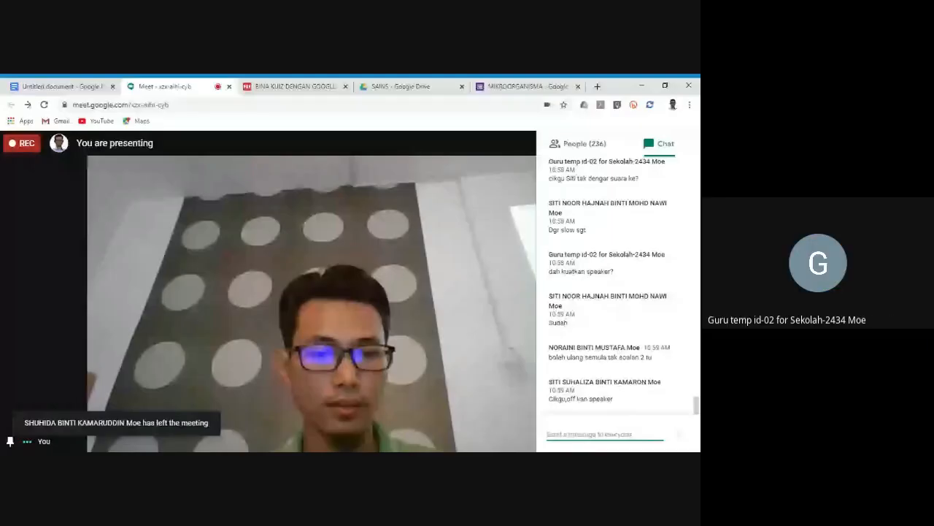
pyautogui.scroll(3, 595, 326)
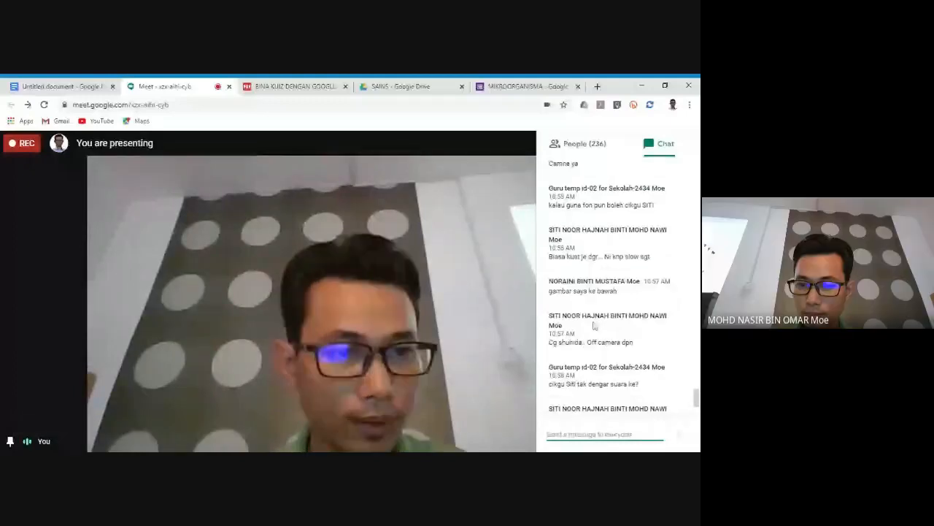
pyautogui.scroll(-5, 595, 326)
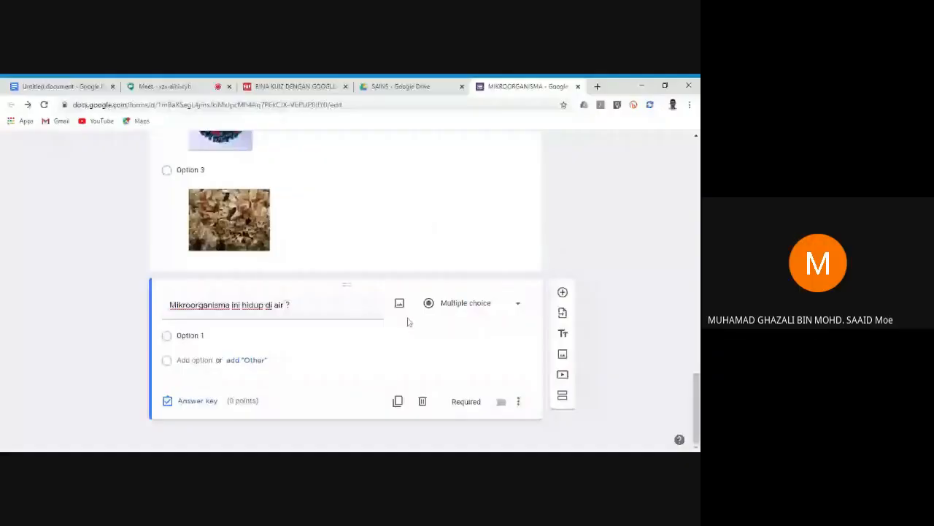
# Step: Return to the form, put the number "4." before the new question's text and change its type to Short answer
pyautogui.scroll(4, 363, 310)
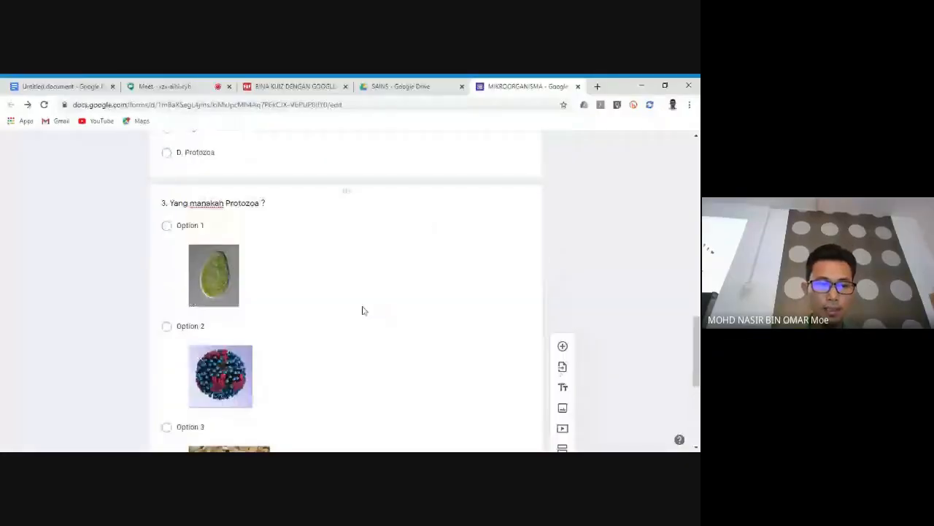
pyautogui.scroll(-4, 363, 311)
pyautogui.tripleClick(180, 302)
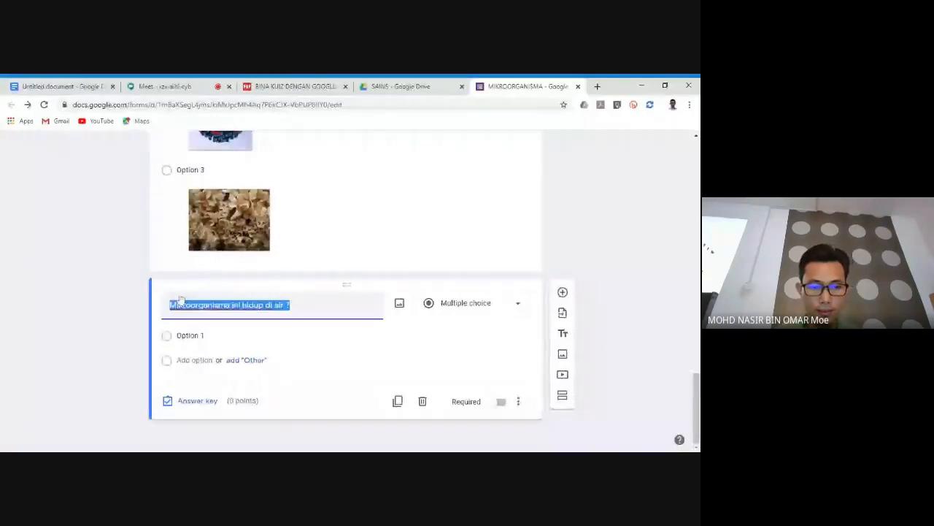
pyautogui.click(180, 301)
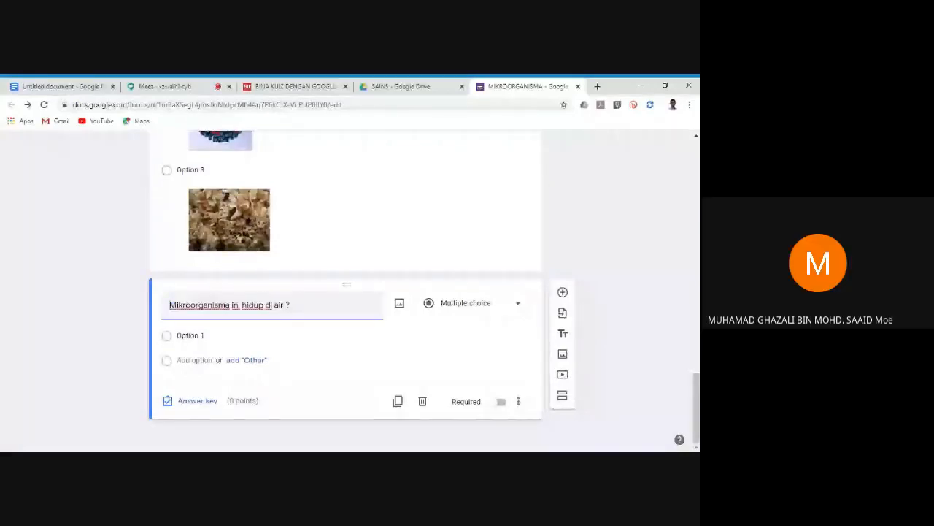
pyautogui.write('4')
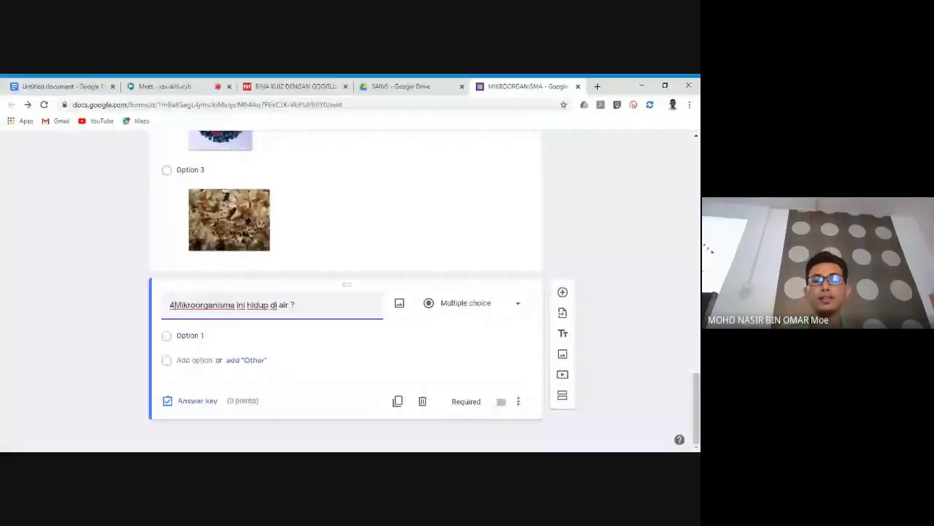
pyautogui.write('.')
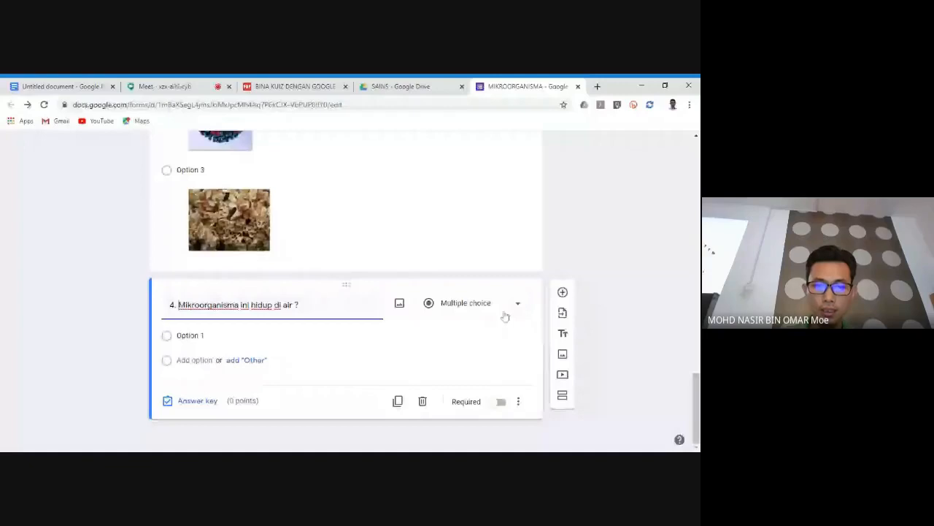
pyautogui.click(518, 311)
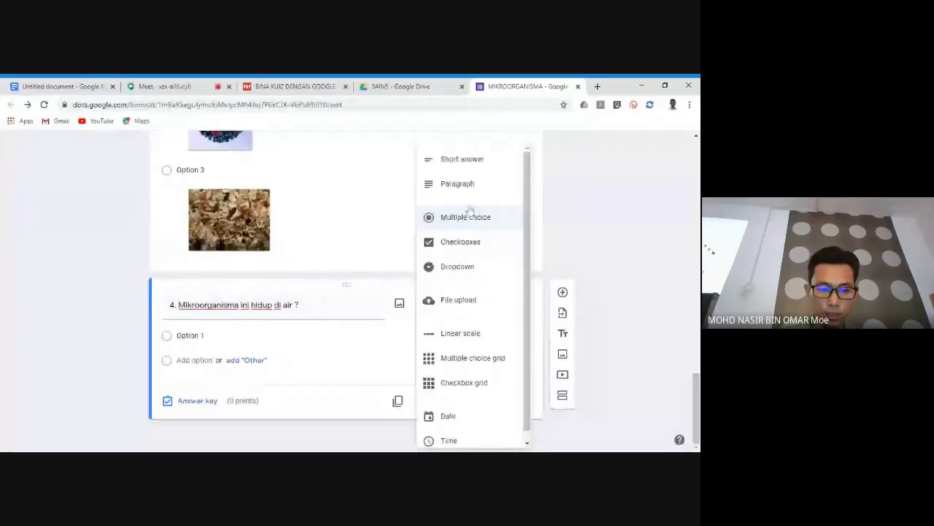
pyautogui.click(475, 158)
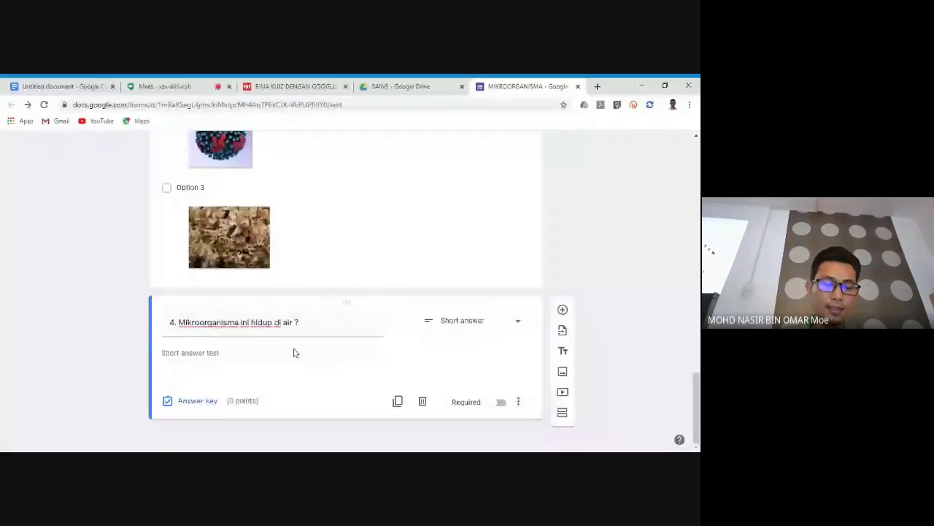
# Step: List "Protozoa" and "Alga" as the correct answers in question 4's answer key
pyautogui.click(197, 400)
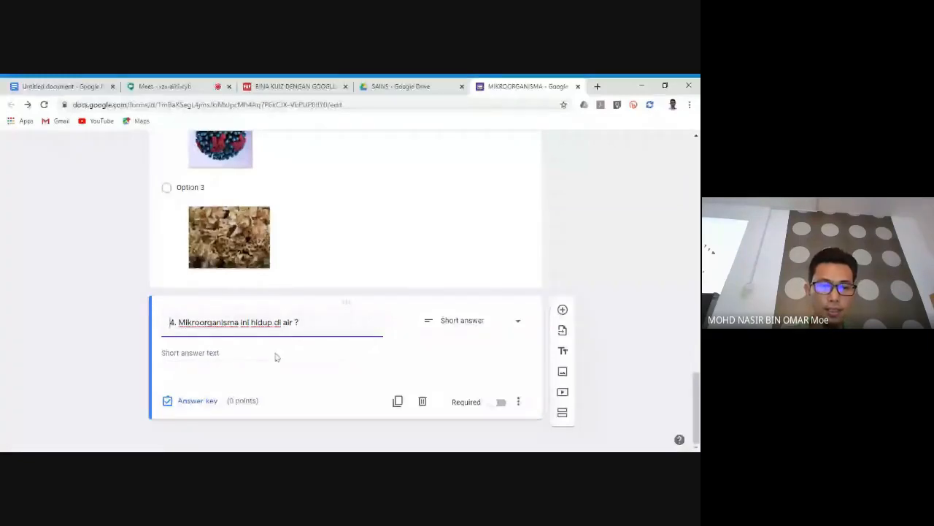
pyautogui.click(199, 402)
pyautogui.click(244, 316)
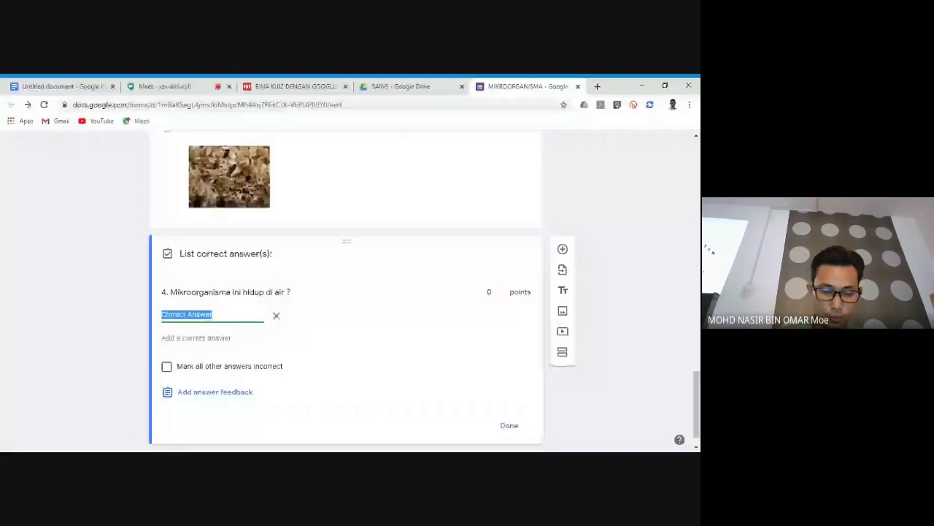
pyautogui.write('Po')
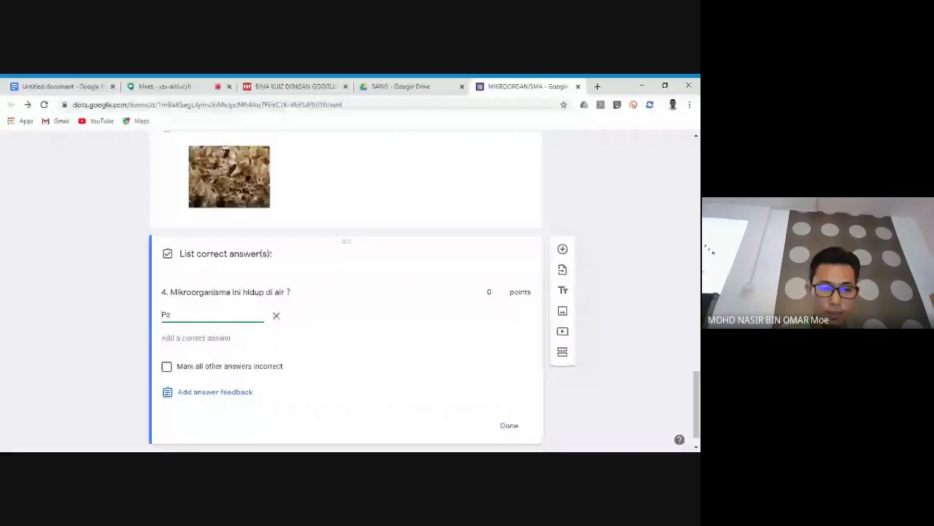
pyautogui.write('roto')
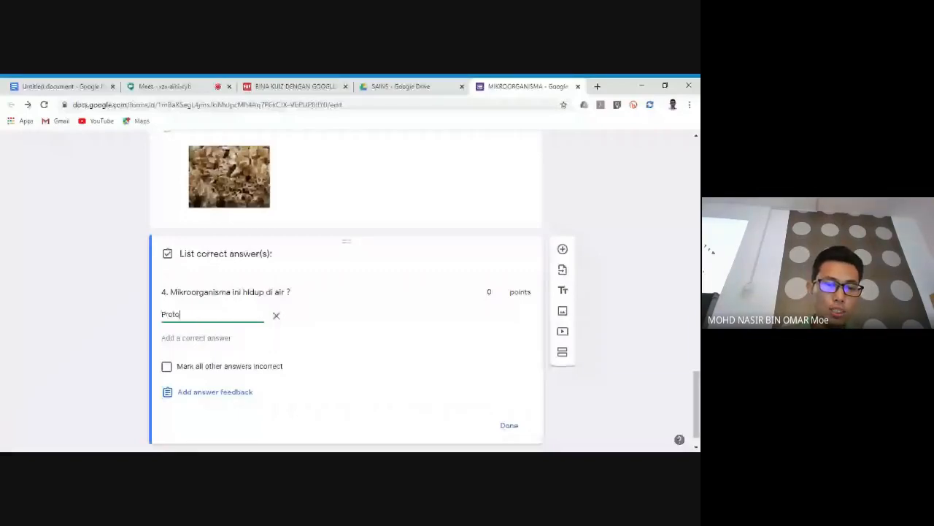
pyautogui.write('zoa')
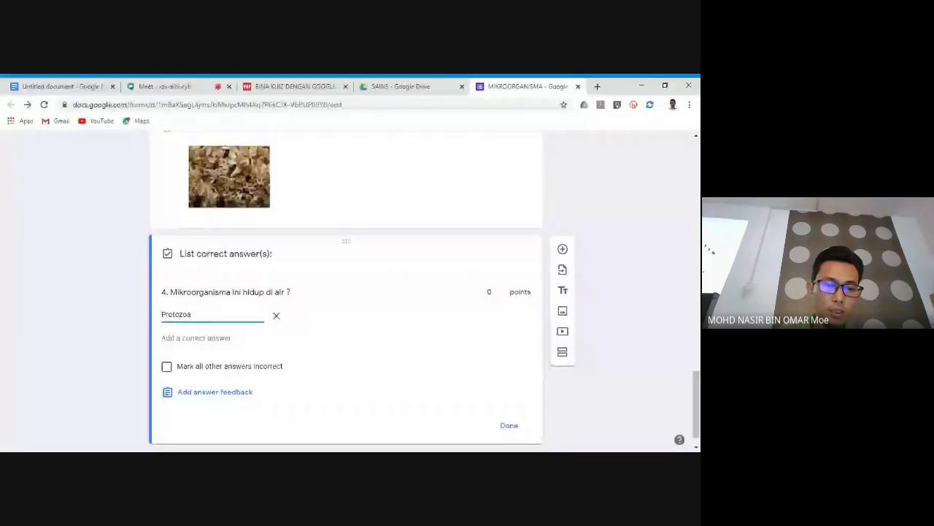
pyautogui.click(252, 339)
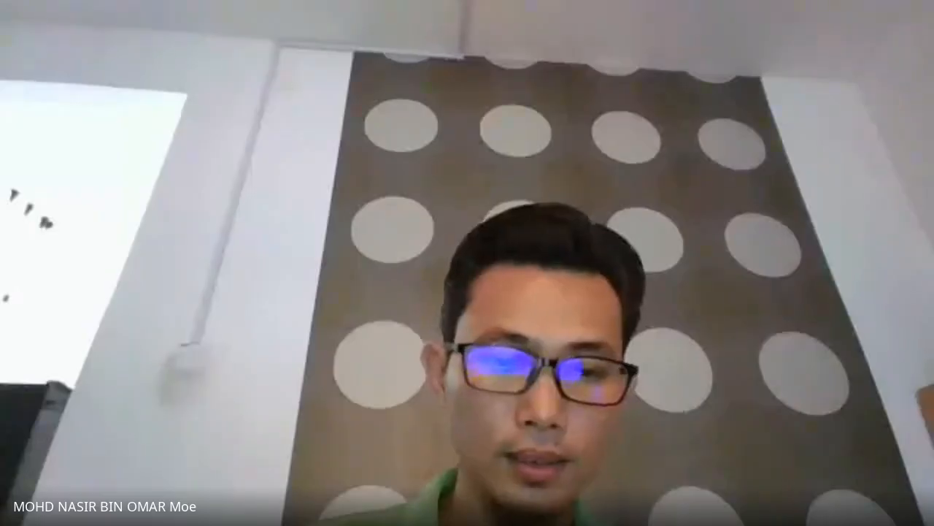
pyautogui.write('Alga')
pyautogui.scroll(-1, 413, 330)
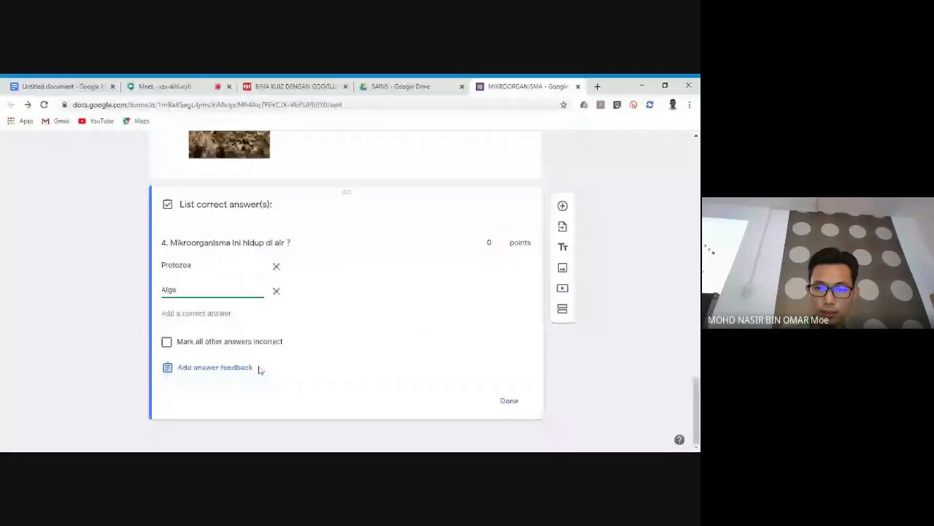
# Step: Give question 4 2 points and finish editing its answer key
pyautogui.doubleClick(502, 241)
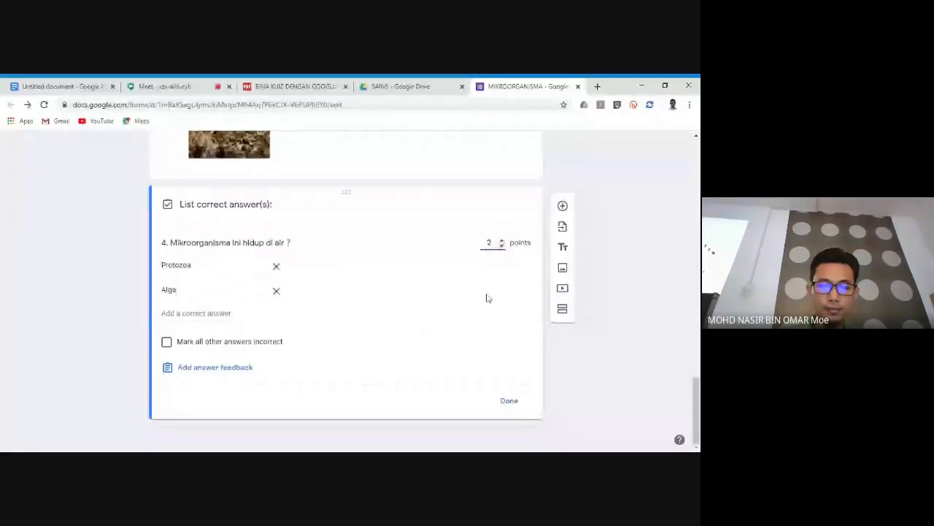
pyautogui.click(514, 403)
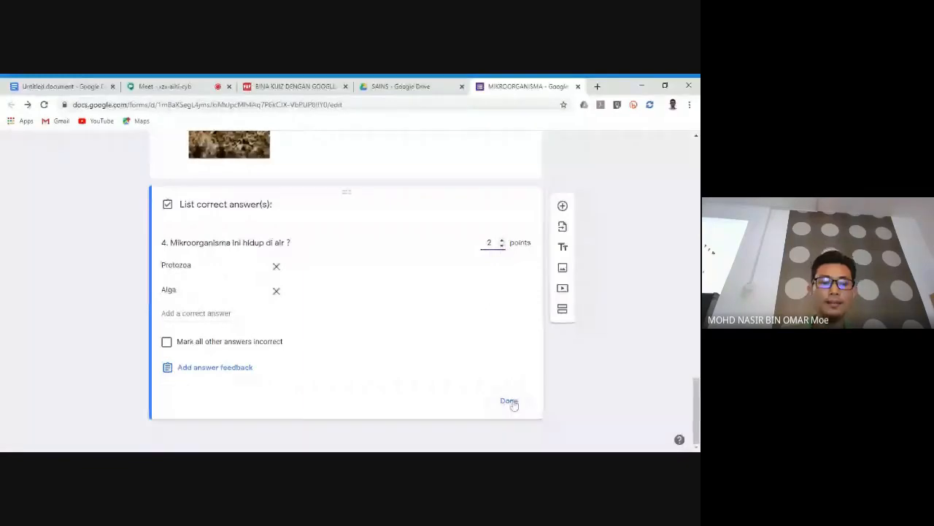
pyautogui.click(511, 402)
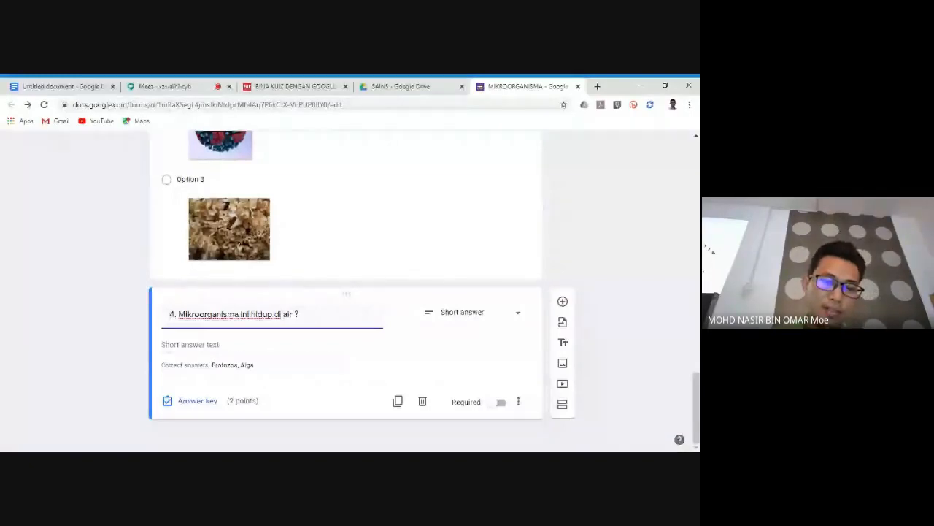
# Step: Make question 4 required and add a new question below it
pyautogui.click(500, 403)
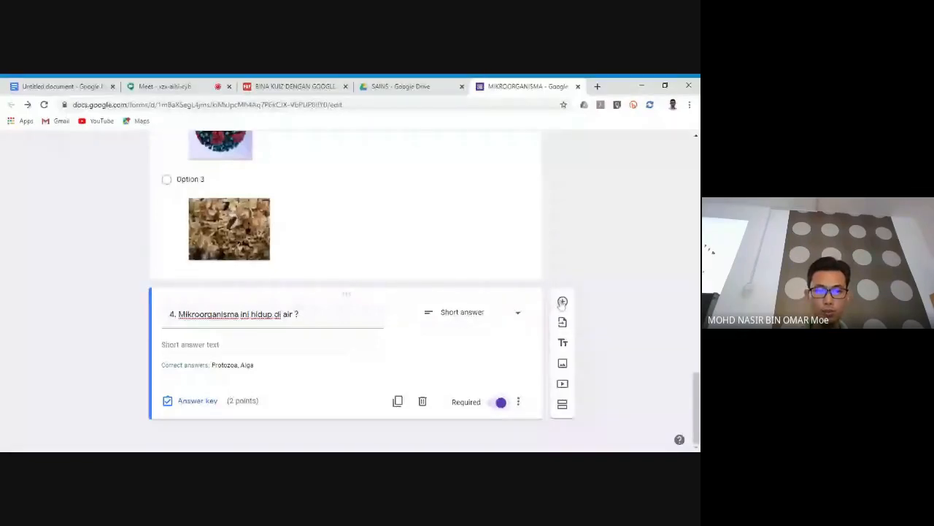
pyautogui.click(562, 302)
pyautogui.scroll(1, 392, 306)
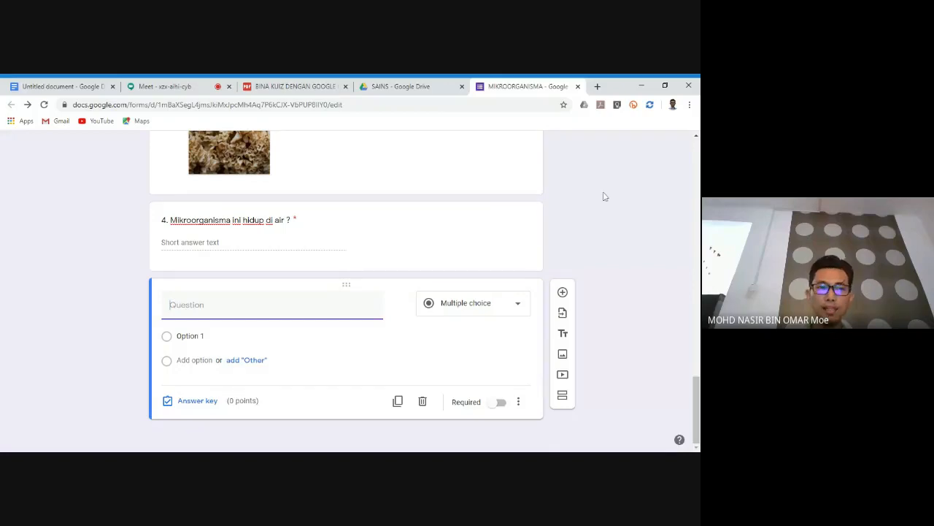
pyautogui.click(62, 86)
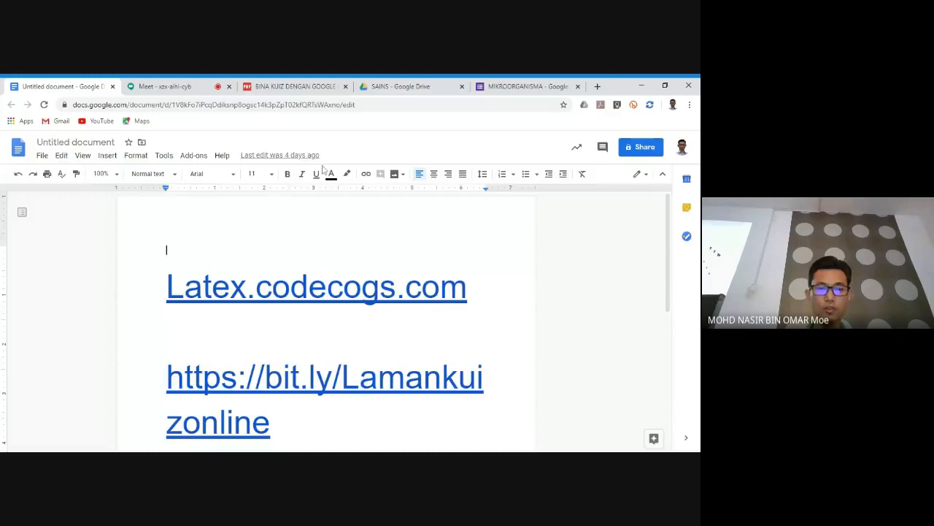
pyautogui.scroll(-2, 325, 314)
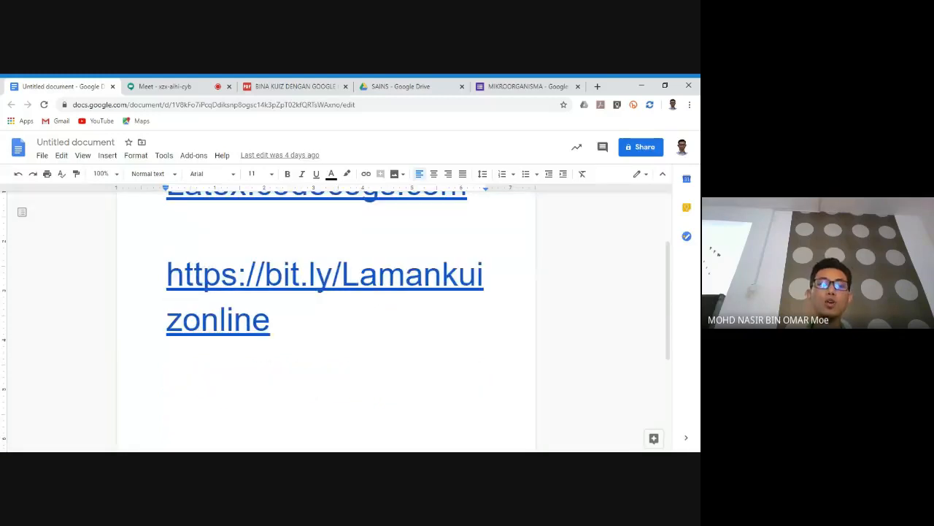
pyautogui.moveTo(167, 274); pyautogui.dragTo(270, 321)
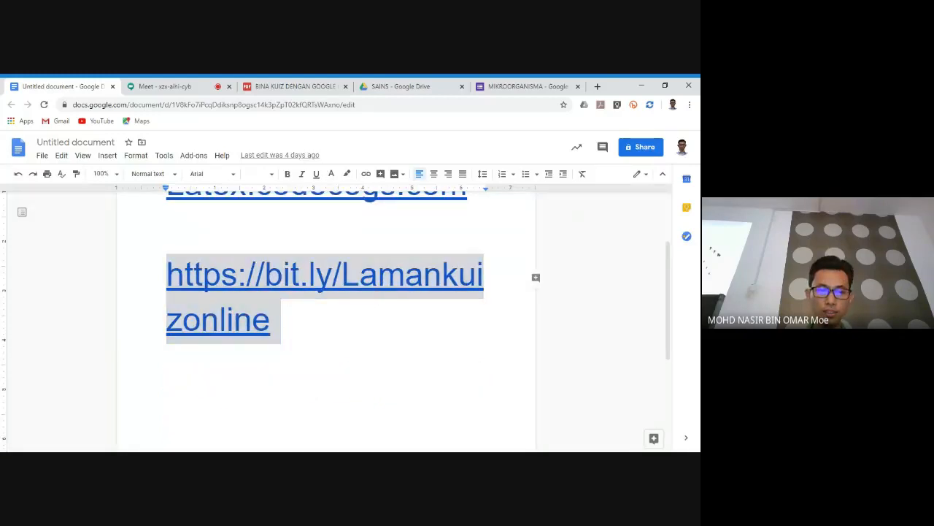
pyautogui.rightClick(270, 322)
pyautogui.click(299, 186)
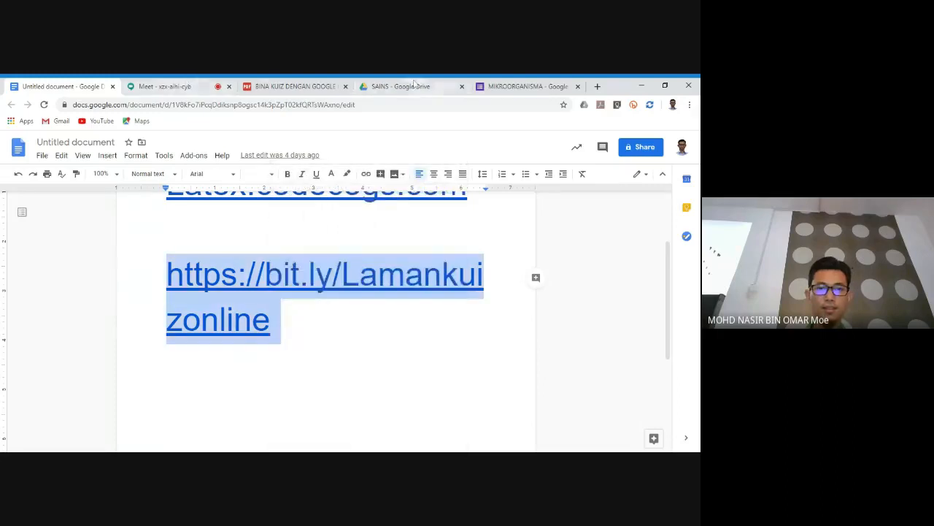
pyautogui.click(513, 85)
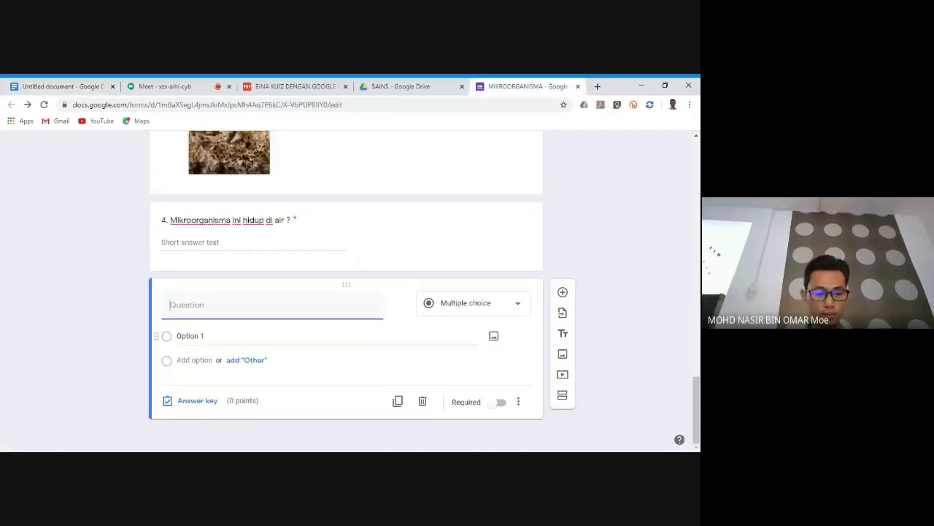
pyautogui.write('5.')
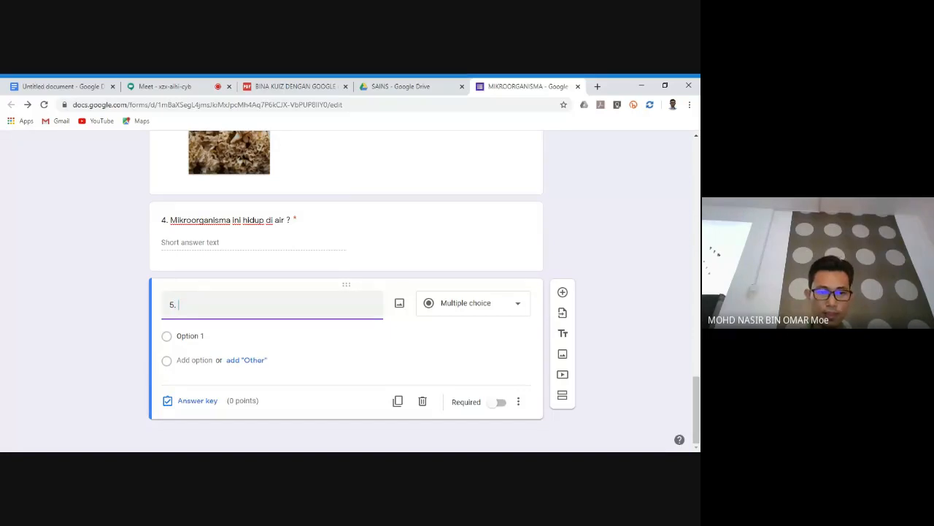
pyautogui.hotkey('ctrl', 'v')
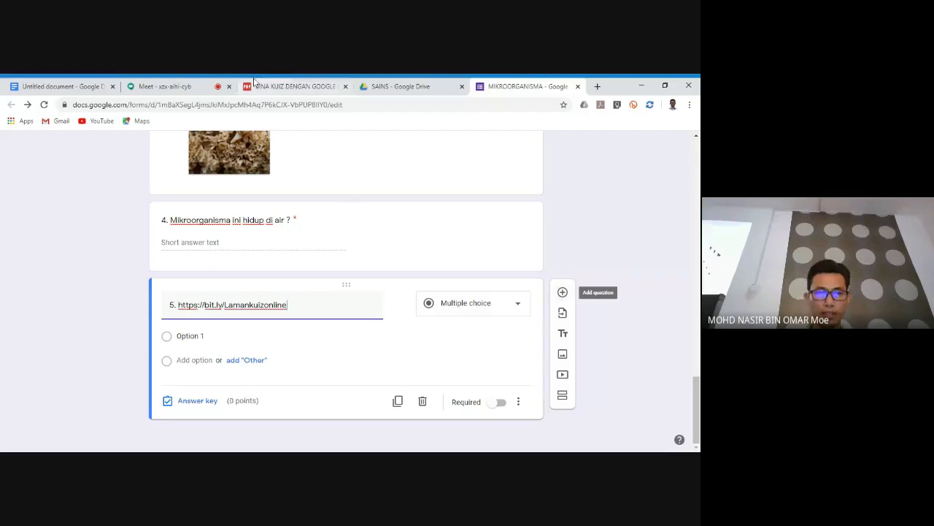
pyautogui.click(190, 336)
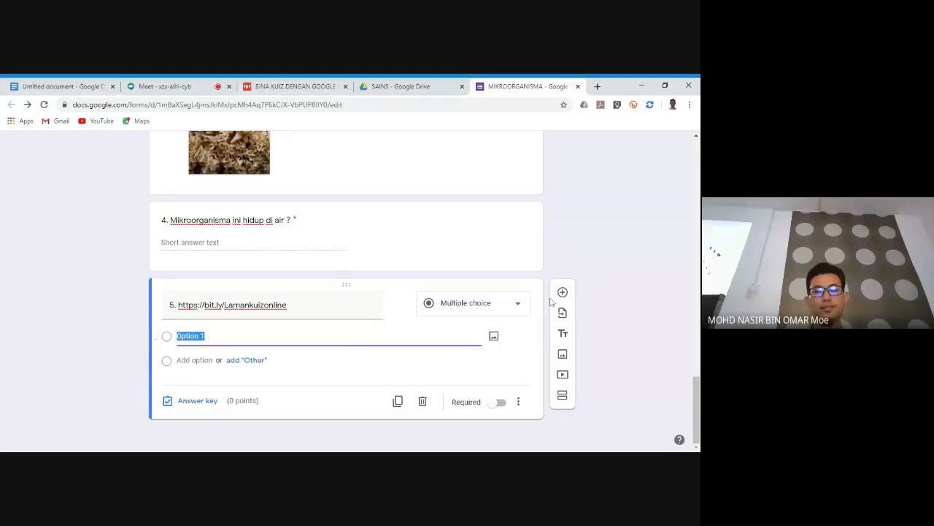
pyautogui.click(611, 318)
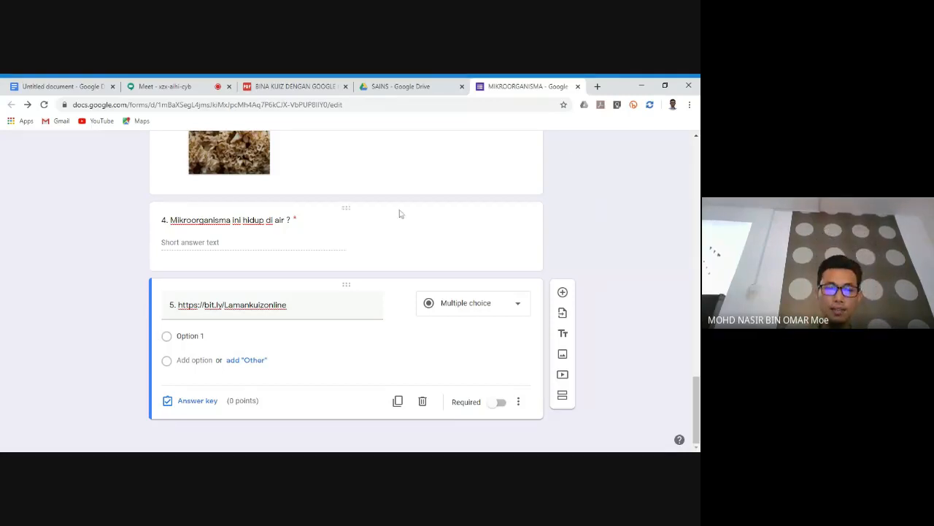
pyautogui.click(285, 305)
pyautogui.press('BackSpace')
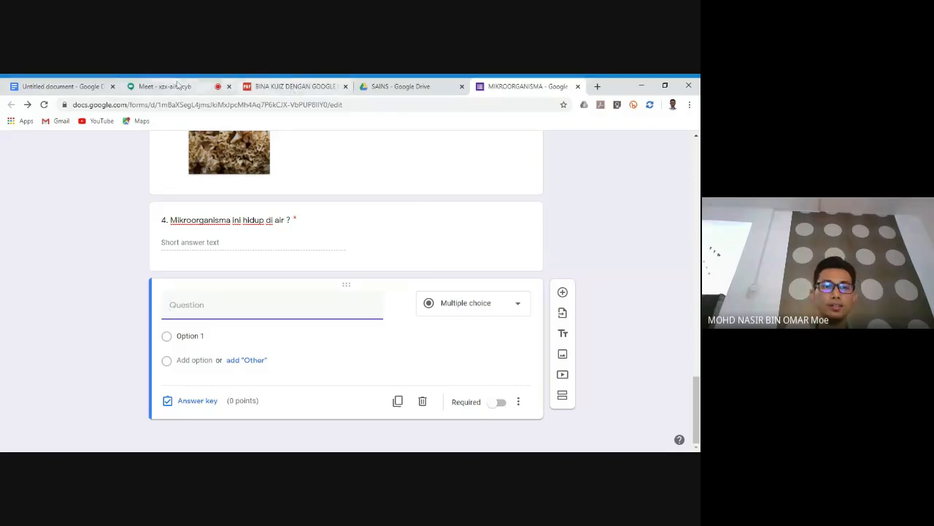
pyautogui.click(642, 87)
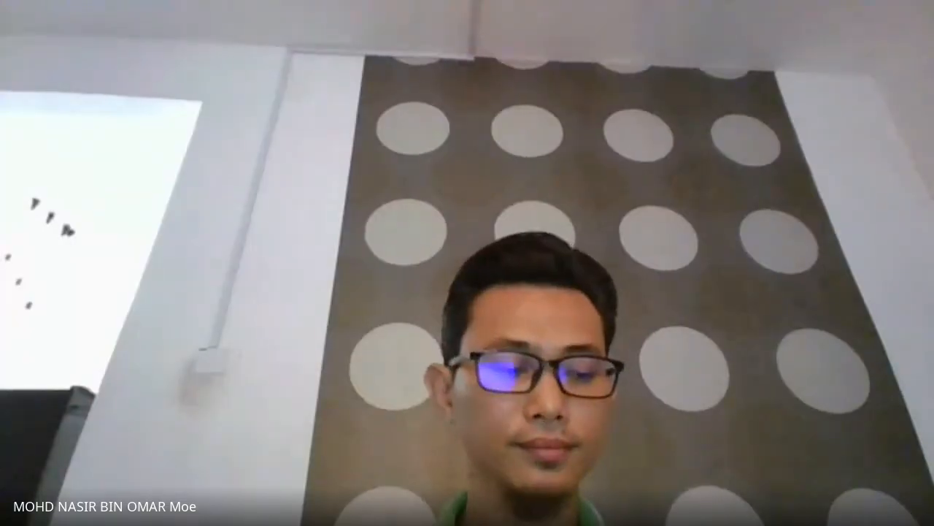
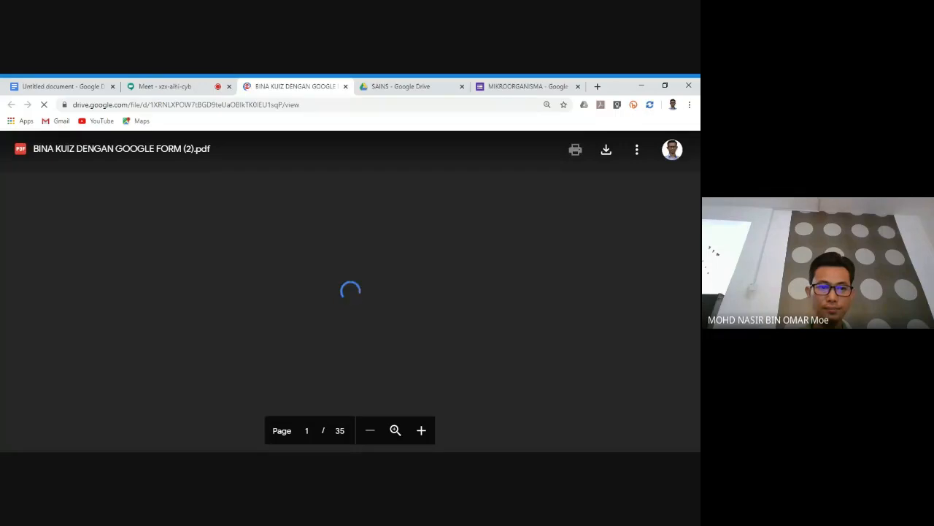
pyautogui.click(522, 87)
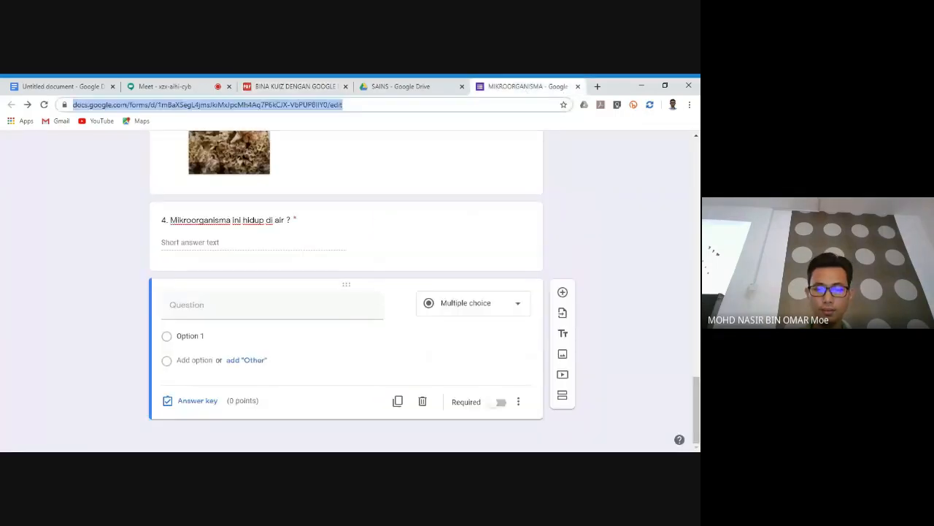
pyautogui.hotkey('alt', 'Tab')
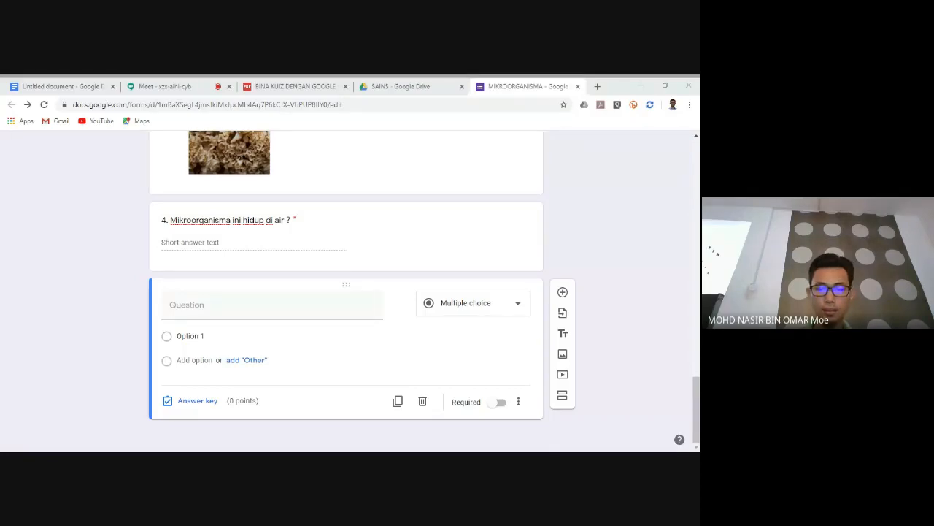
pyautogui.hotkey('alt', 'Tab')
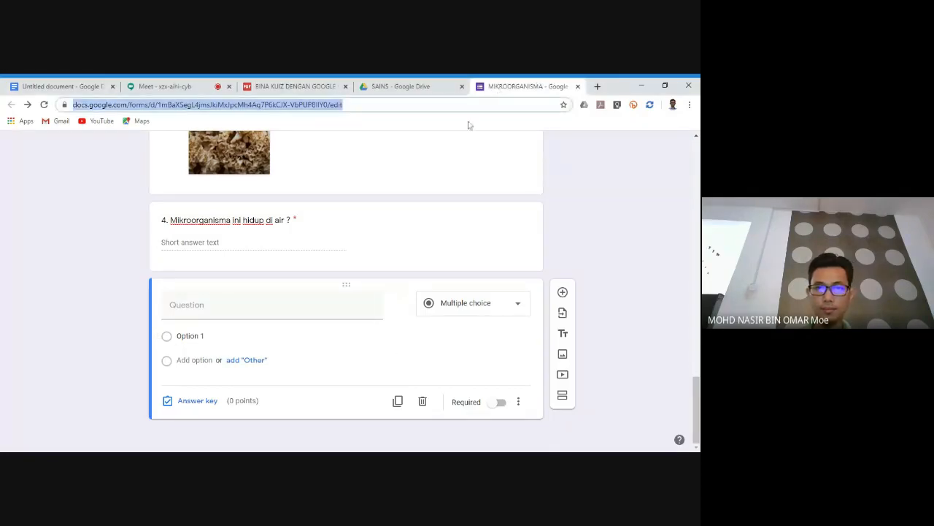
# Step: Read through the newest chat messages in the Google Meet meeting, including earlier participant questions, and return to the MIKROORGANISMA form
pyautogui.click(195, 86)
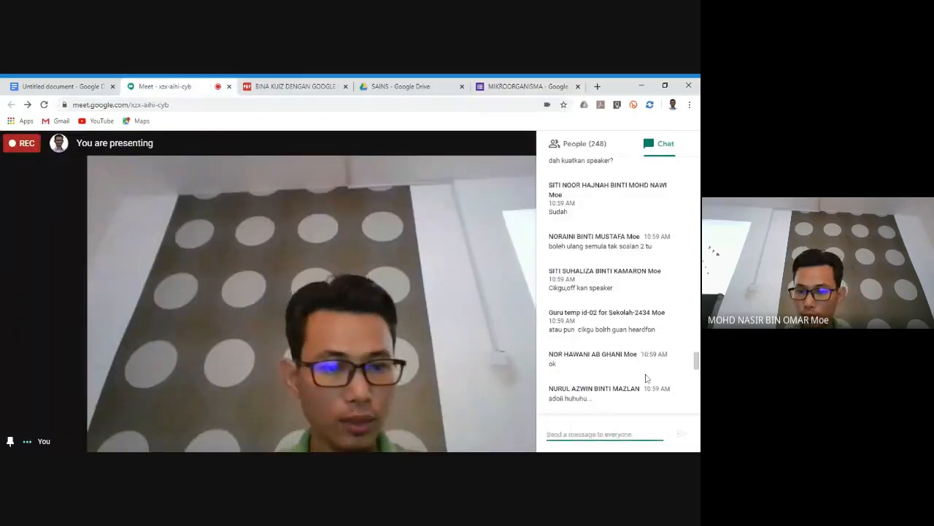
pyautogui.moveTo(696, 379); pyautogui.dragTo(698, 414)
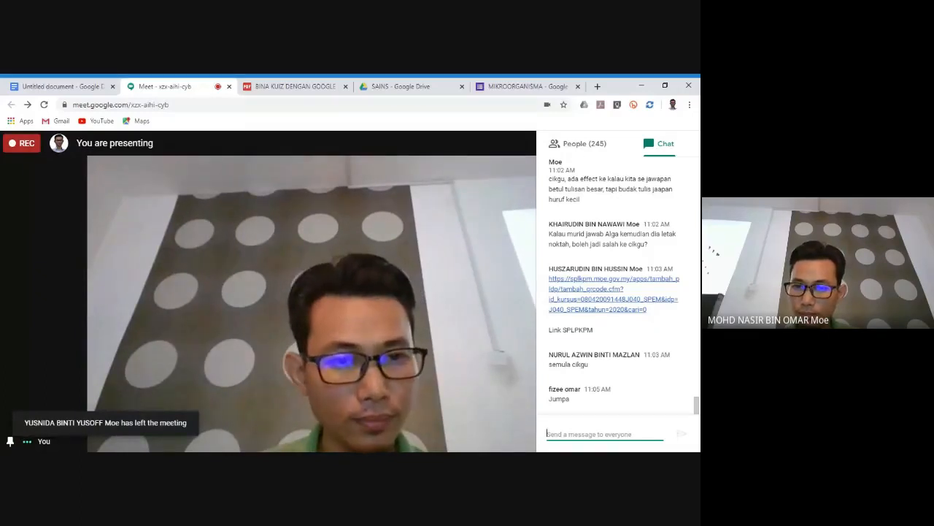
pyautogui.scroll(2, 612, 254)
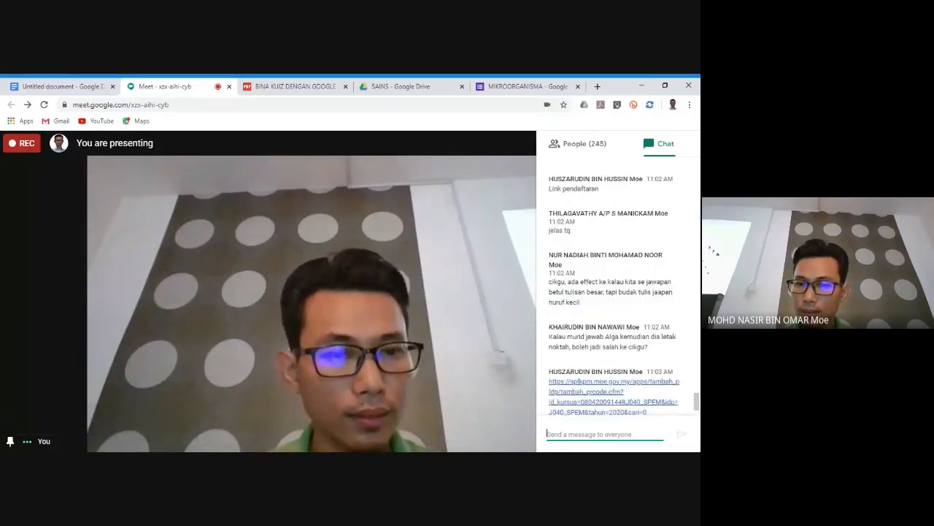
pyautogui.scroll(-1, 612, 254)
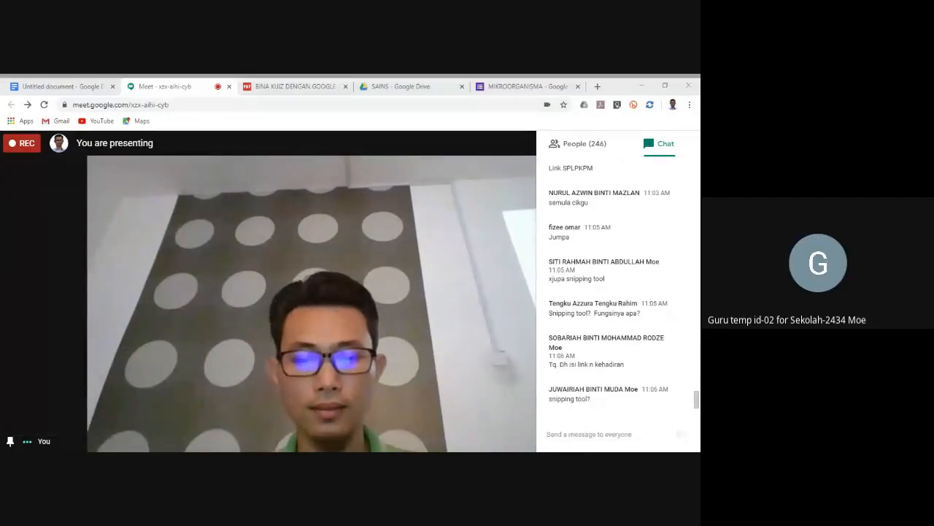
pyautogui.hotkey('alt', 'Tab')
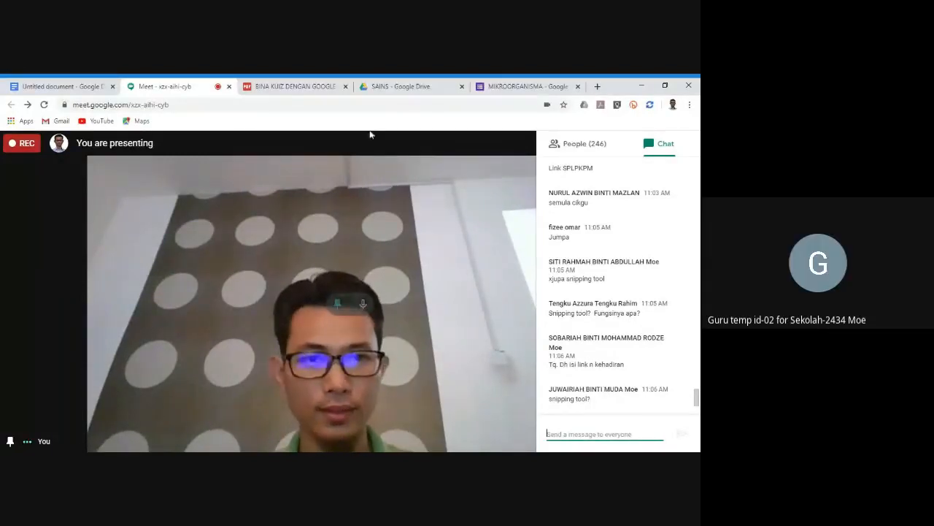
pyautogui.click(513, 86)
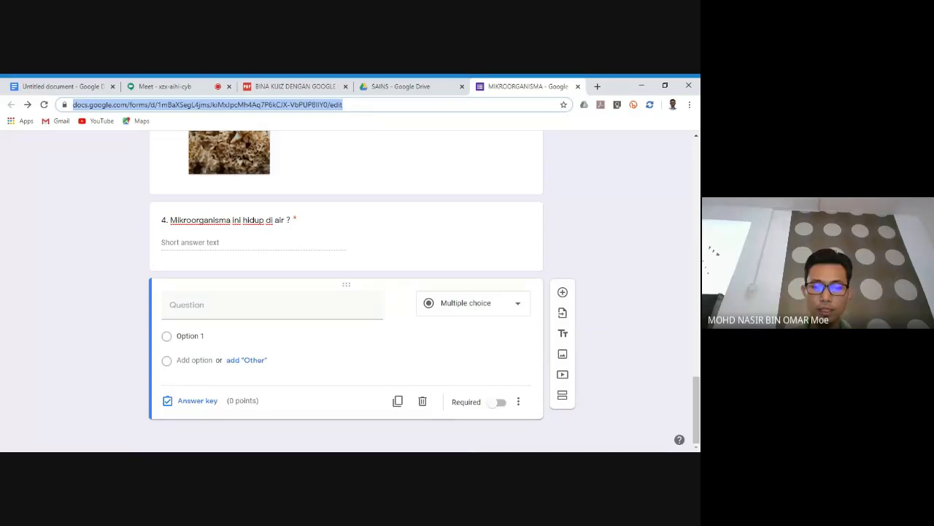
pyautogui.hotkey('alt', 'Tab')
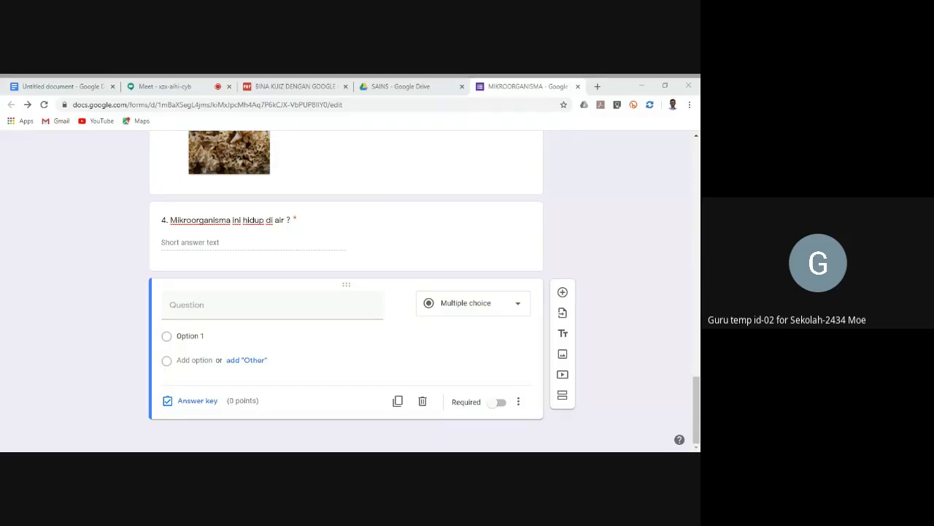
pyautogui.hotkey('alt', 'Tab')
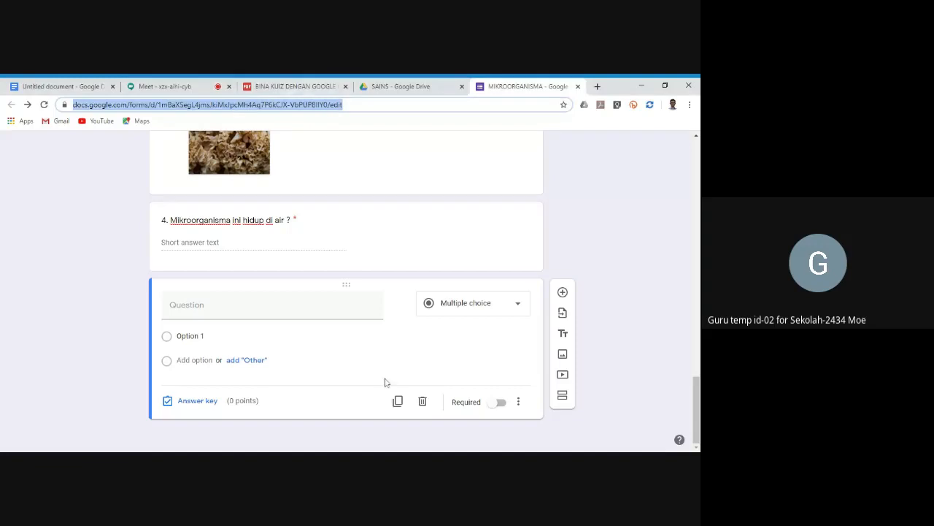
pyautogui.hotkey('alt', 'Tab')
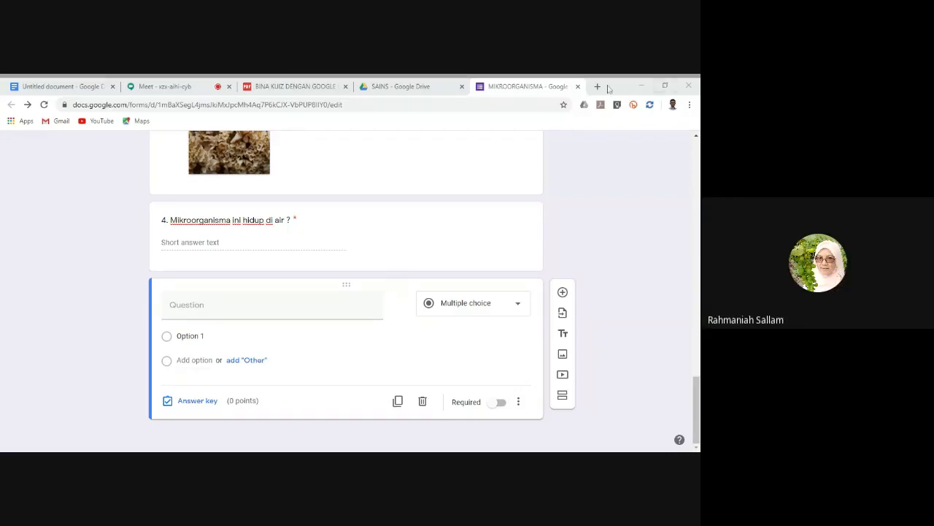
pyautogui.click(632, 85)
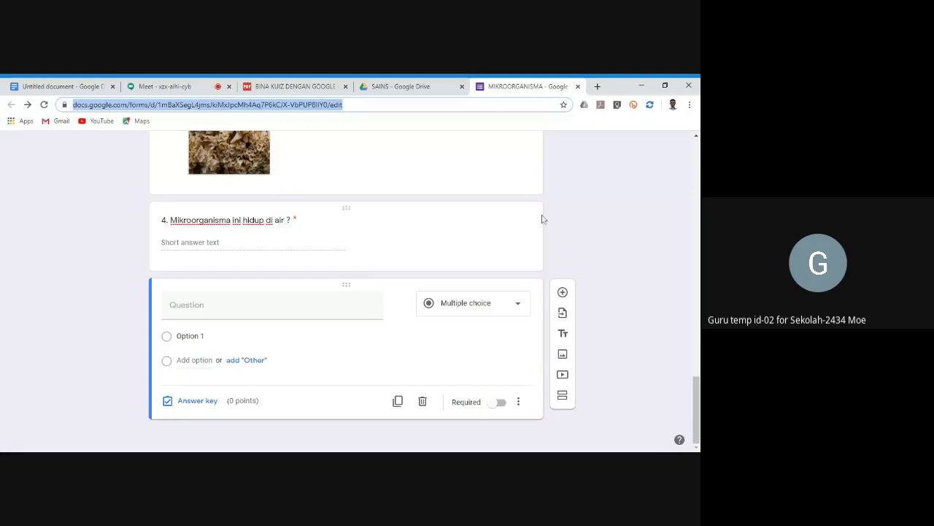
pyautogui.click(614, 216)
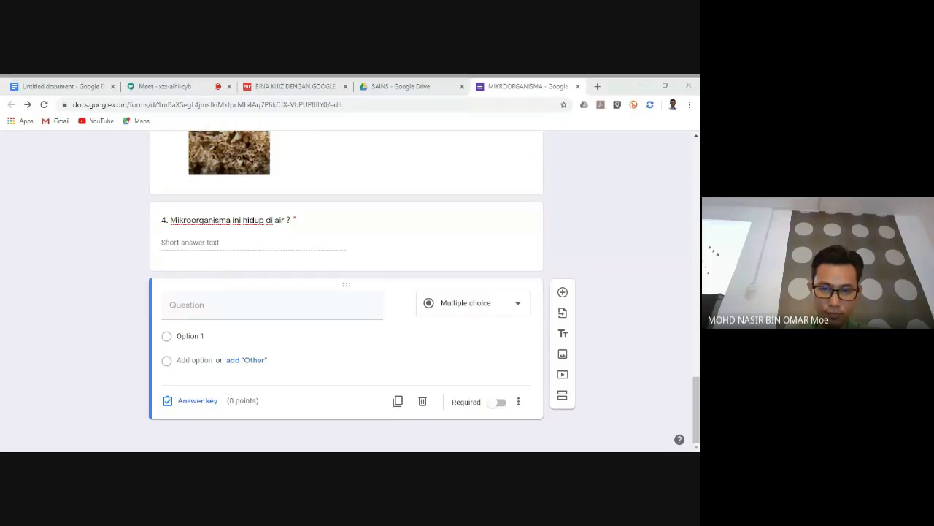
pyautogui.click(637, 102)
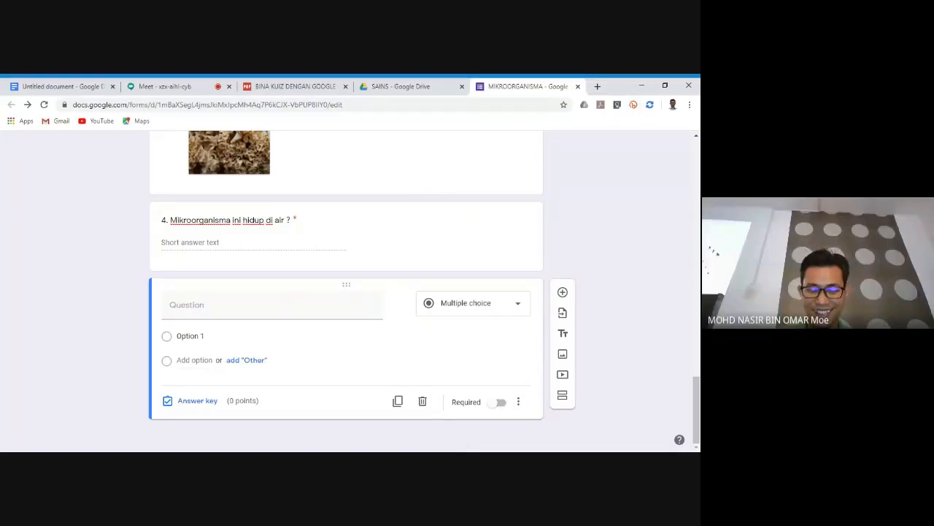
pyautogui.click(160, 86)
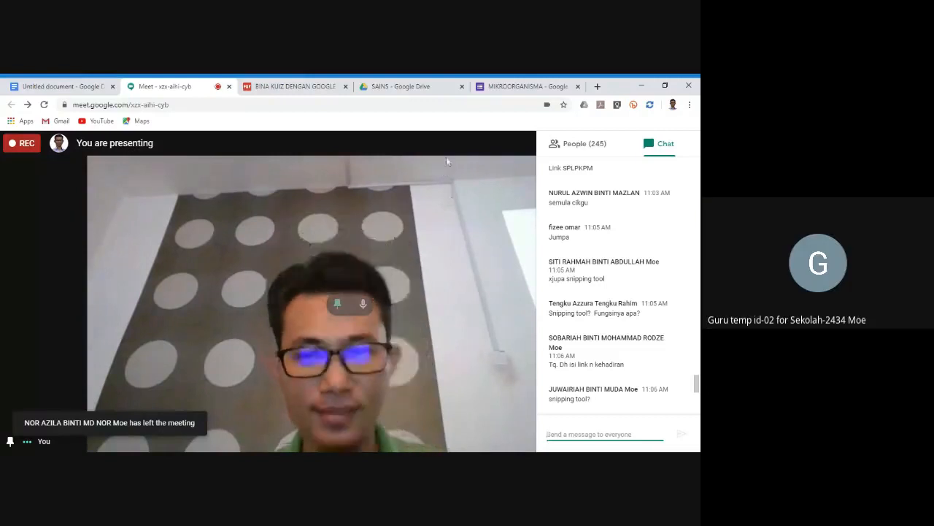
pyautogui.click(521, 86)
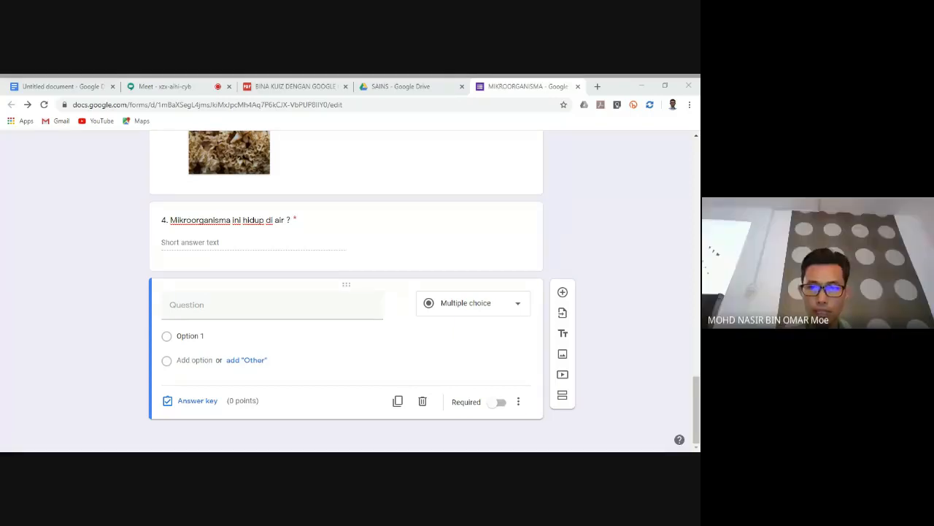
pyautogui.click(642, 85)
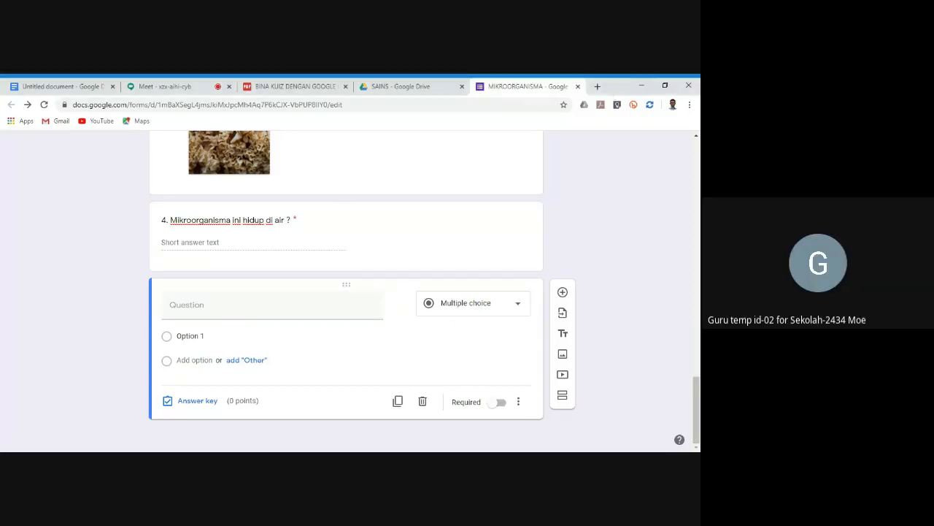
pyautogui.hotkey('alt', 'Tab')
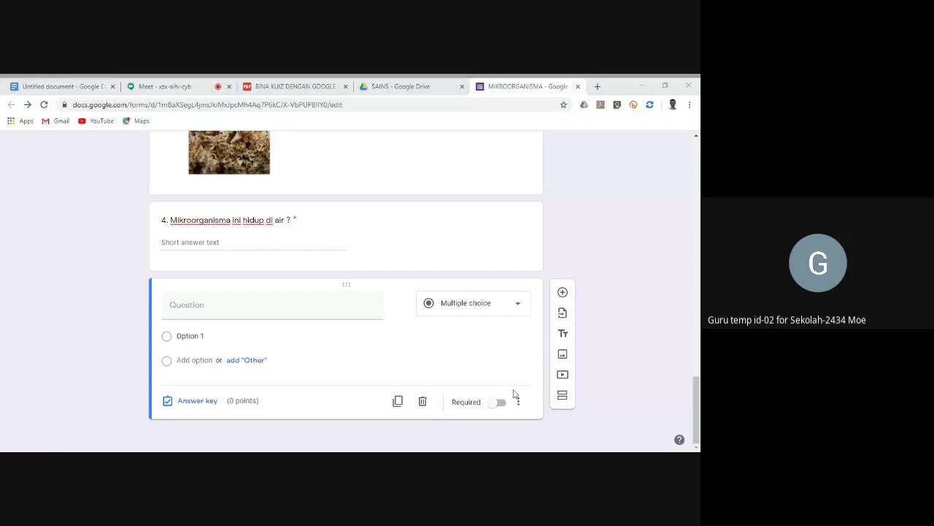
pyautogui.click(422, 449)
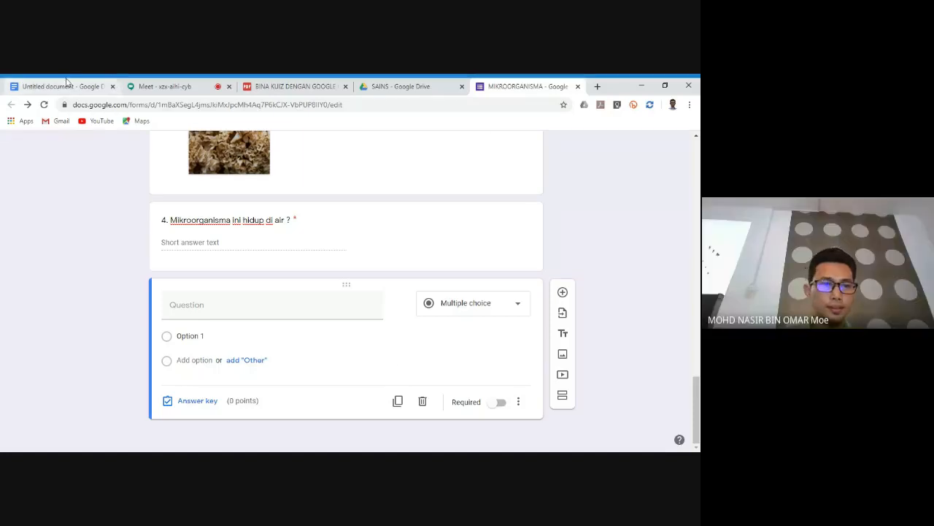
pyautogui.click(164, 86)
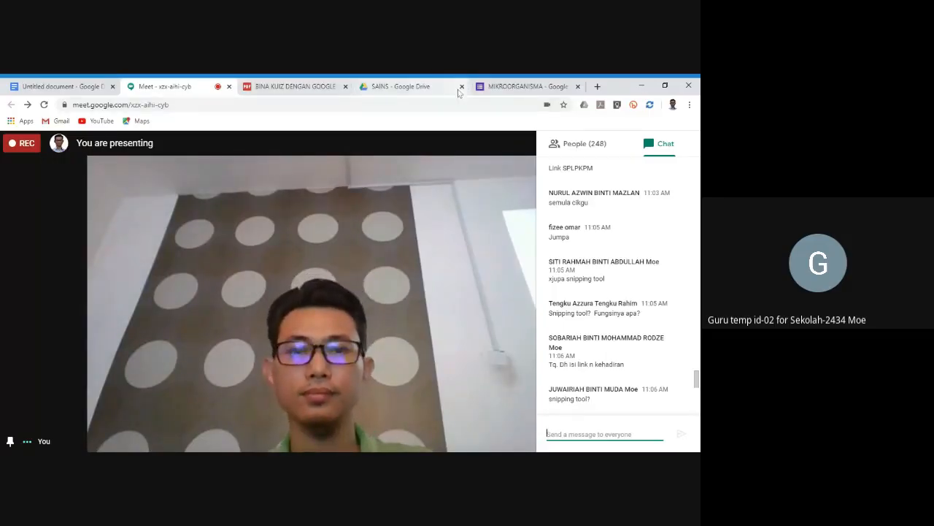
# Step: Switch to the SAINS folder in Google Drive and upload the local file K1 & K2.pdf into it
pyautogui.click(413, 87)
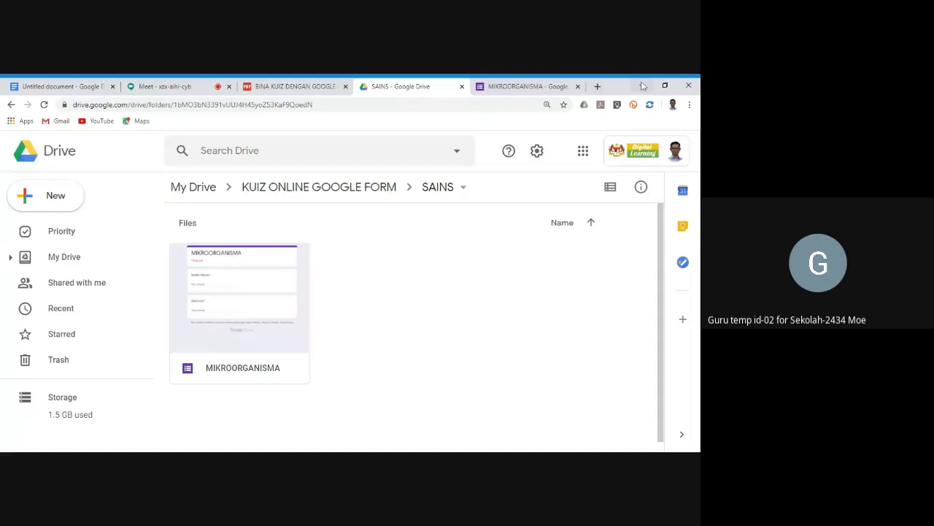
pyautogui.click(667, 86)
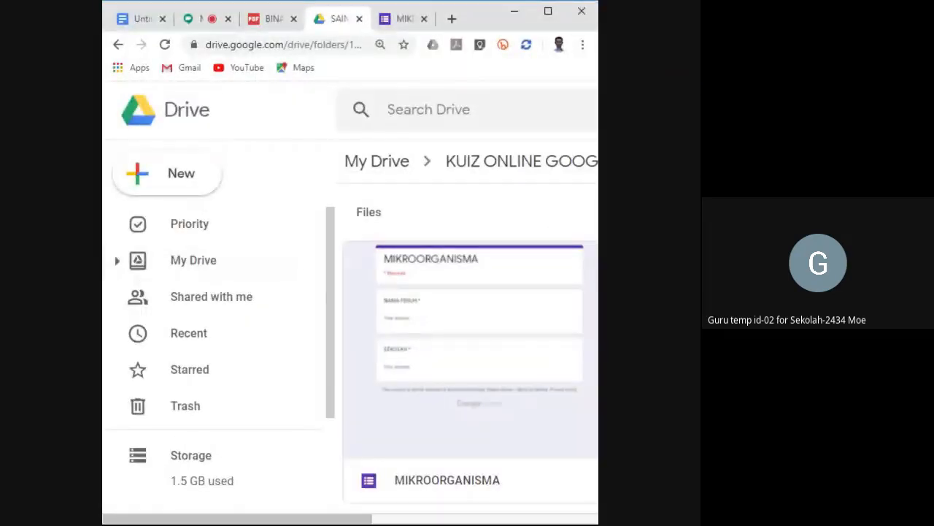
pyautogui.moveTo(332, 314); pyautogui.dragTo(468, 328)
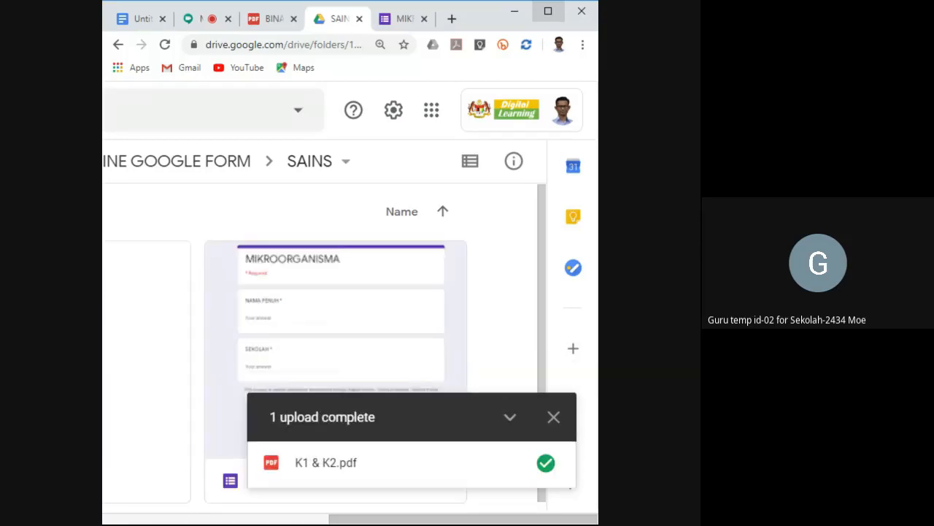
pyautogui.click(549, 11)
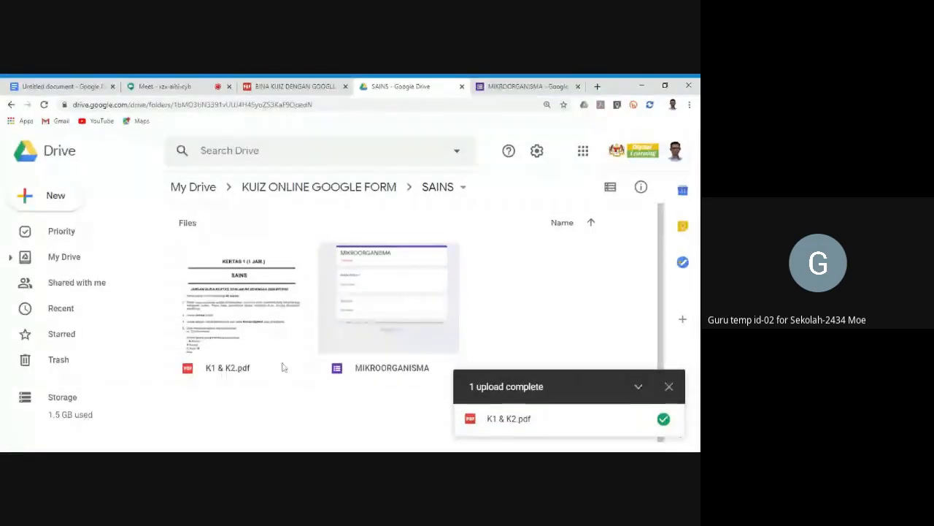
# Step: Open K1 & K2.pdf from the SAINS folder and view question 1 about the potato plant on page 2
pyautogui.doubleClick(256, 325)
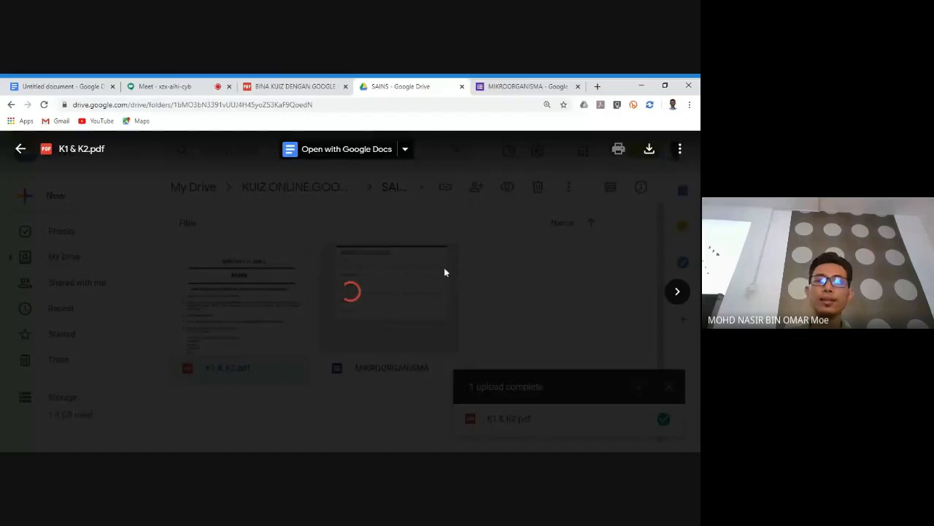
pyautogui.scroll(-12, 350, 292)
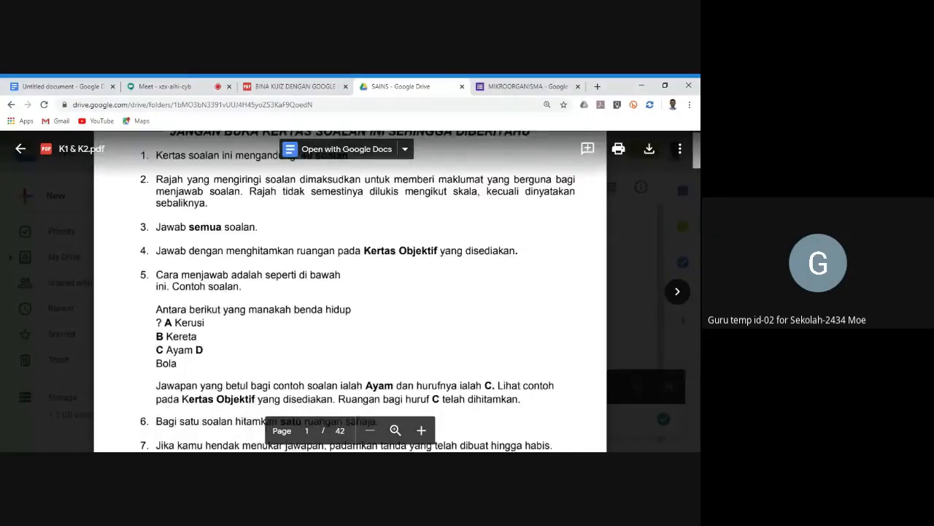
pyautogui.scroll(2, 350, 292)
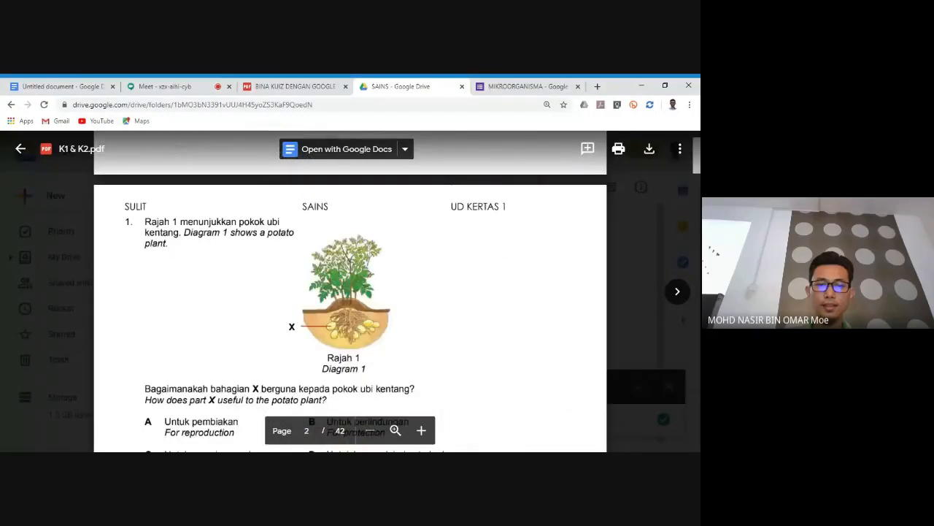
pyautogui.scroll(-1, 350, 292)
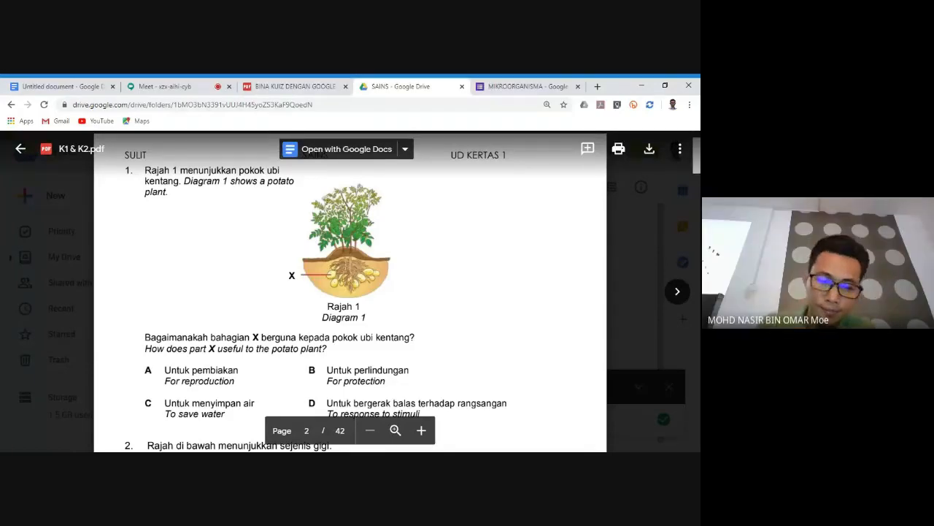
pyautogui.scroll(-2, 350, 292)
pyautogui.scroll(1, 350, 292)
pyautogui.scroll(1, 334, 440)
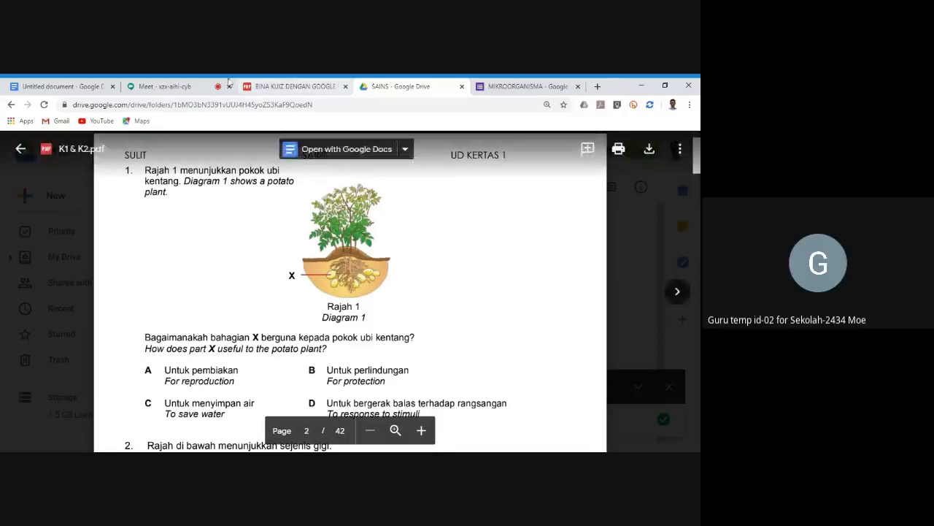
# Step: Switch to the Google Meet meeting and open its chat to check the participants' newest messages
pyautogui.click(164, 86)
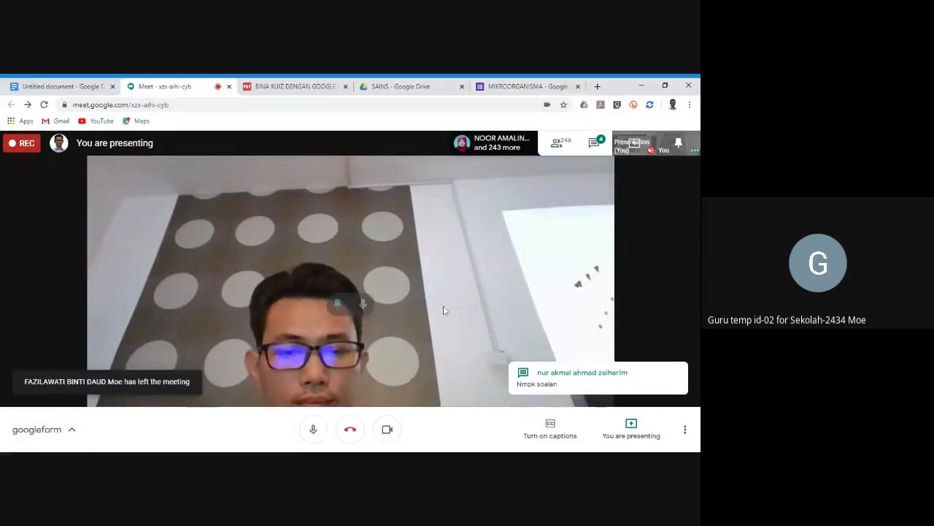
pyautogui.click(296, 86)
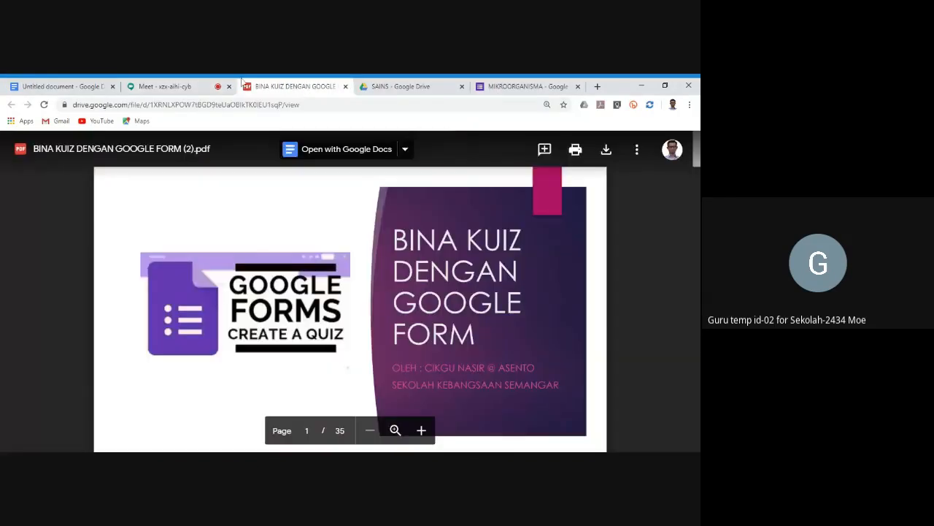
pyautogui.click(188, 86)
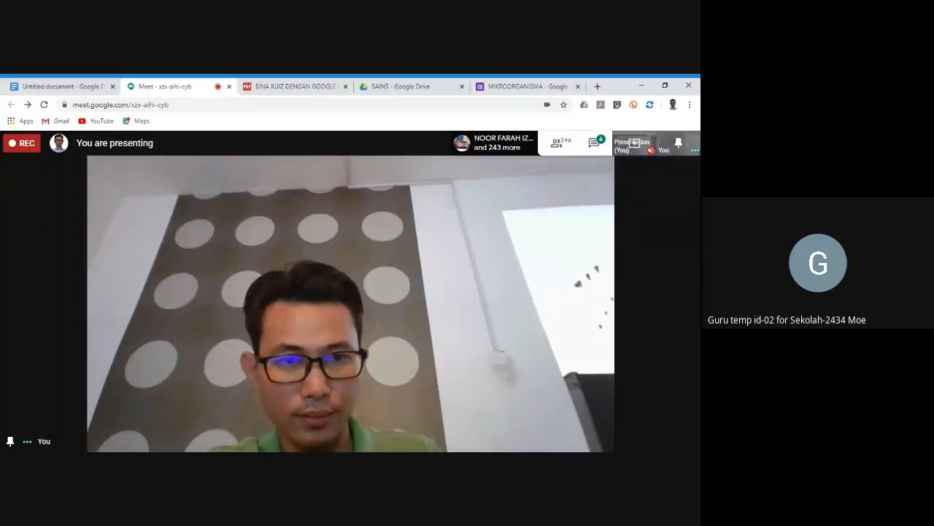
pyautogui.moveTo(462, 187)
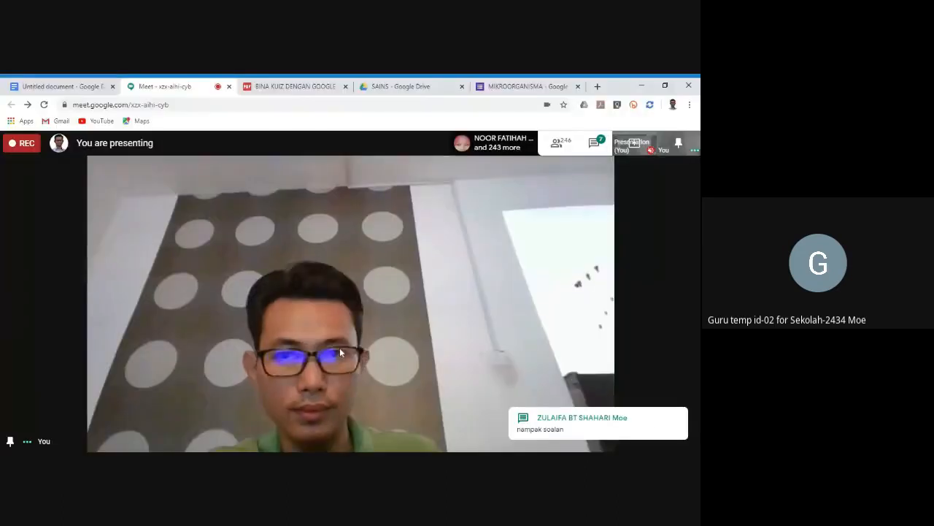
pyautogui.click(296, 84)
pyautogui.click(179, 86)
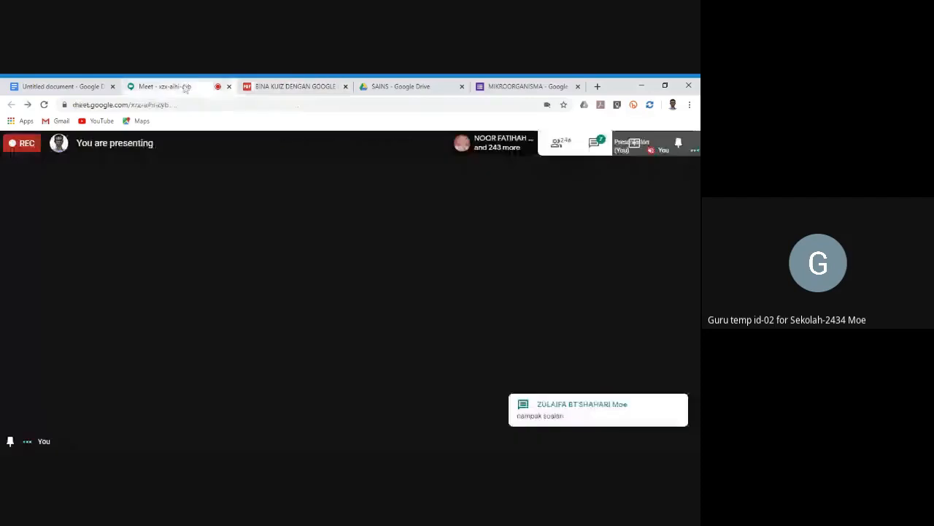
pyautogui.click(388, 85)
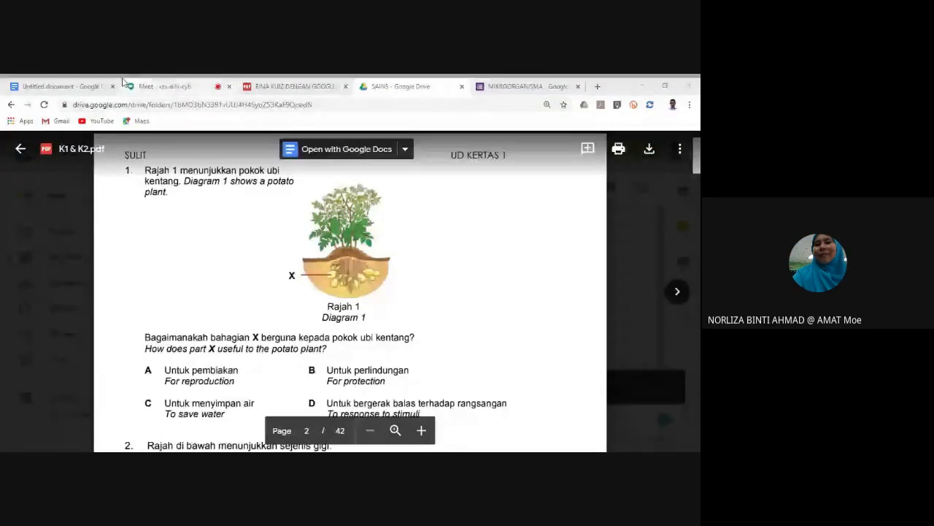
pyautogui.click(164, 87)
pyautogui.click(600, 146)
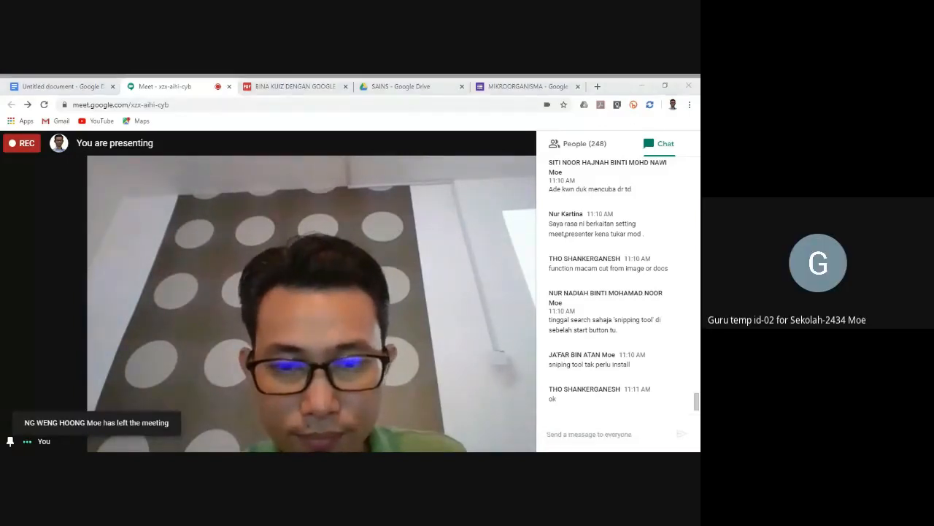
# Step: Search the web for "snipping tool" in a new browser tab
pyautogui.click(598, 86)
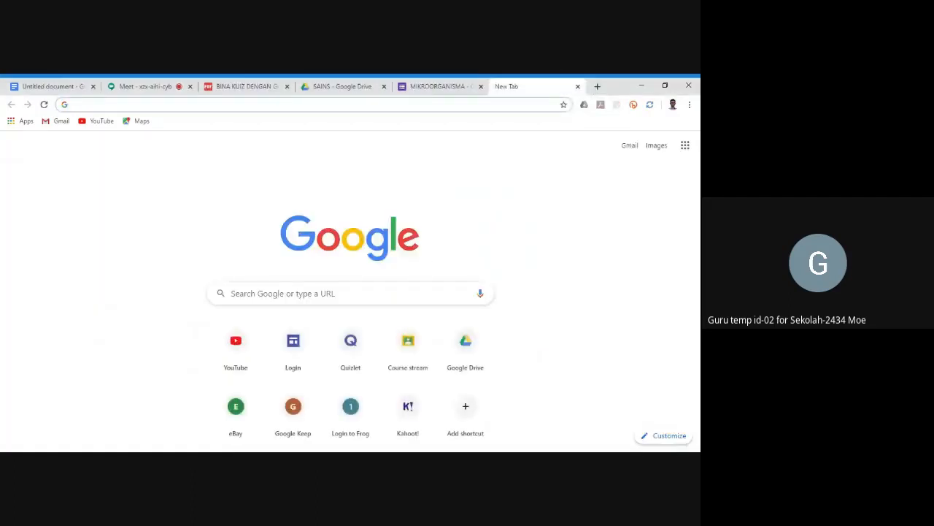
pyautogui.write('SN')
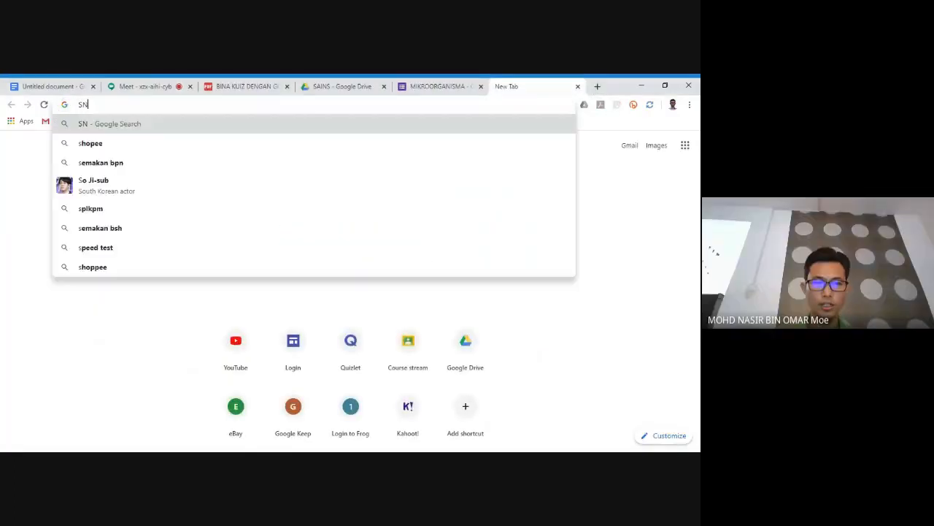
pyautogui.press('BackSpace')
pyautogui.press('BackSpace')
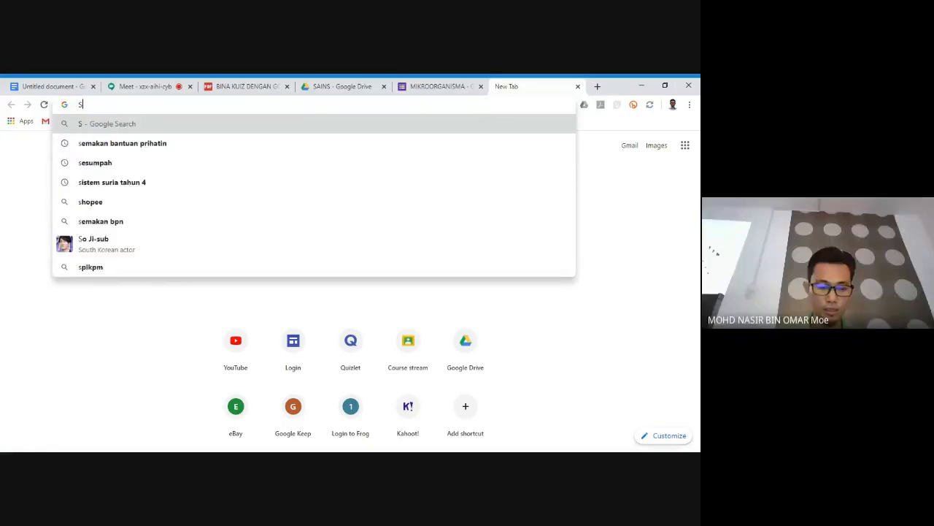
pyautogui.press('Escape')
pyautogui.write('snilpping')
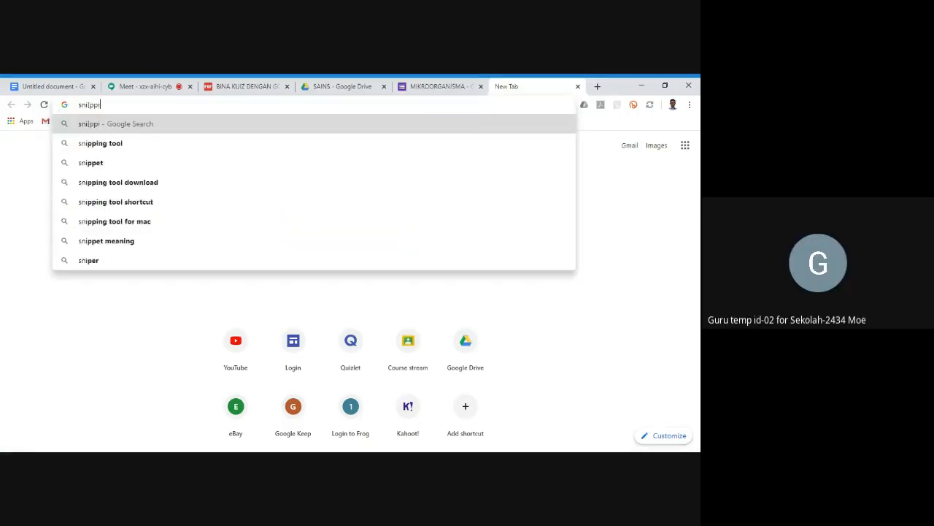
pyautogui.press('BackSpace')
pyautogui.press('BackSpace')
pyautogui.press('BackSpace')
pyautogui.press('BackSpace')
pyautogui.press('BackSpace')
pyautogui.press('BackSpace')
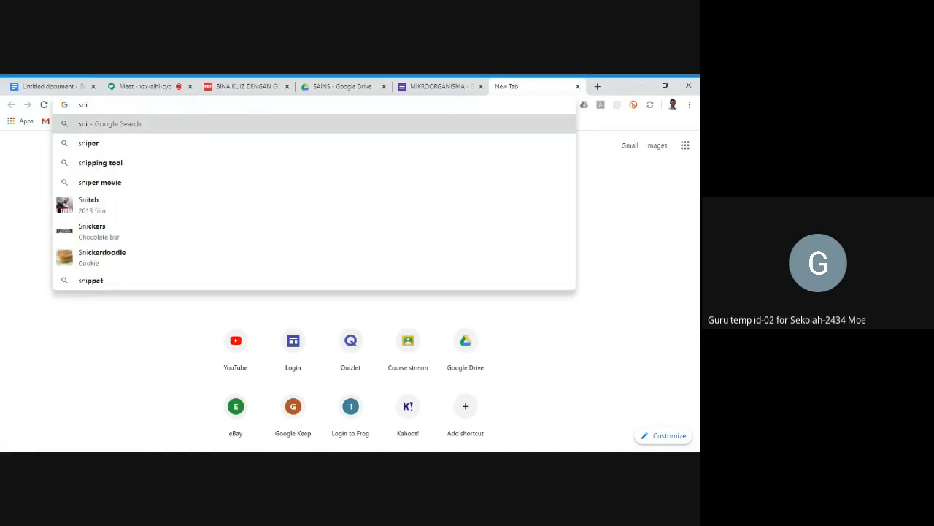
pyautogui.write('pping')
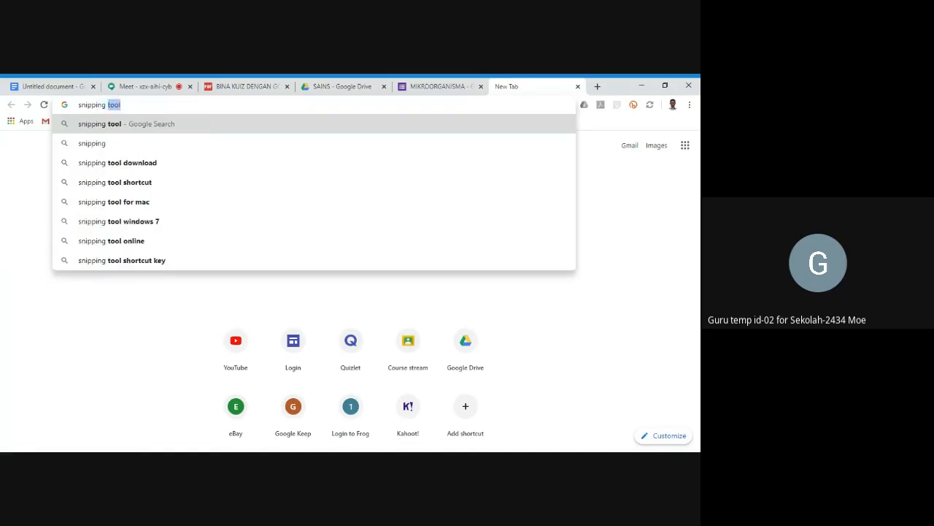
pyautogui.write(' tool')
pyautogui.press('Return')
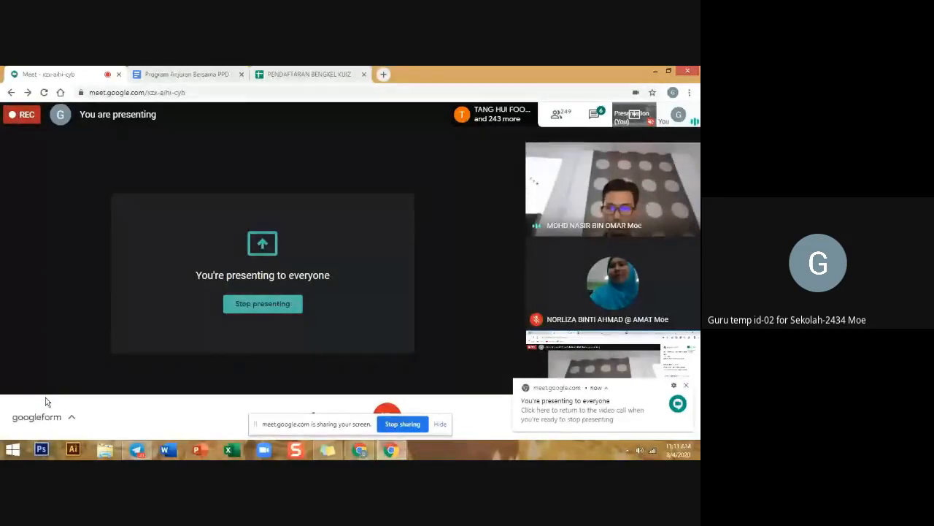
# Step: Search Windows for "snipping Tool" and open the Snipping Tool app
pyautogui.click(12, 454)
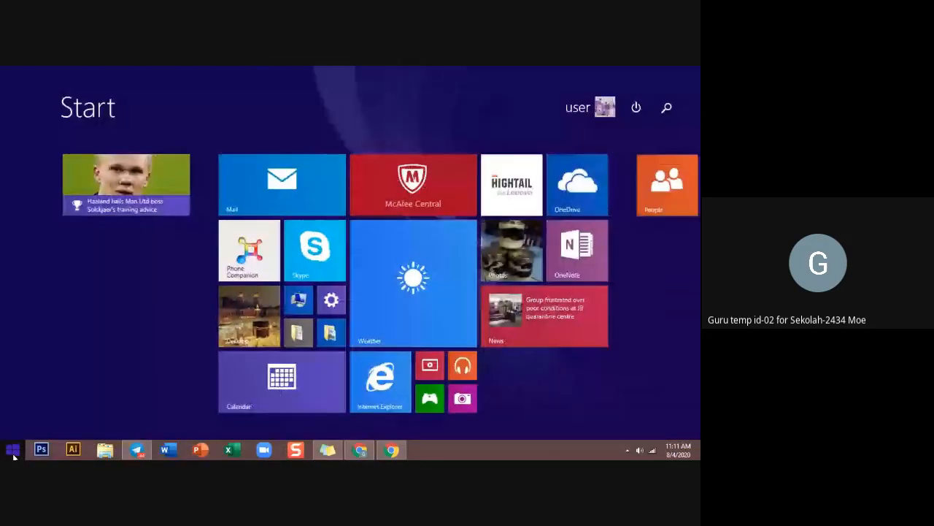
pyautogui.click(666, 108)
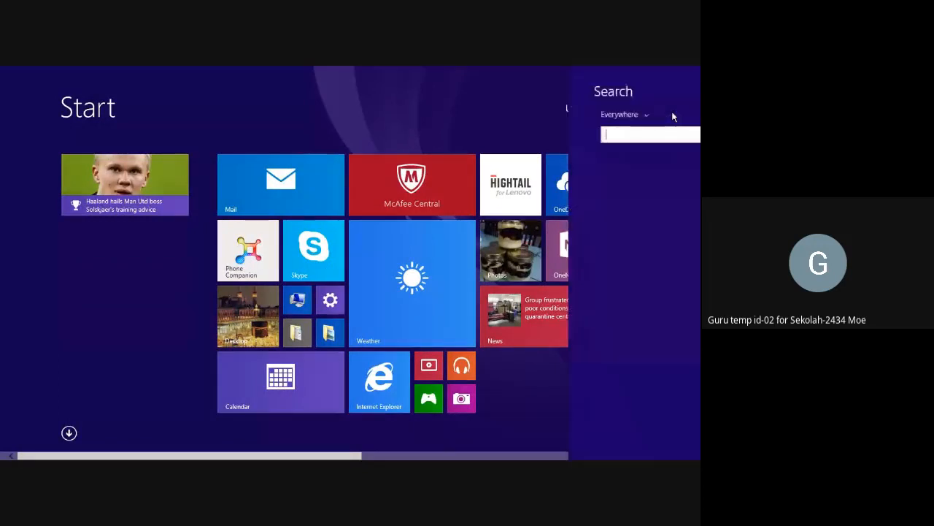
pyautogui.write('snipping Tool')
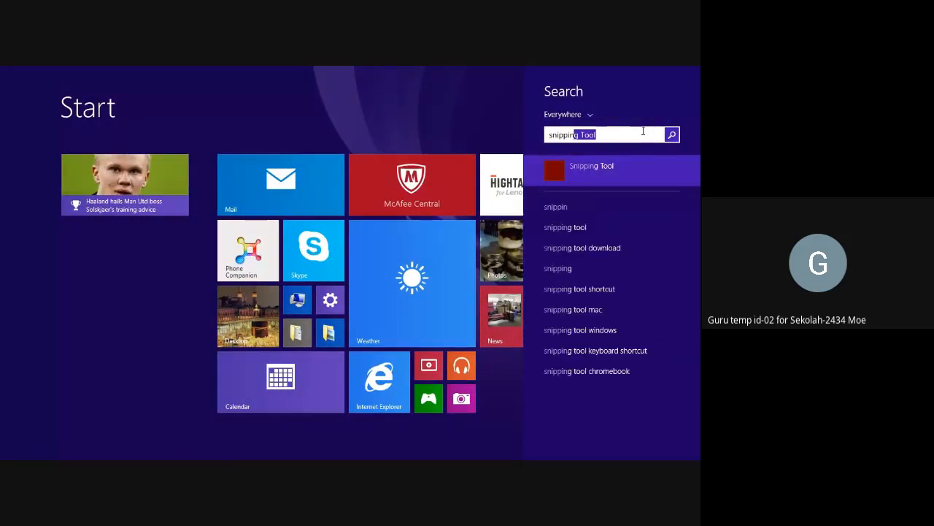
pyautogui.click(600, 168)
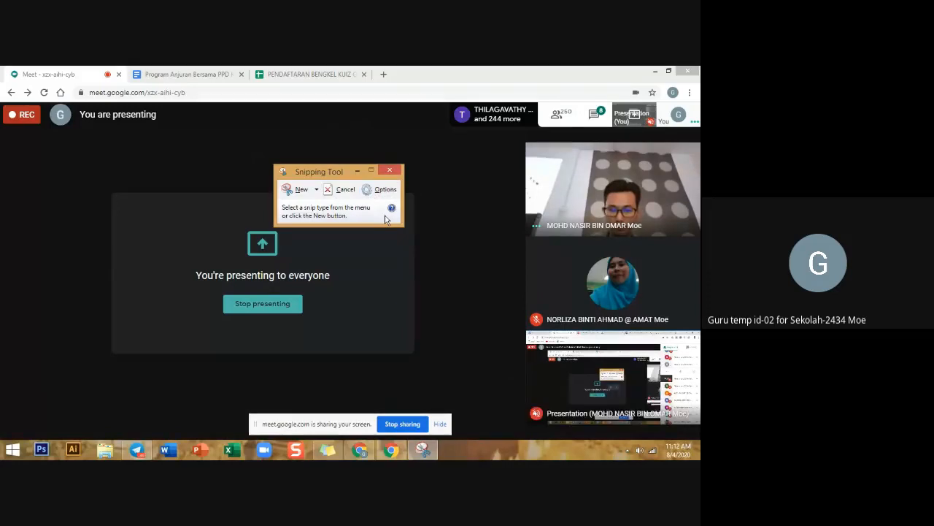
# Step: Read the newest messages in the Google Meet chat, and stop sharing this screen after bringing the Snipping Tool window back to the front
pyautogui.click(594, 119)
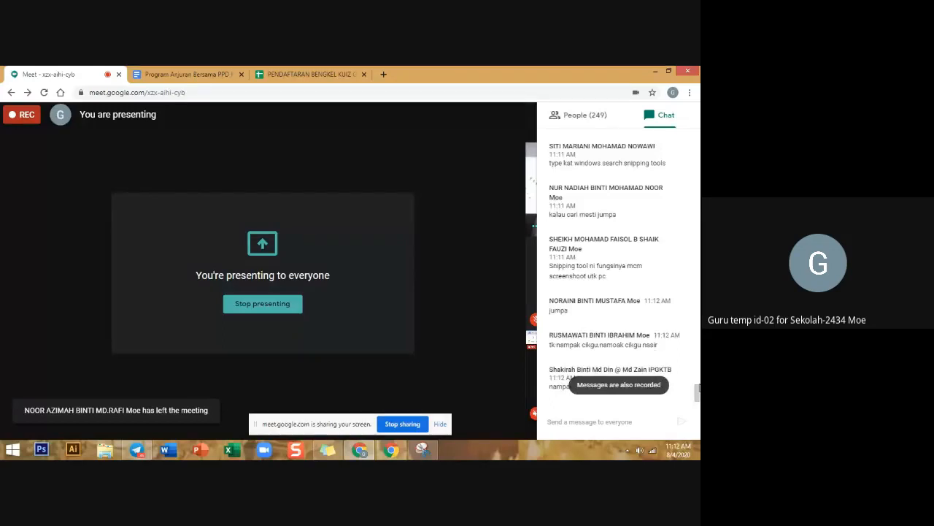
pyautogui.click(422, 450)
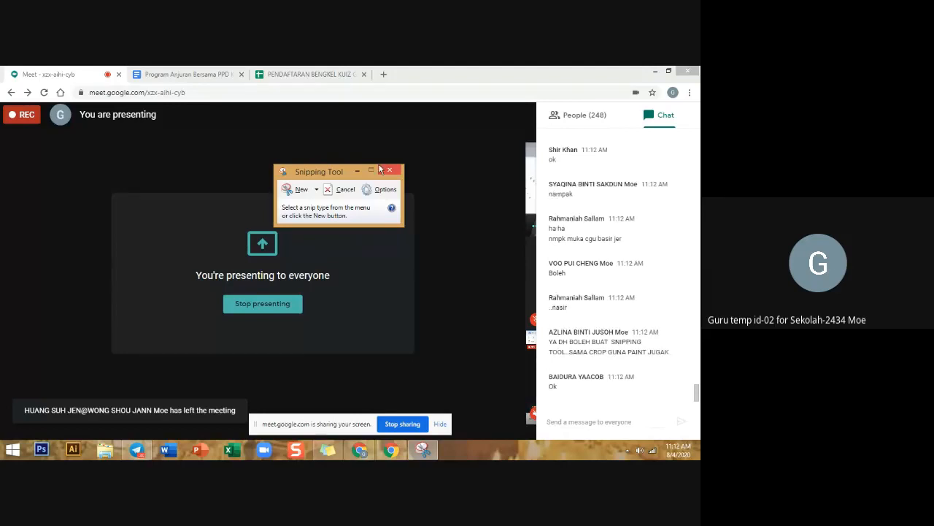
pyautogui.click(403, 424)
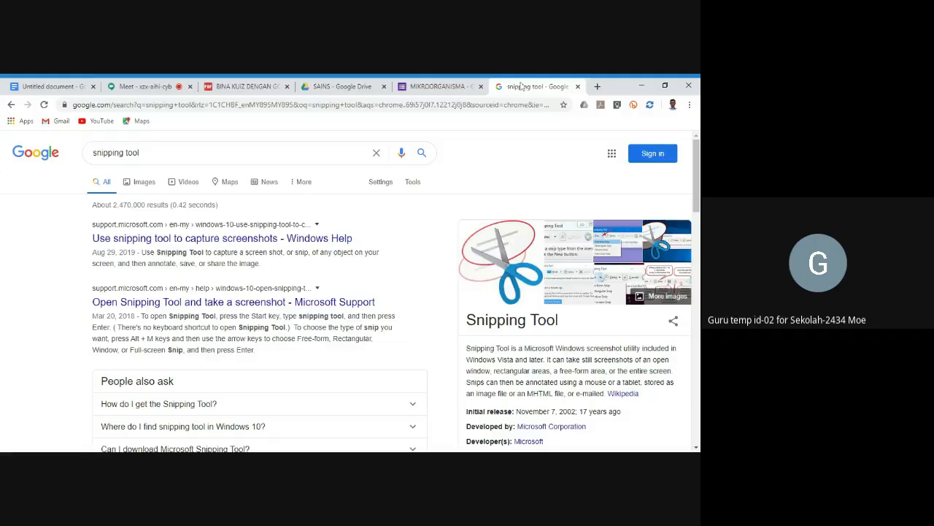
# Step: Look over the MIKROORGANISMA form and the web search results about the Snipping Tool
pyautogui.click(441, 87)
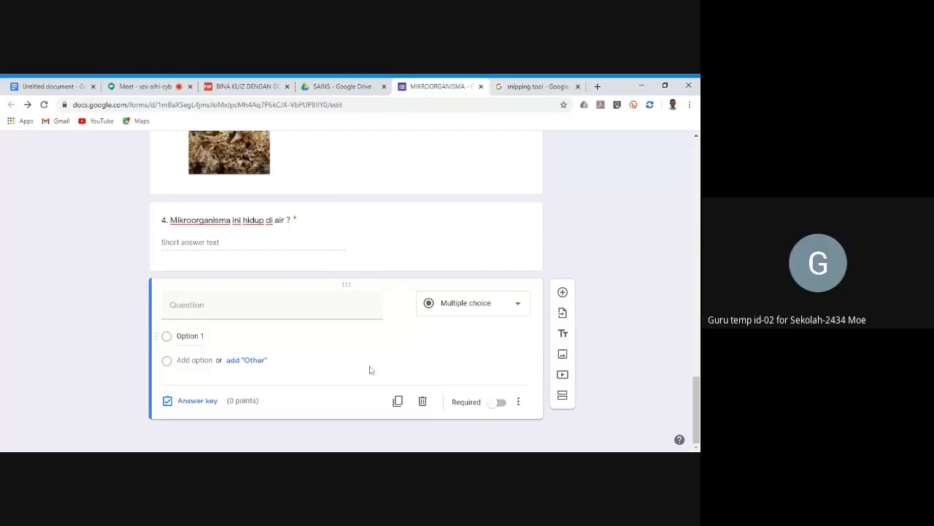
pyautogui.click(530, 86)
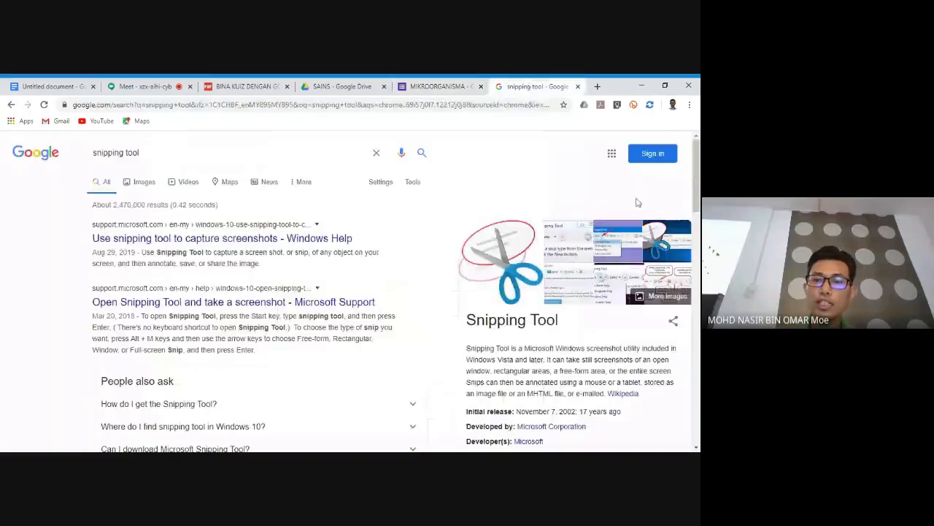
pyautogui.scroll(-1, 490, 217)
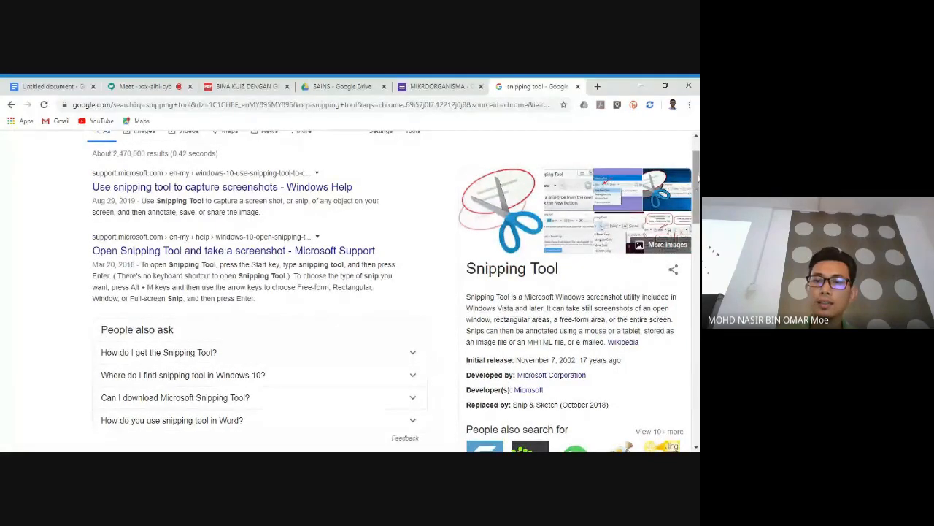
pyautogui.moveTo(697, 177); pyautogui.dragTo(698, 181)
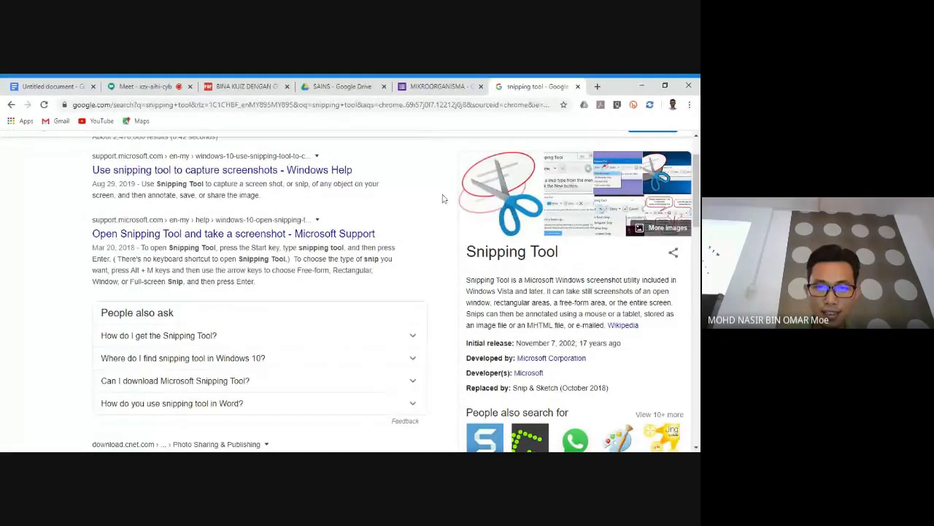
# Step: Switch to the Google Meet meeting and restart the presentation with the entire screen shared
pyautogui.click(281, 88)
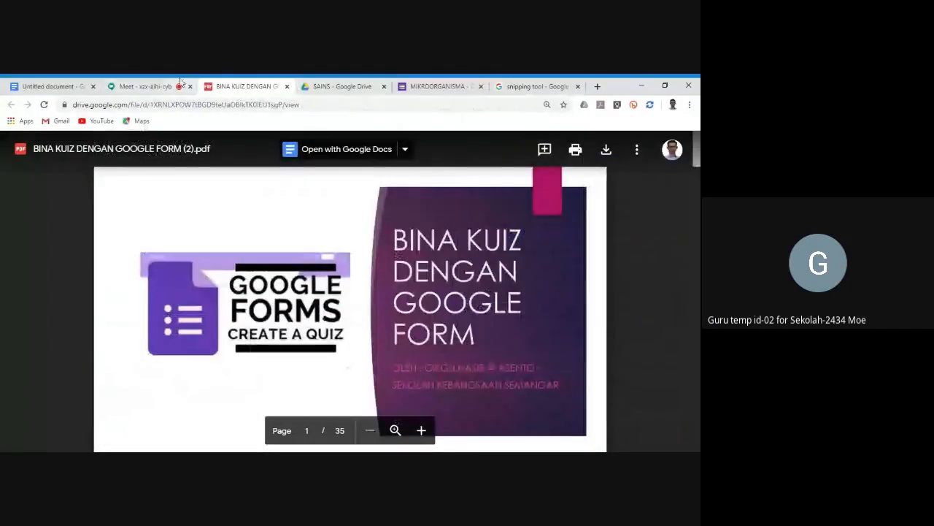
pyautogui.click(124, 89)
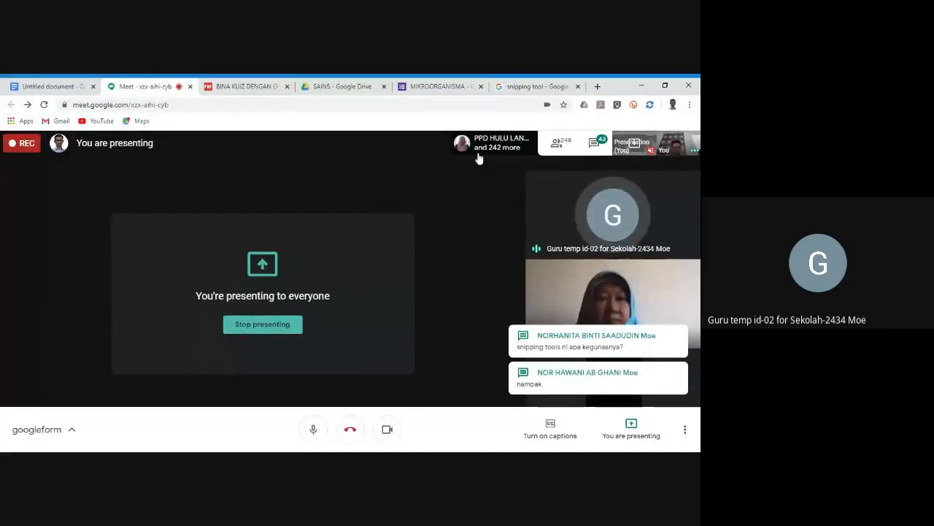
pyautogui.click(628, 431)
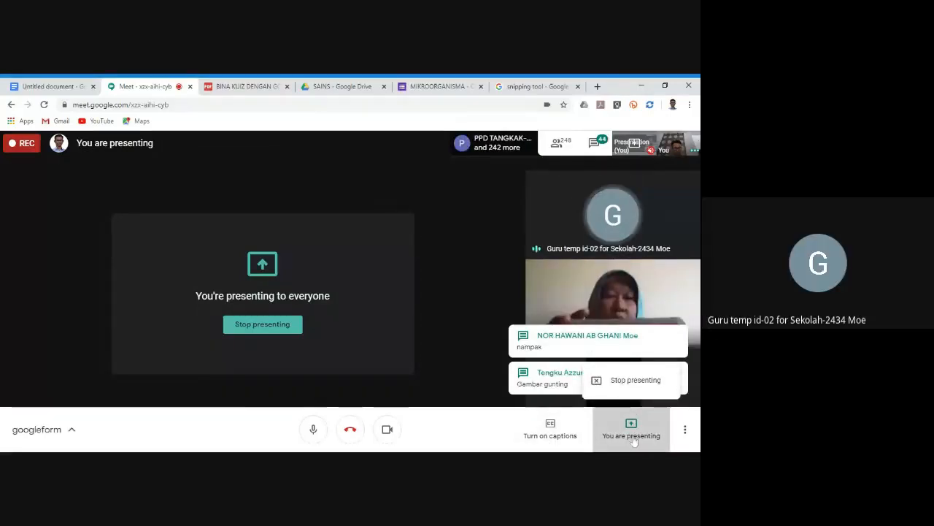
pyautogui.click(613, 381)
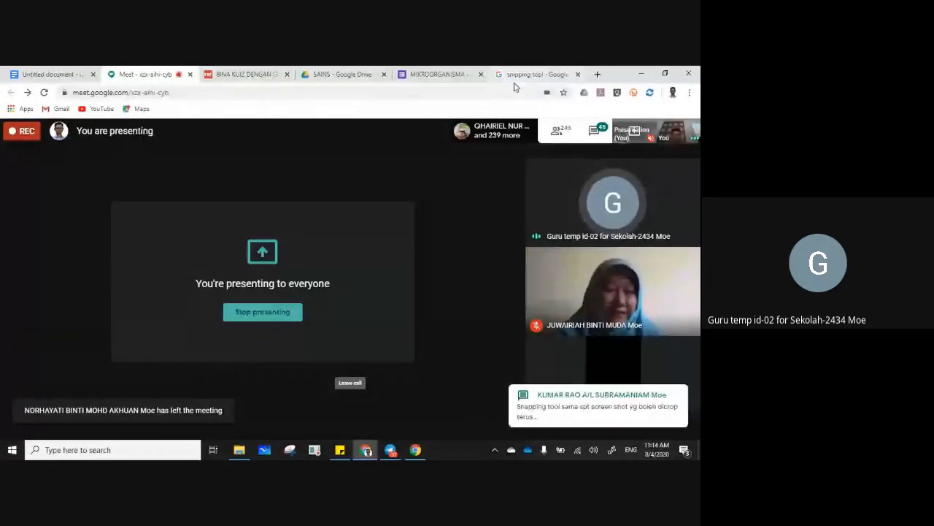
# Step: Return to the MIKROORGANISMA form and open the Snipping Tool, moving its window aside from the empty question
pyautogui.click(447, 75)
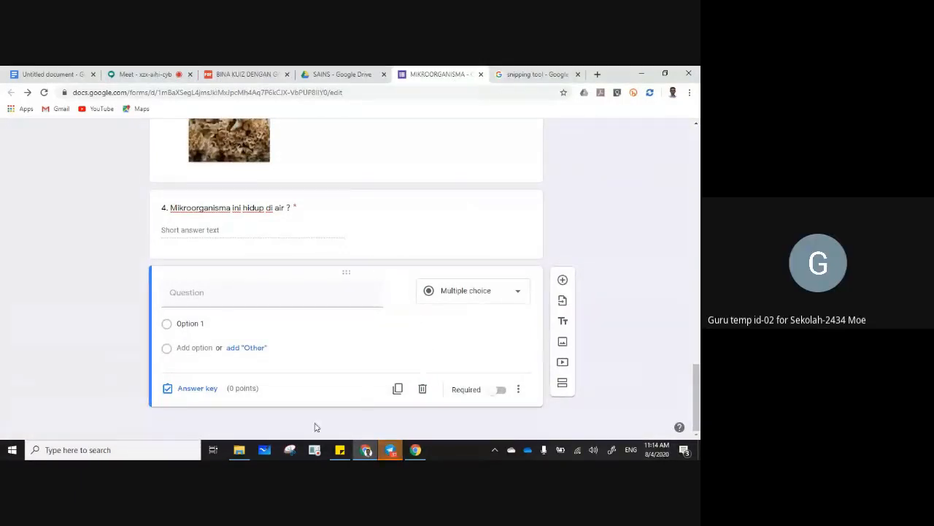
pyautogui.click(295, 456)
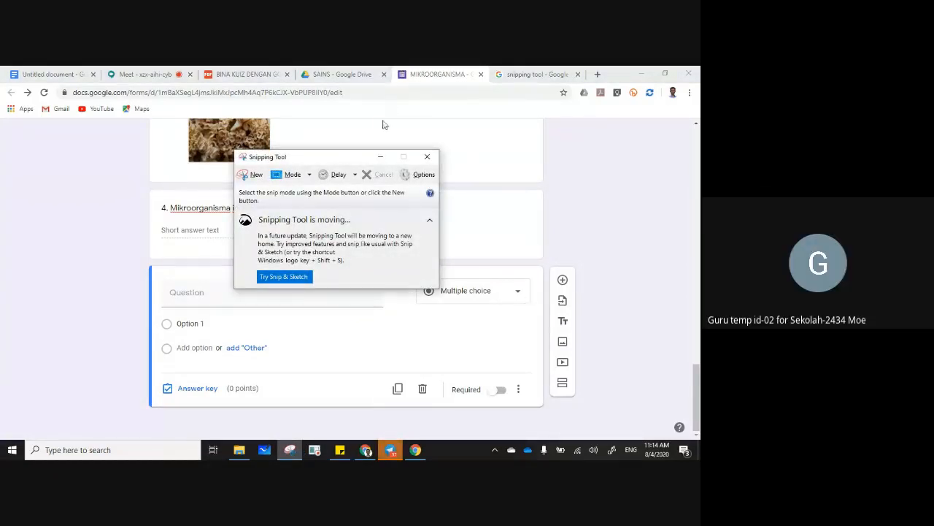
pyautogui.moveTo(340, 165); pyautogui.dragTo(185, 163)
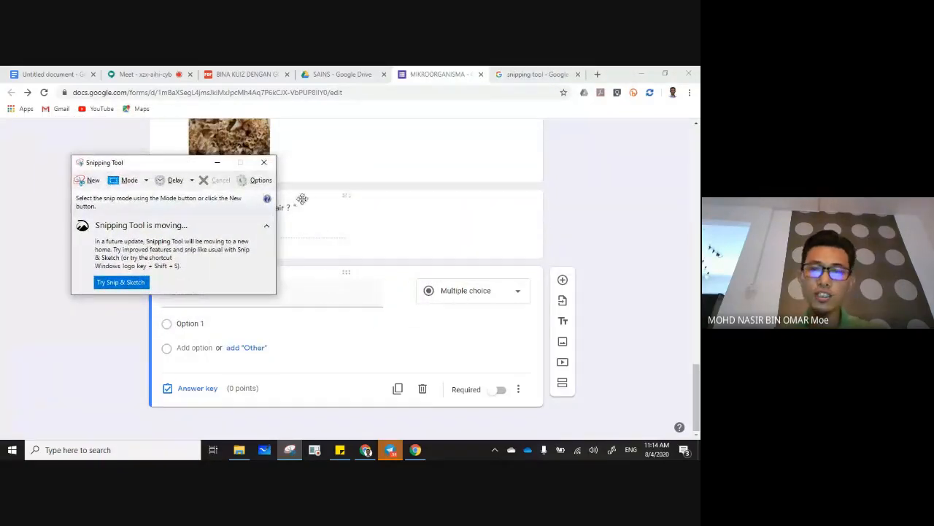